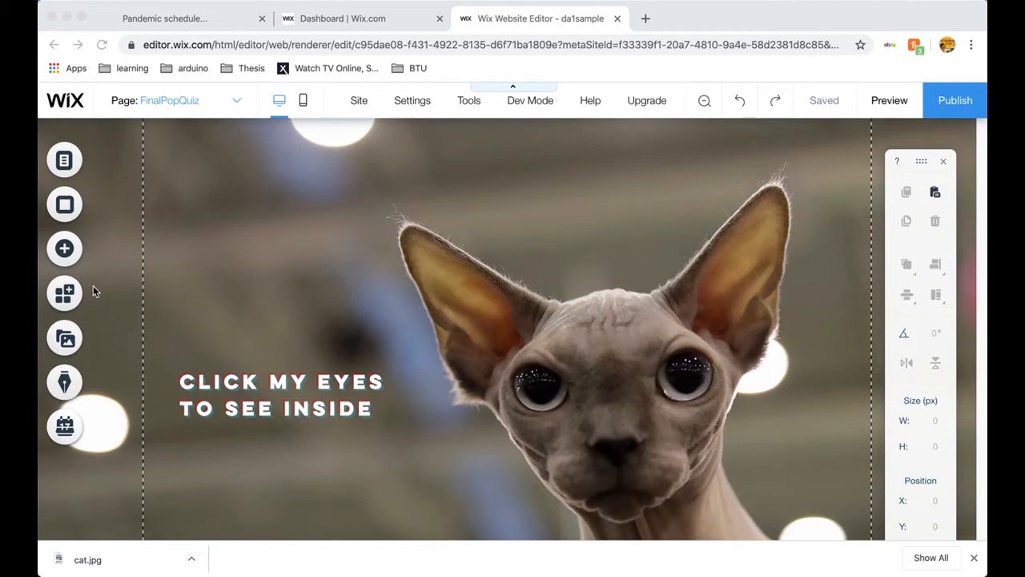
Add the dark triangle from the basic shapes and place it over the cat's mouth
{"action": "left_click", "coordinate": [70, 255]}
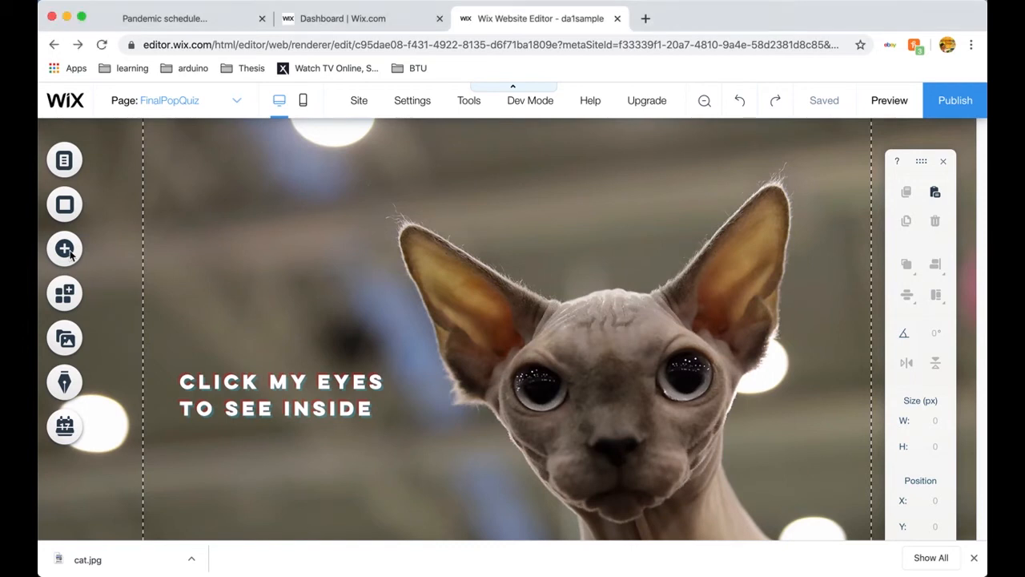
{"action": "left_click", "coordinate": [66, 253]}
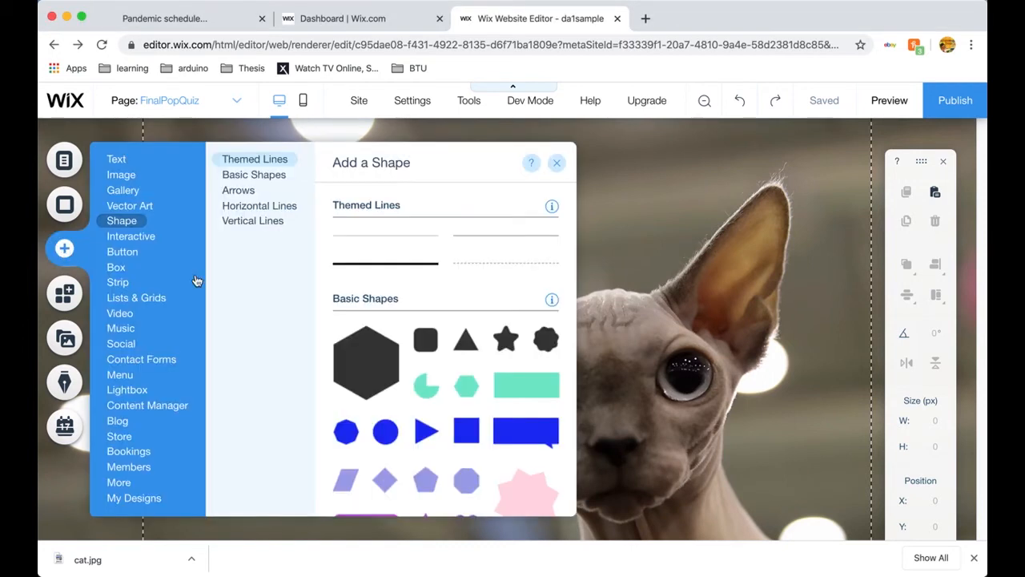
{"action": "left_click", "coordinate": [467, 344]}
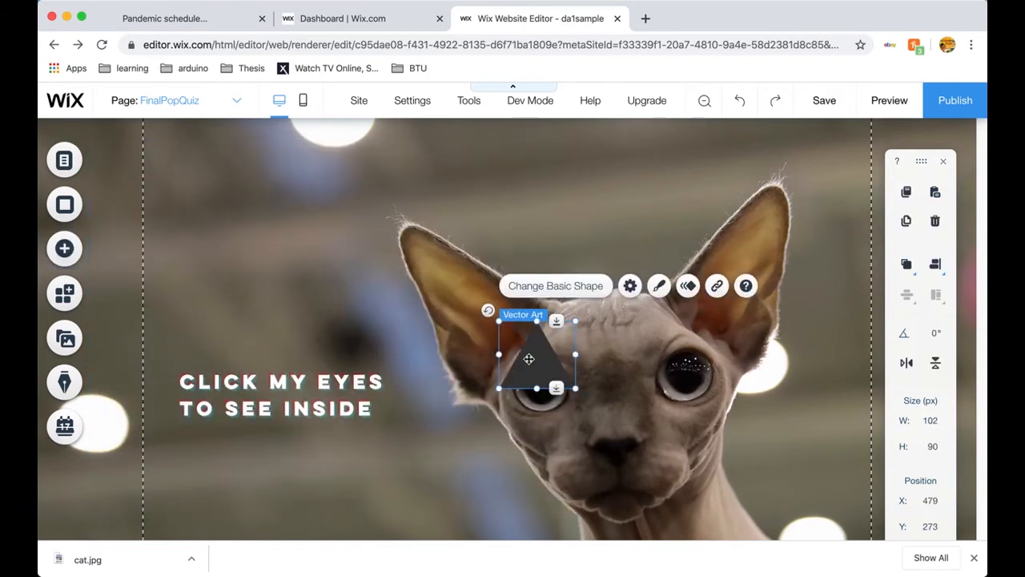
{"action": "left_click_drag", "start_coordinate": [540, 359], "coordinate": [618, 478]}
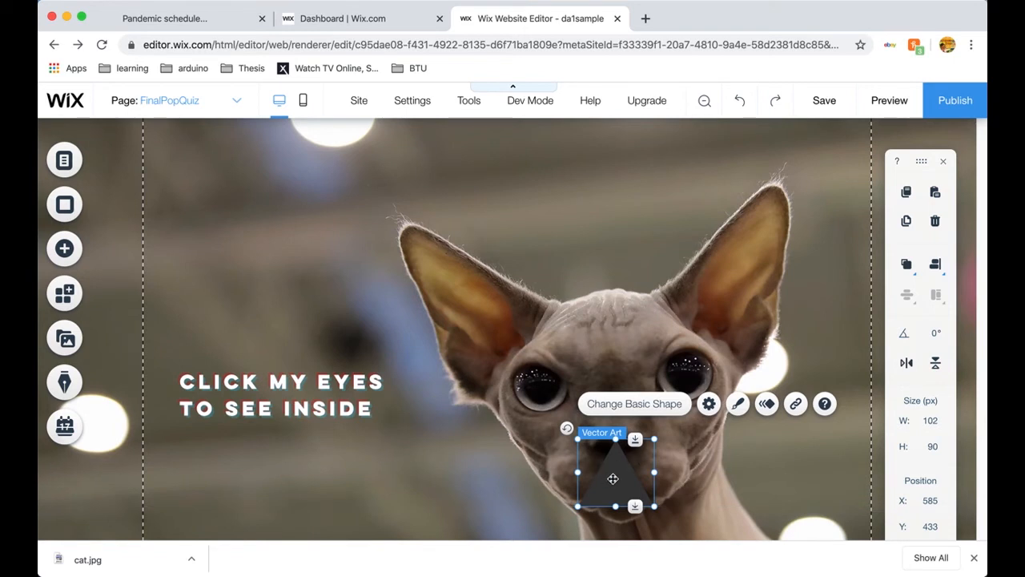
Make the triangle over the cat's mouth invisible by setting its fill opacity to 0%
{"action": "left_click", "coordinate": [738, 406]}
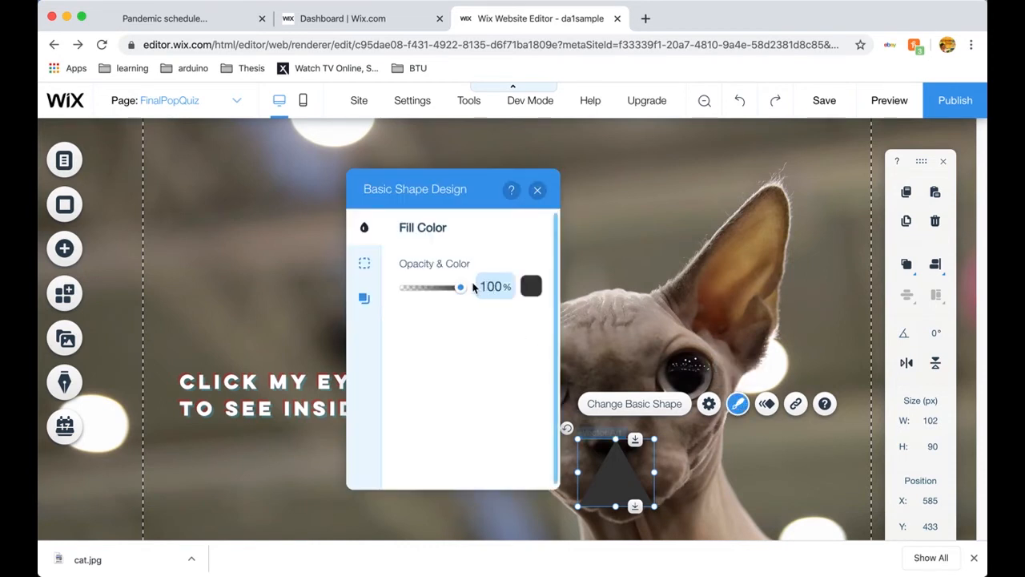
{"action": "left_click_drag", "start_coordinate": [461, 290], "coordinate": [398, 288]}
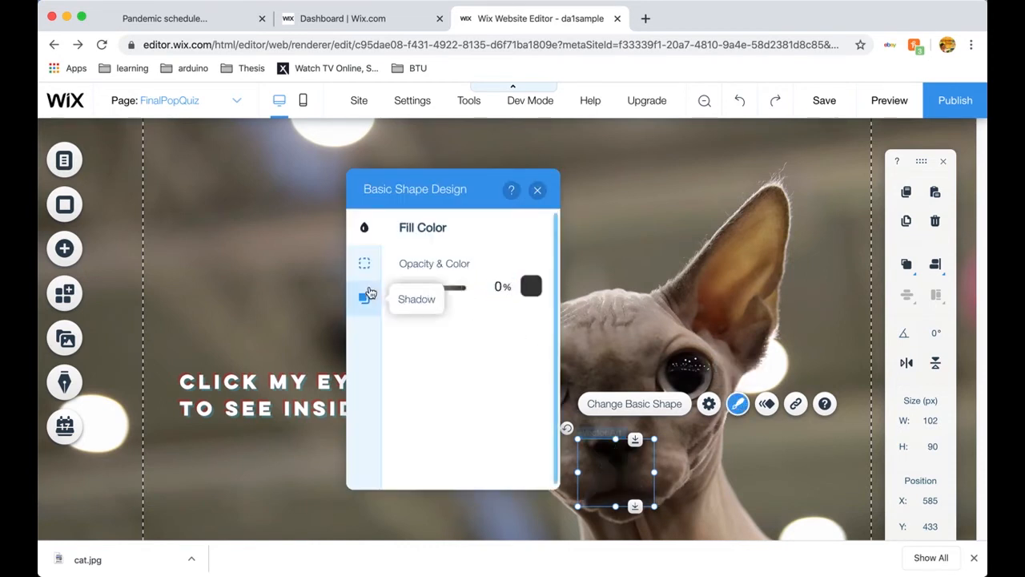
{"action": "left_click", "coordinate": [537, 190]}
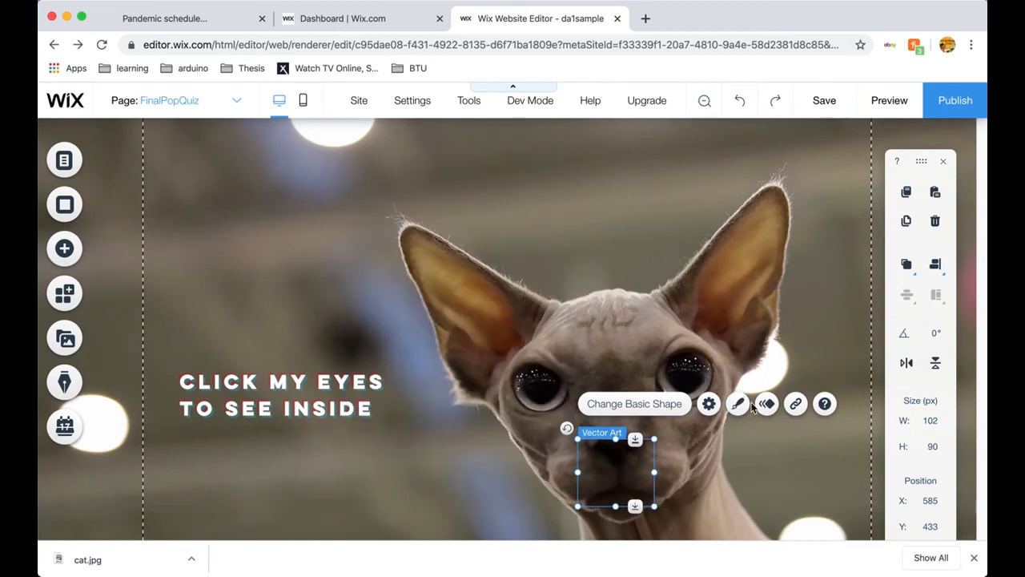
Open the triangle's link settings, then search the web for "eye of the tiger" and open Survivor's official music video on YouTube
{"action": "left_click", "coordinate": [795, 404]}
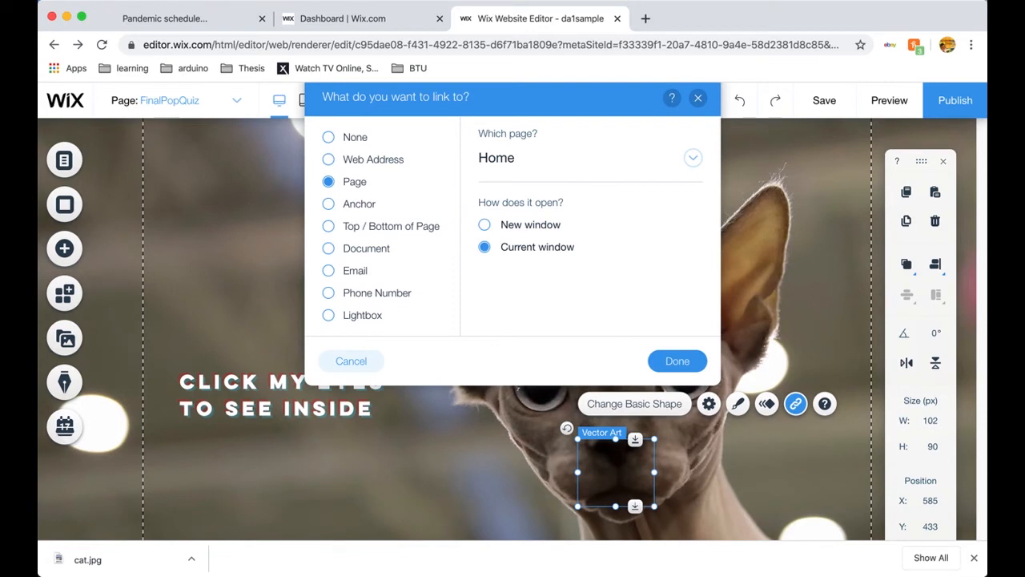
{"action": "left_click", "coordinate": [645, 19]}
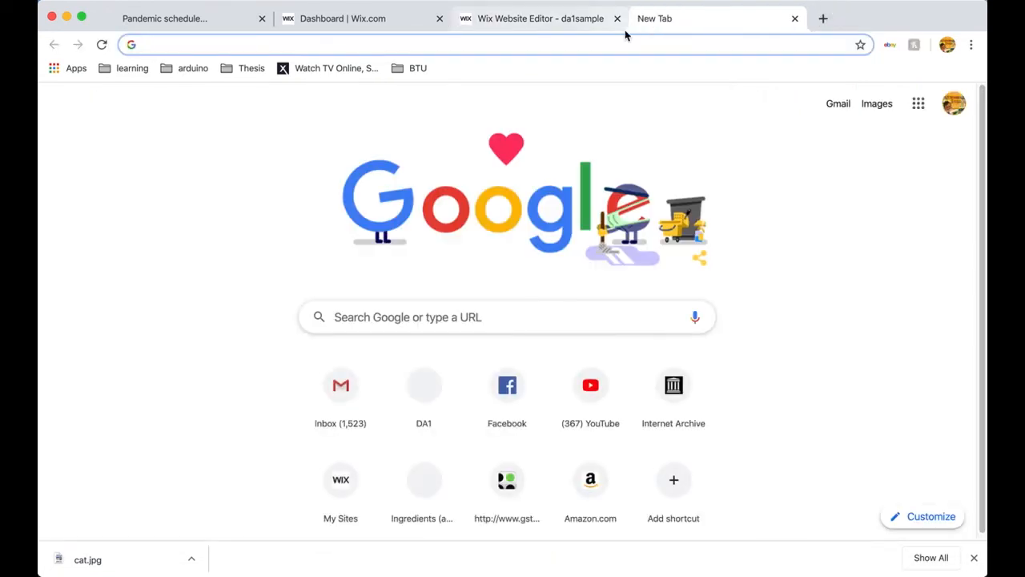
{"action": "type", "text": "eye "}
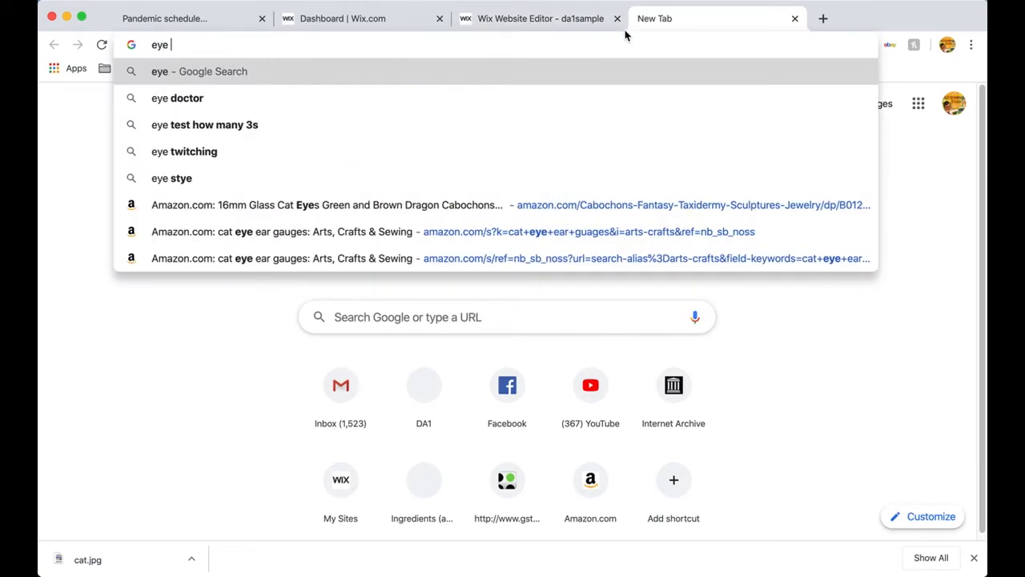
{"action": "type", "text": "of the t"}
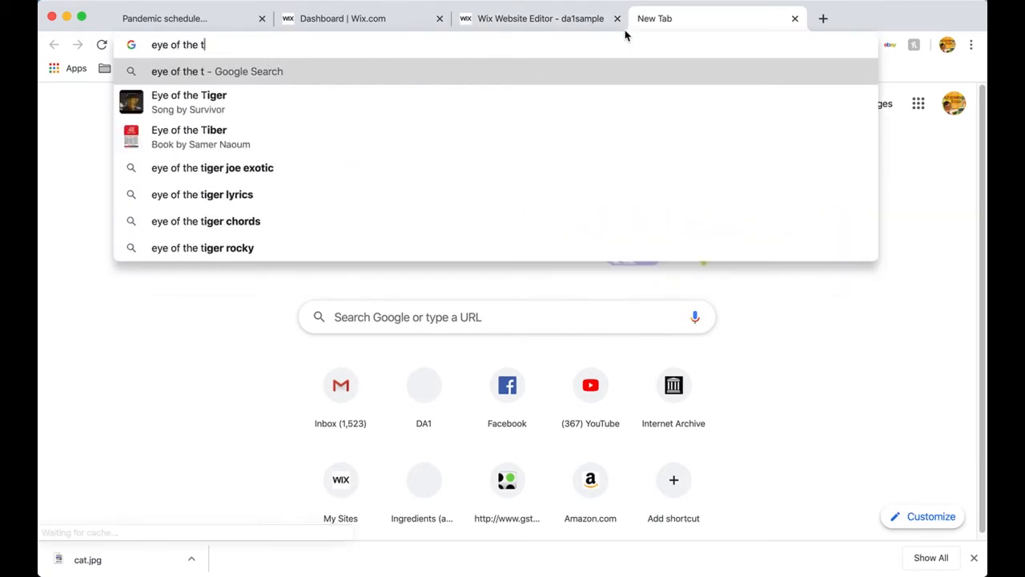
{"action": "type", "text": "iger"}
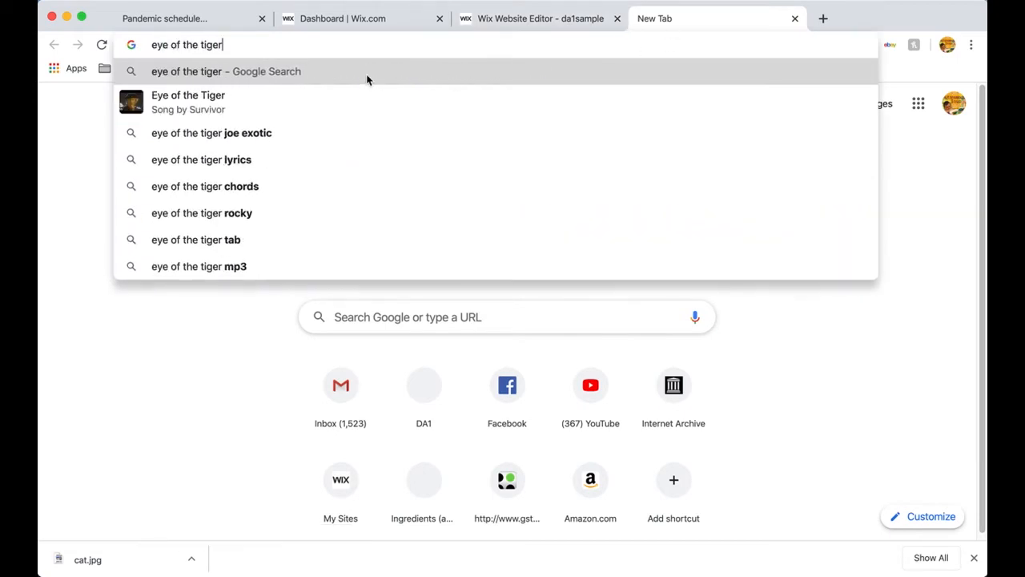
{"action": "left_click", "coordinate": [330, 97]}
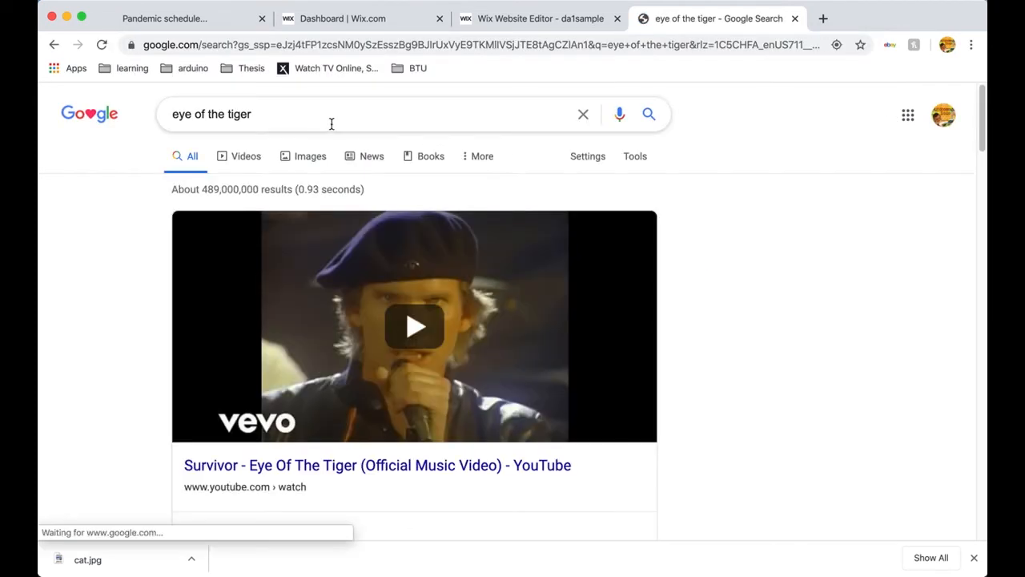
{"action": "left_click", "coordinate": [287, 472]}
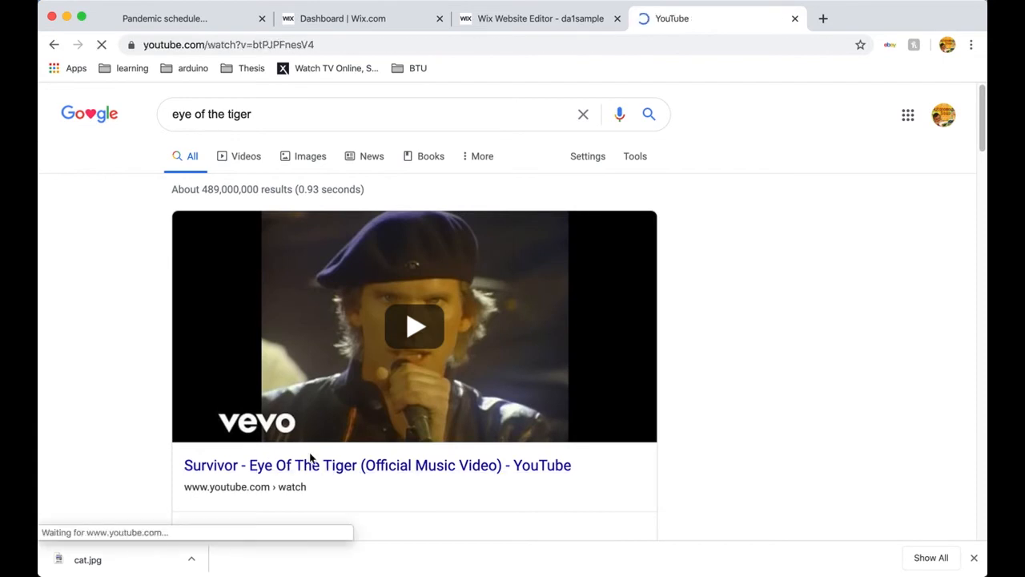
Copy the YouTube address of the Eye Of The Tiger video and return to the Wix editor
{"action": "key", "text": "XF86AudioRaiseVolume"}
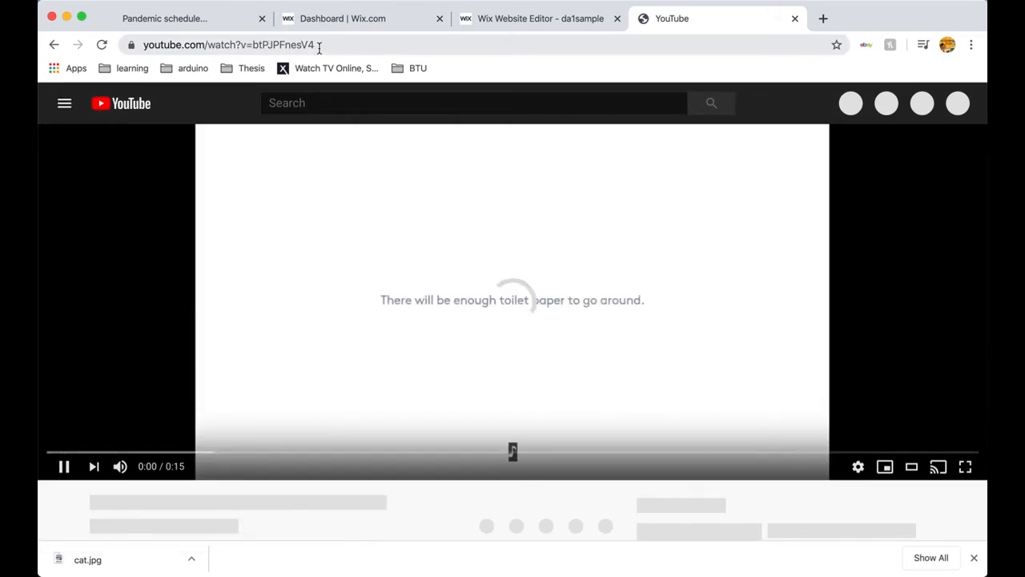
{"action": "left_click", "coordinate": [316, 45]}
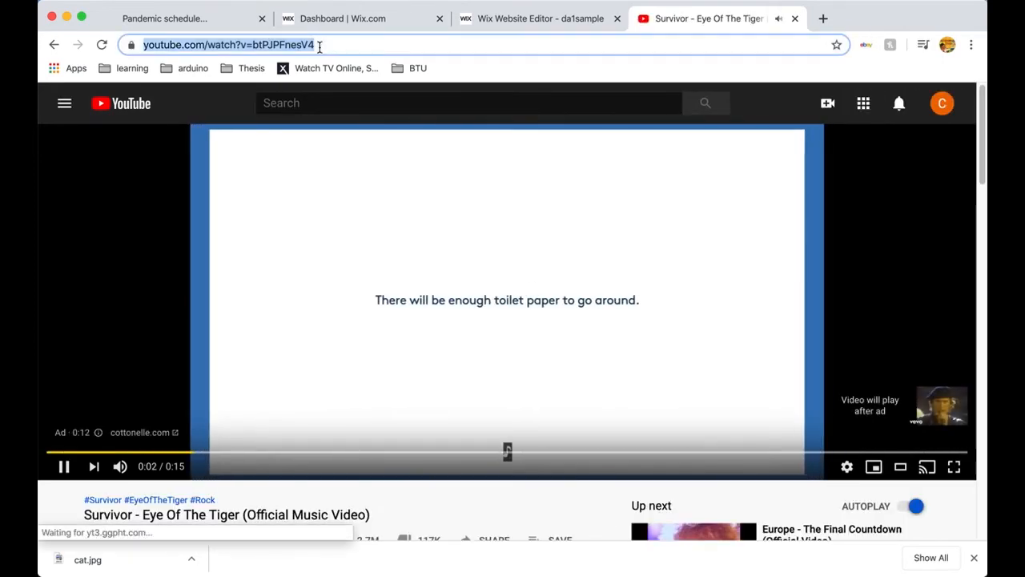
{"action": "right_click", "coordinate": [313, 45]}
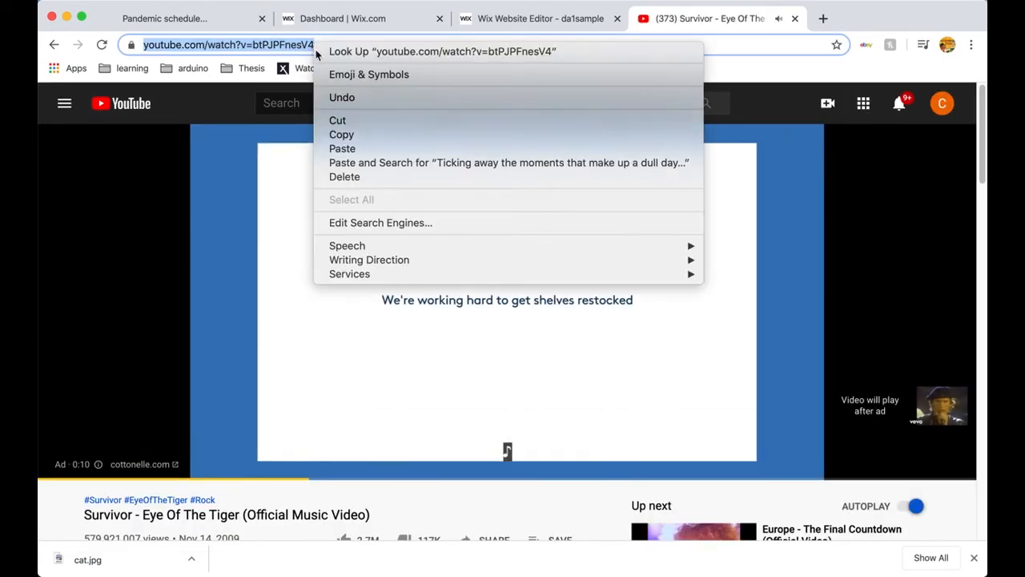
{"action": "left_click", "coordinate": [370, 136]}
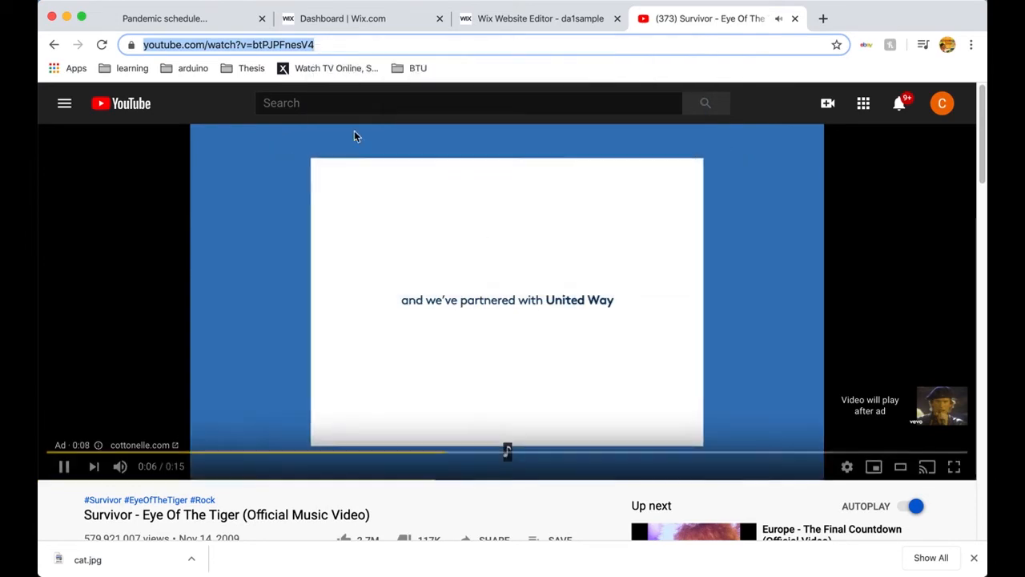
{"action": "key", "text": "super+w"}
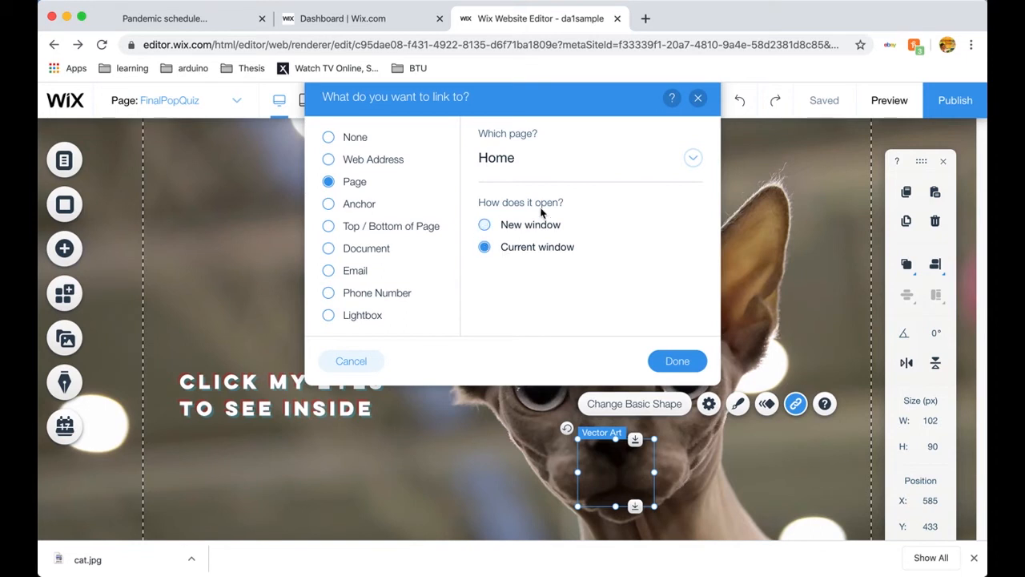
Link the invisible triangle to the copied YouTube web address, set to open in a new window
{"action": "left_click", "coordinate": [485, 227]}
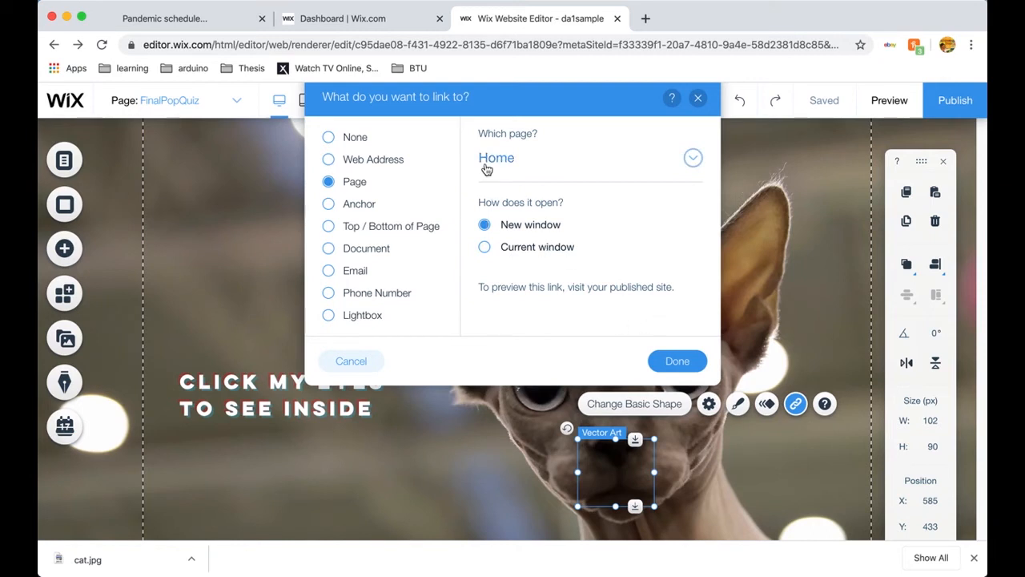
{"action": "left_click", "coordinate": [329, 160]}
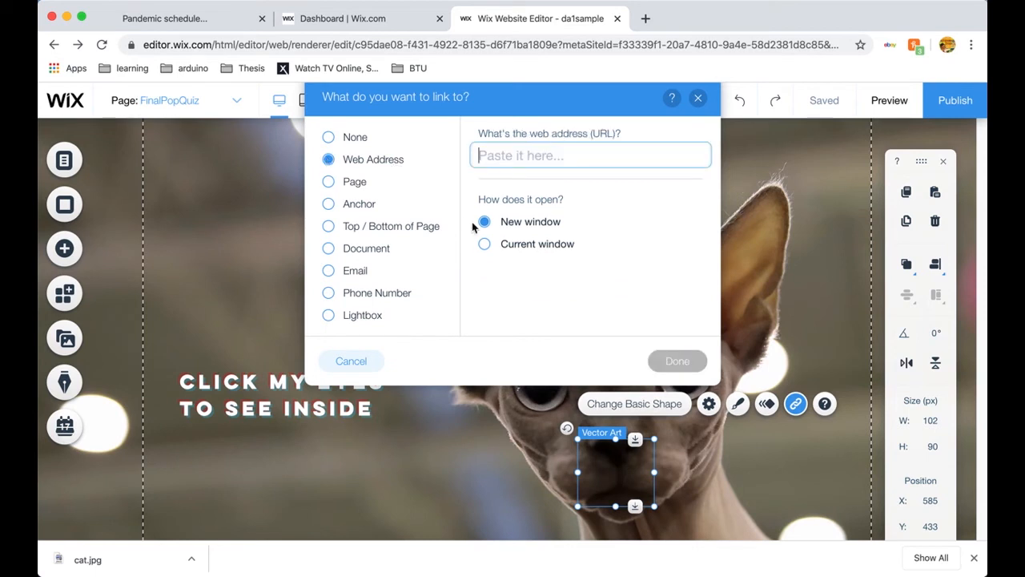
{"action": "right_click", "coordinate": [492, 155]}
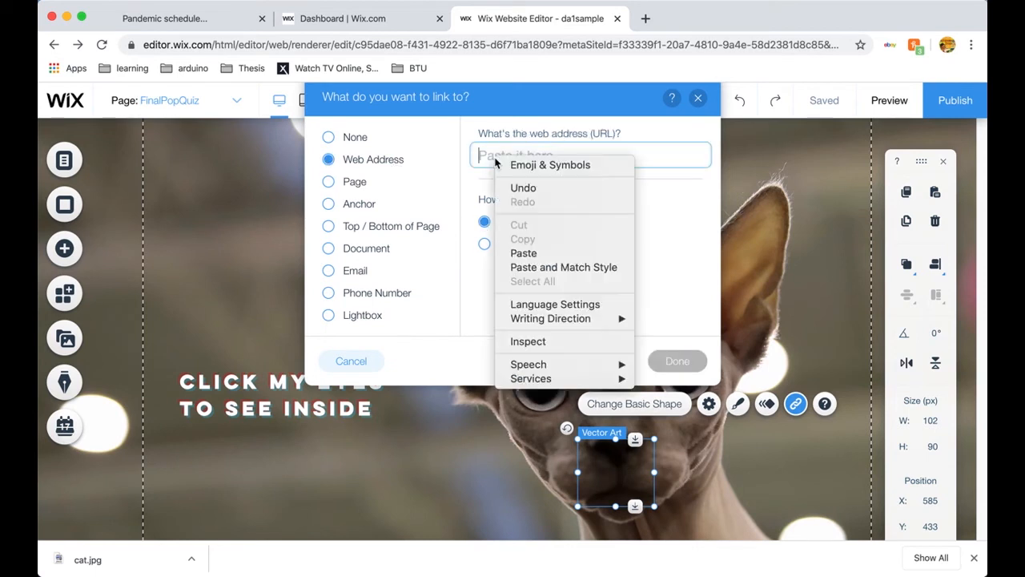
{"action": "left_click", "coordinate": [536, 253]}
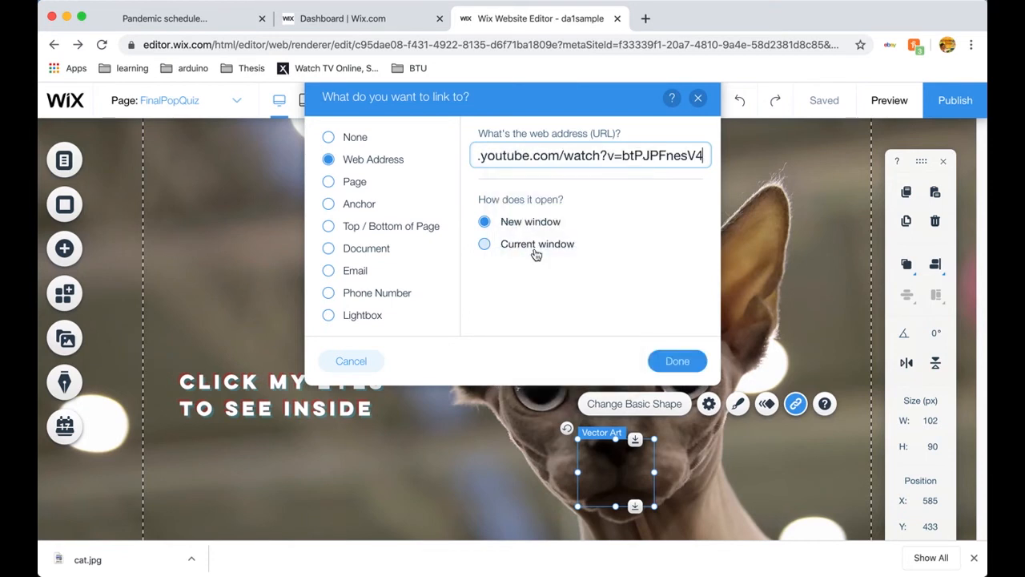
{"action": "left_click", "coordinate": [679, 360]}
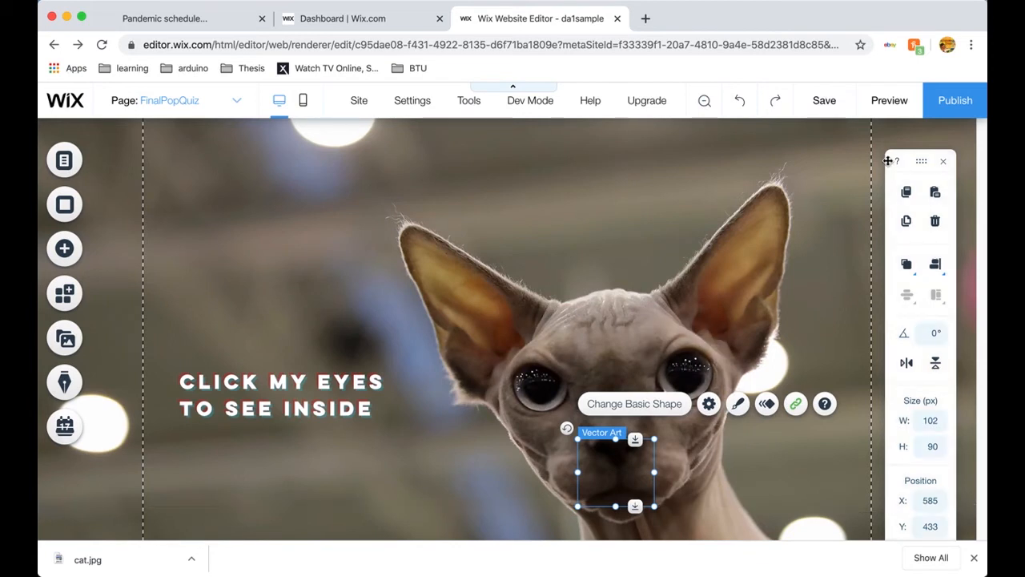
Preview the cat page, then switch the editor to the pop2 page
{"action": "left_click", "coordinate": [882, 101]}
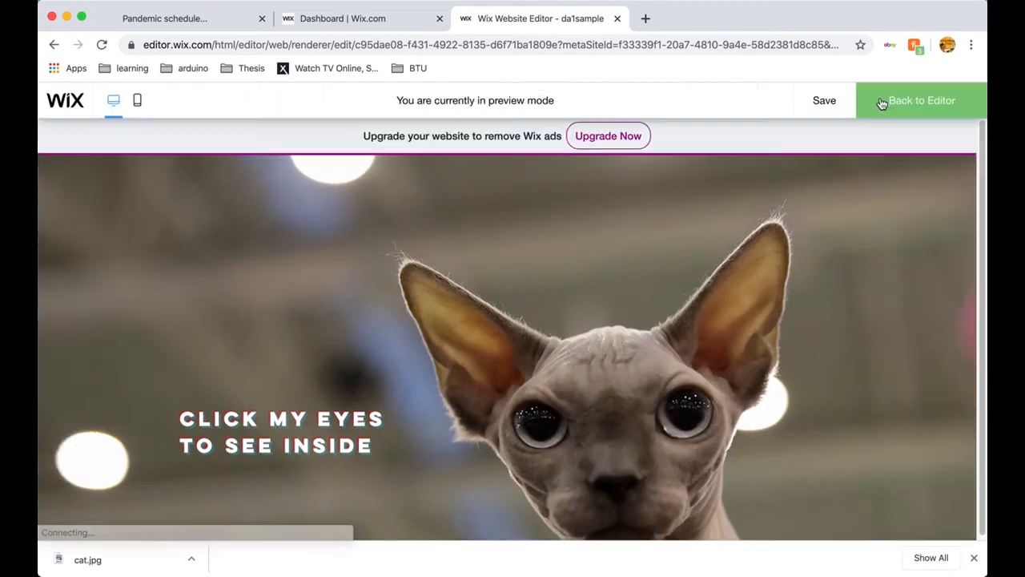
{"action": "left_click", "coordinate": [169, 100]}
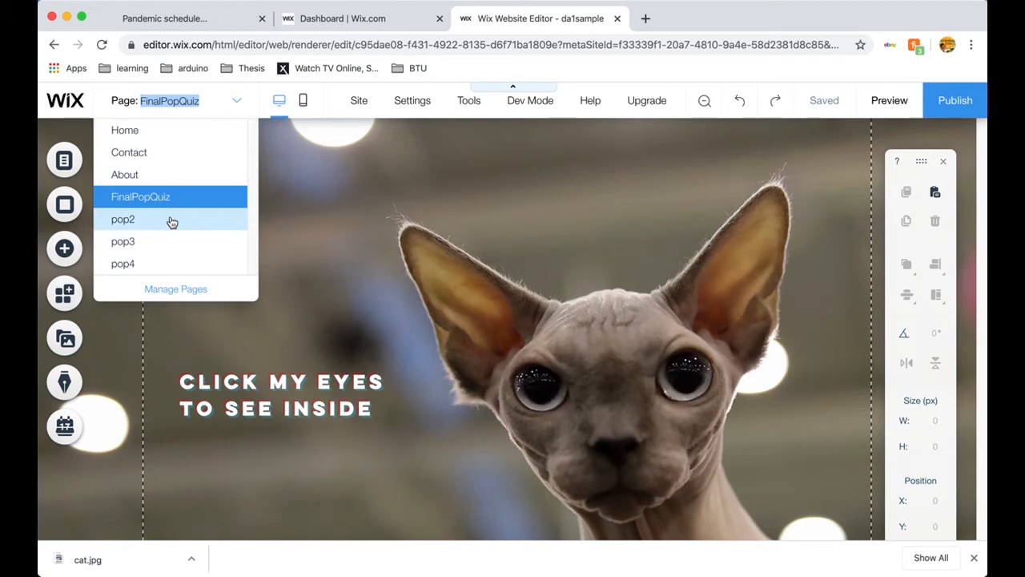
{"action": "left_click", "coordinate": [170, 219]}
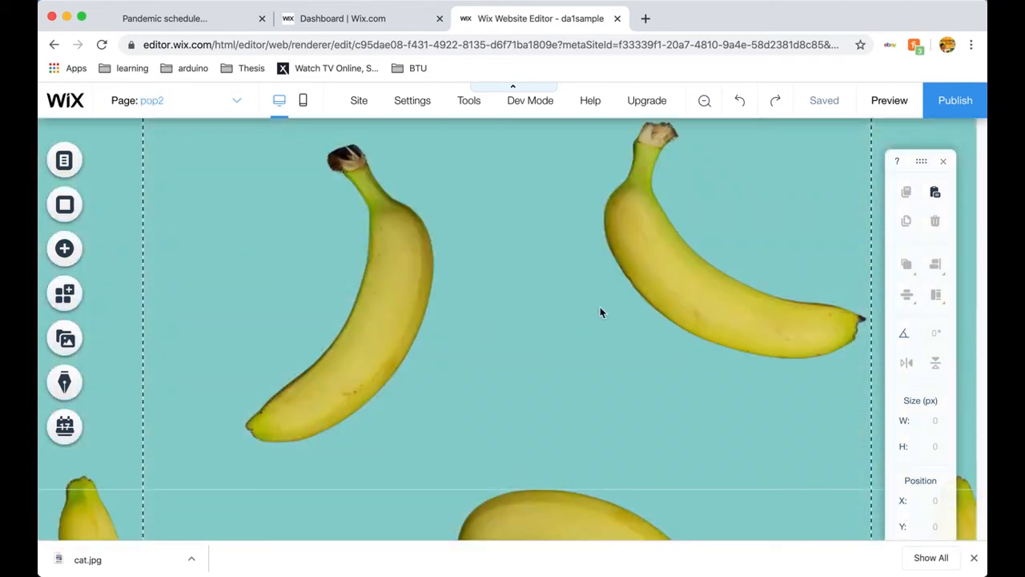
Open the site's own image uploads to add an image to the banana page
{"action": "left_click", "coordinate": [64, 250]}
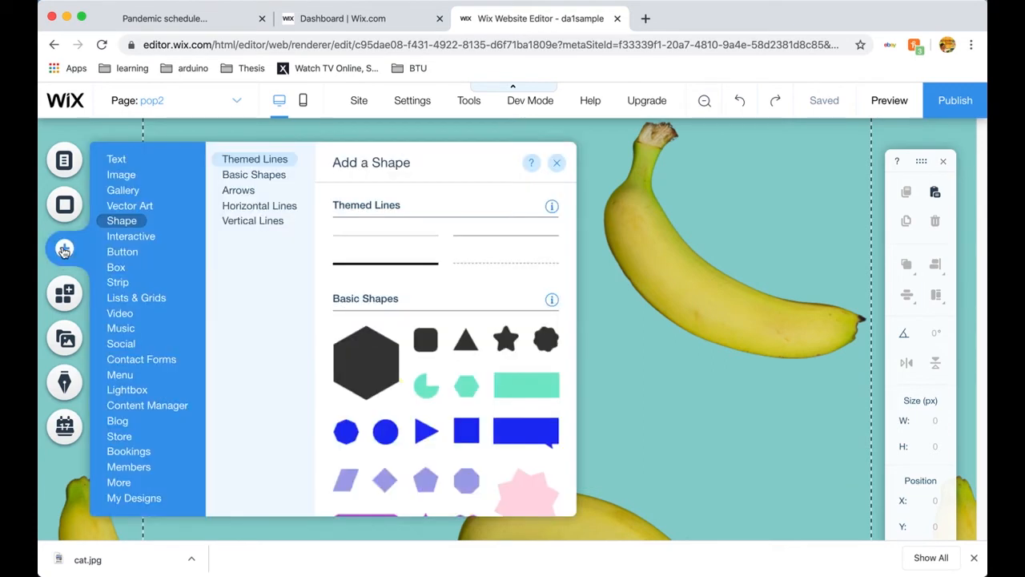
{"action": "left_click", "coordinate": [142, 181]}
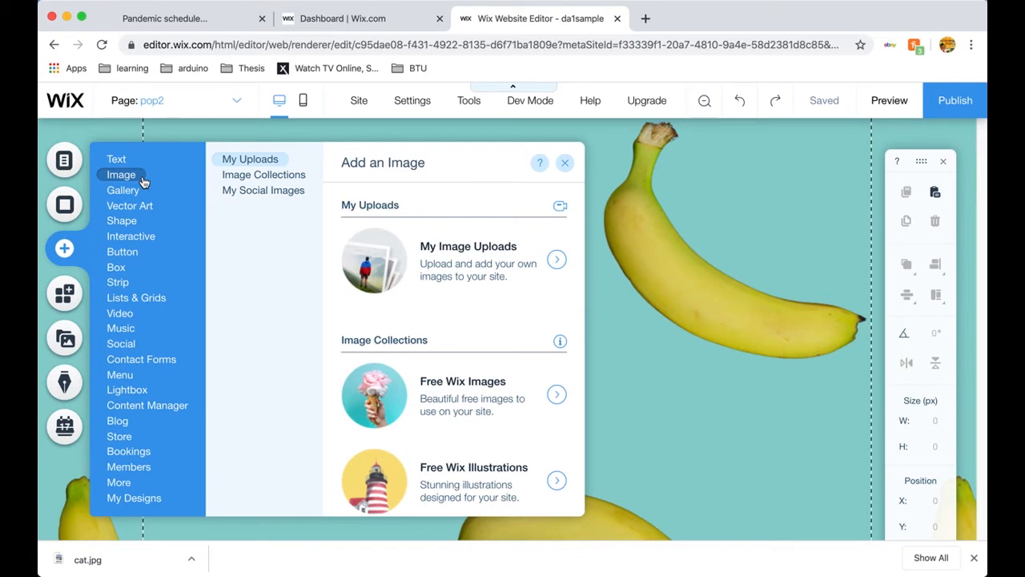
{"action": "left_click", "coordinate": [242, 174]}
{"action": "left_click", "coordinate": [253, 161]}
{"action": "left_click", "coordinate": [454, 271]}
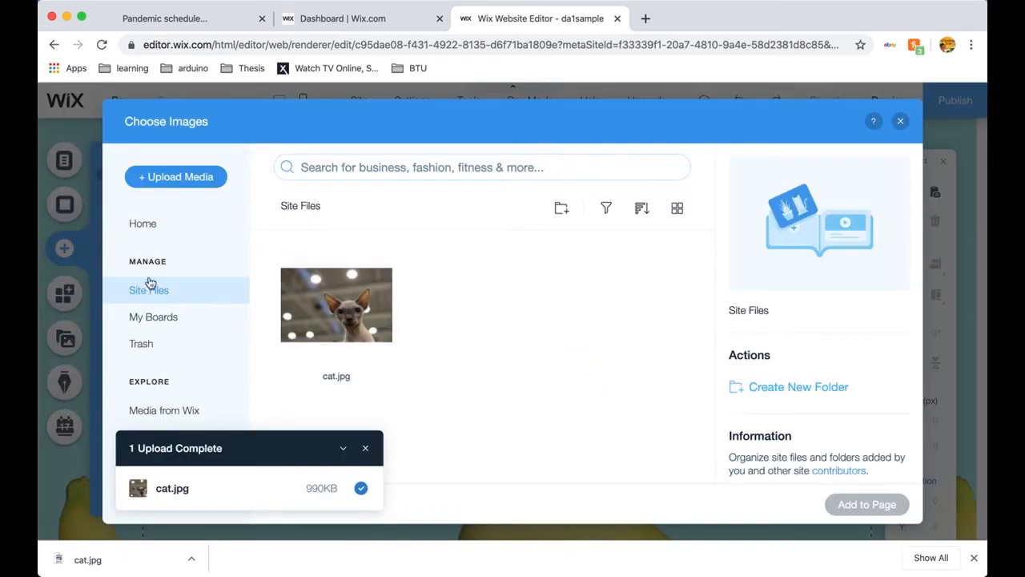
Upload cat-eye.gif from the computer, add it to the pop2 page and position it between the two upper bananas
{"action": "left_click", "coordinate": [168, 173]}
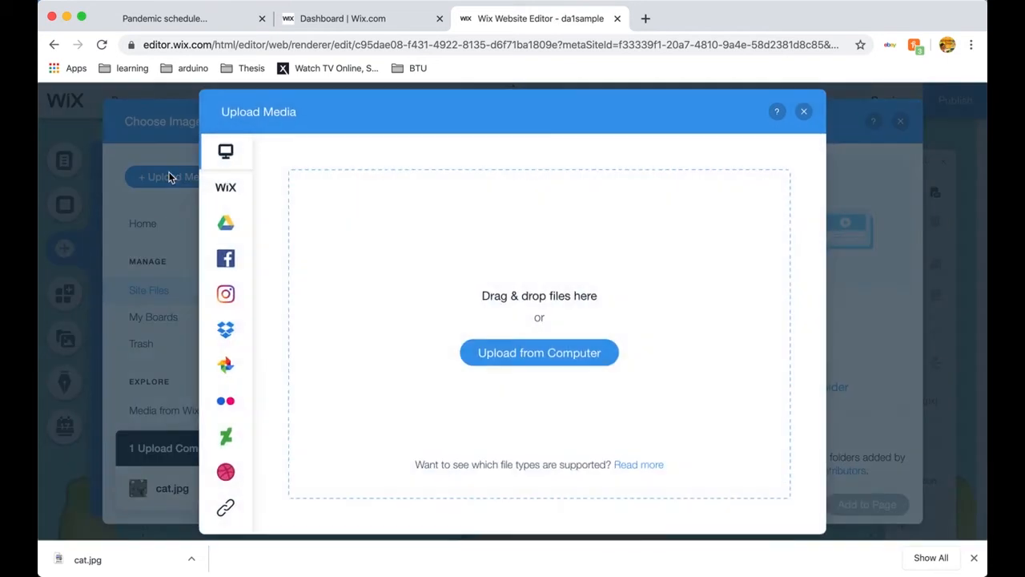
{"action": "left_click", "coordinate": [579, 359]}
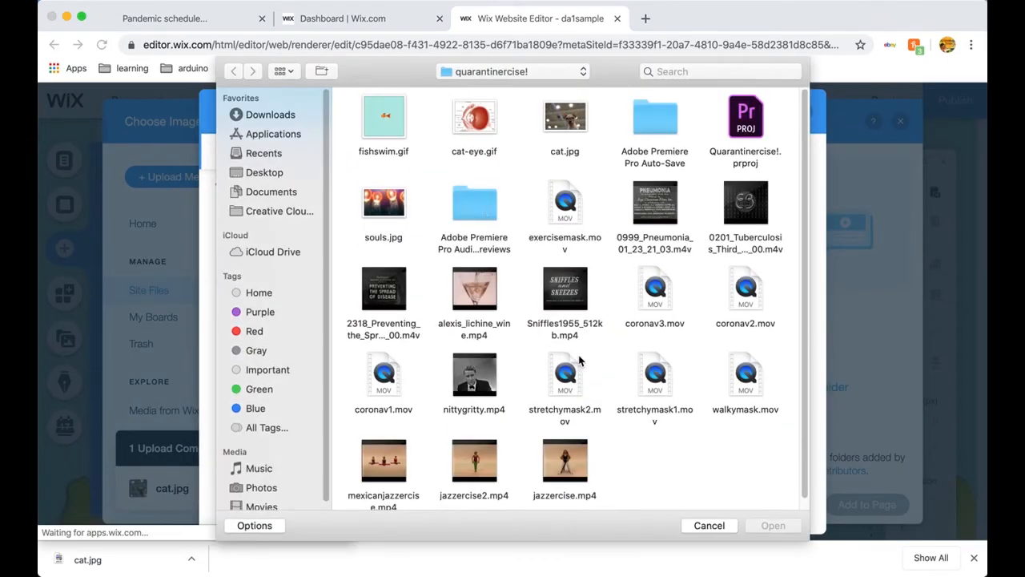
{"action": "left_click", "coordinate": [480, 120]}
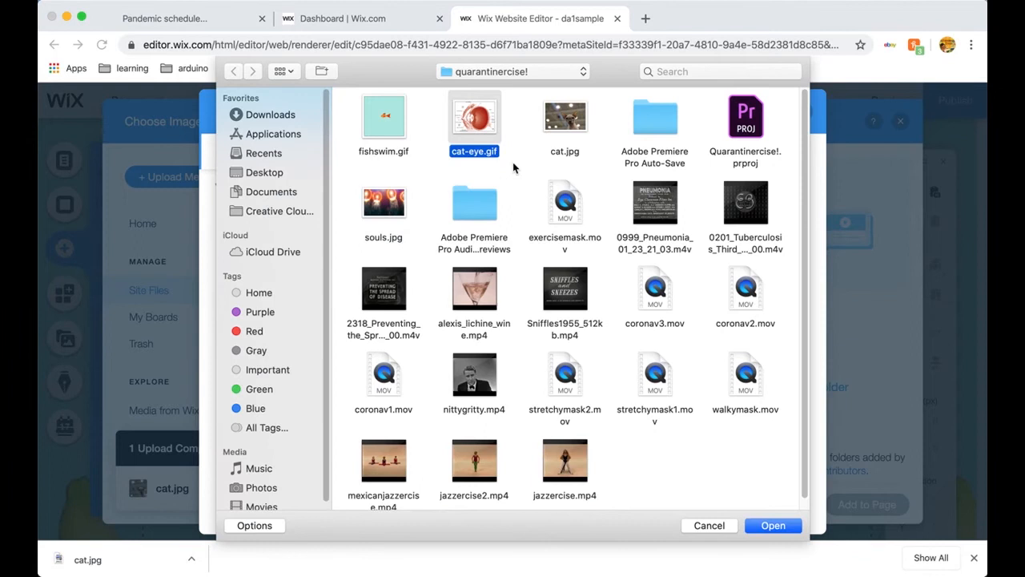
{"action": "left_click", "coordinate": [773, 525]}
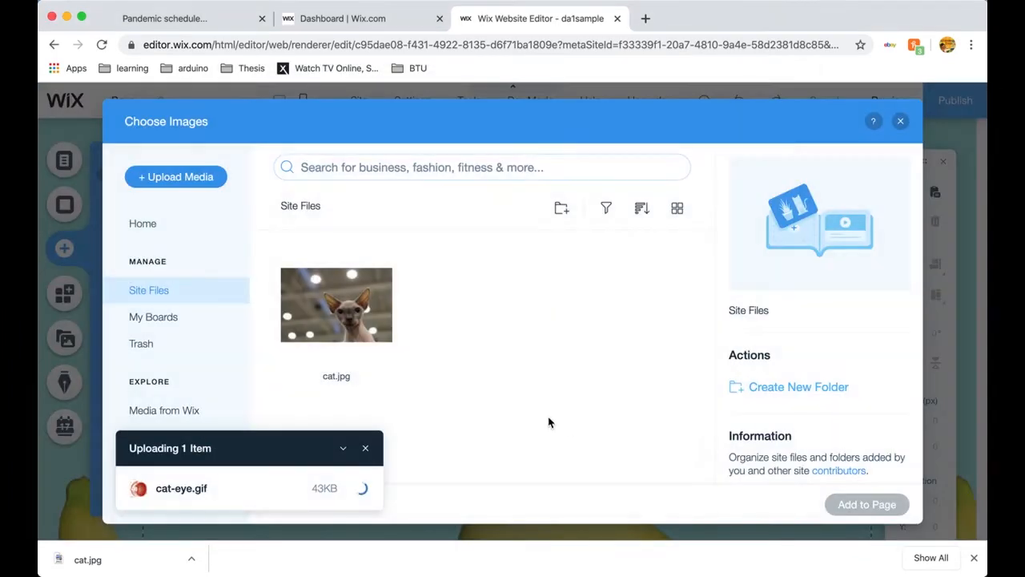
{"action": "left_click", "coordinate": [865, 505]}
{"action": "left_click_drag", "start_coordinate": [593, 378], "coordinate": [587, 397]}
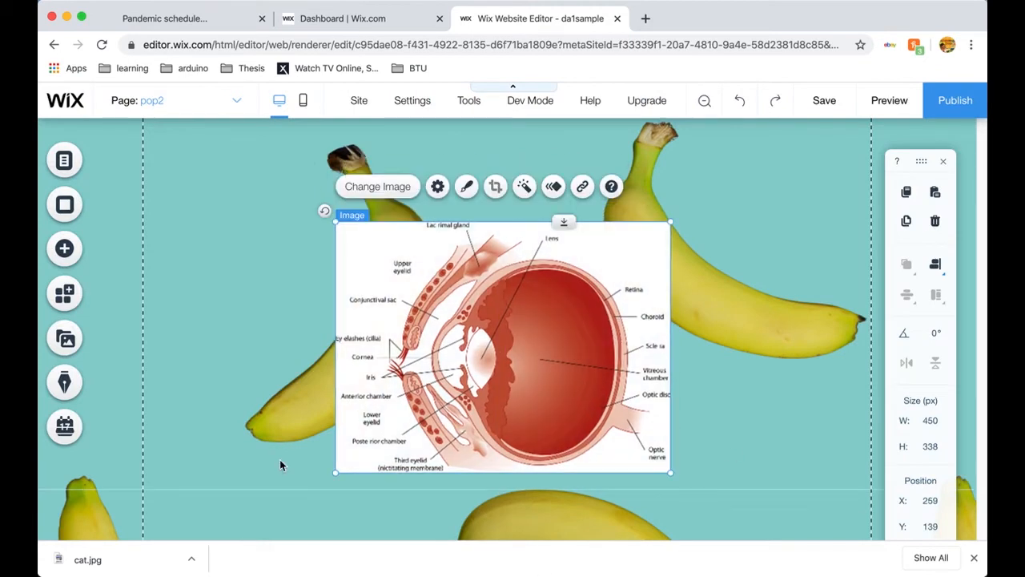
Replace the banana page background with the purple-to-orange gradient, and move the eye diagram up to about X 223, Y 81
{"action": "left_click_drag", "start_coordinate": [492, 304], "coordinate": [481, 312]}
{"action": "left_click", "coordinate": [728, 305]}
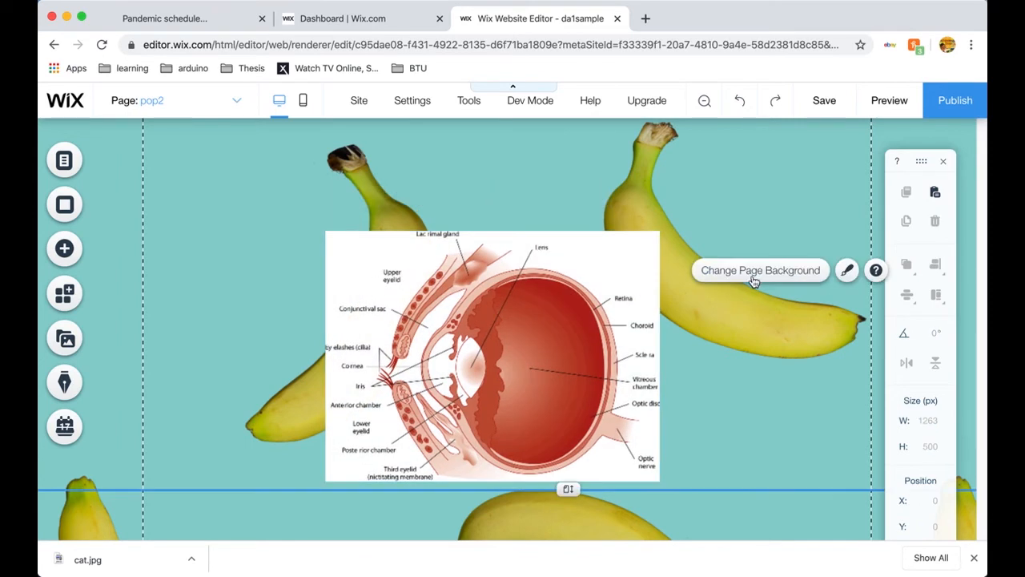
{"action": "left_click", "coordinate": [759, 271]}
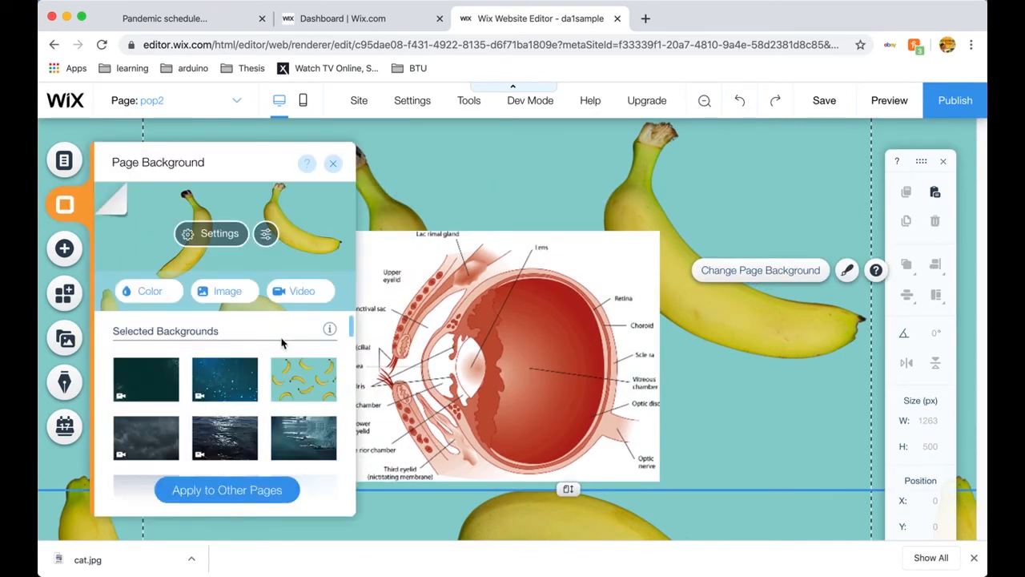
{"action": "left_click_drag", "start_coordinate": [351, 328], "coordinate": [336, 461]}
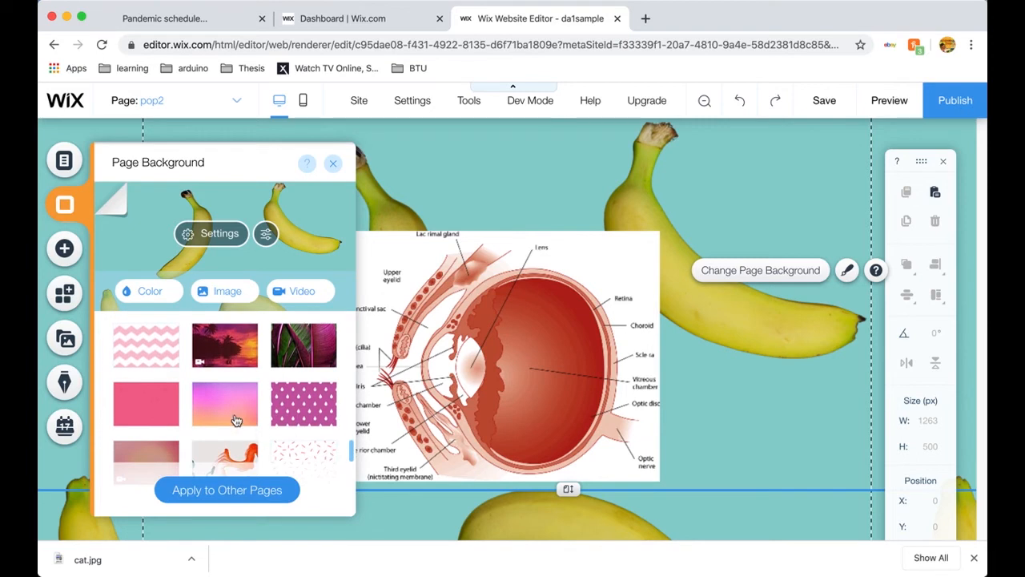
{"action": "left_click", "coordinate": [240, 418]}
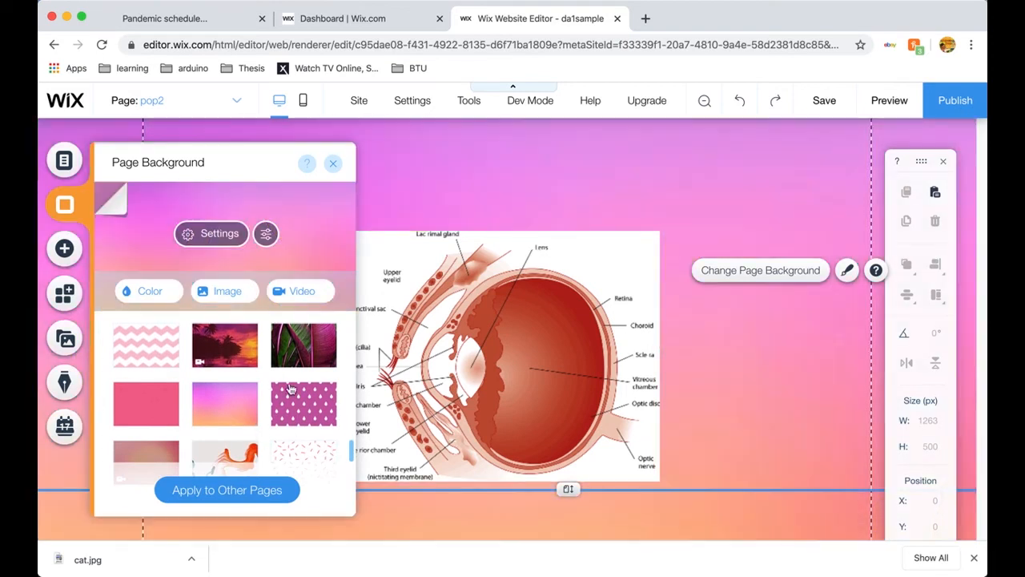
{"action": "left_click", "coordinate": [332, 163]}
{"action": "left_click", "coordinate": [468, 310]}
{"action": "left_click_drag", "start_coordinate": [469, 311], "coordinate": [475, 282]}
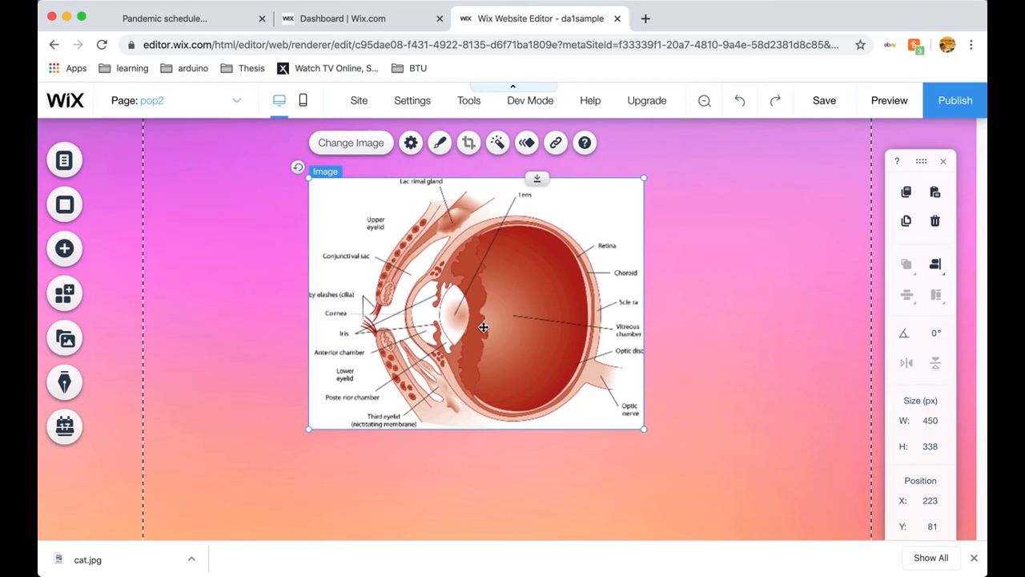
Add a Small Title text element to the page and place it just below the eye diagram
{"action": "left_click", "coordinate": [67, 248]}
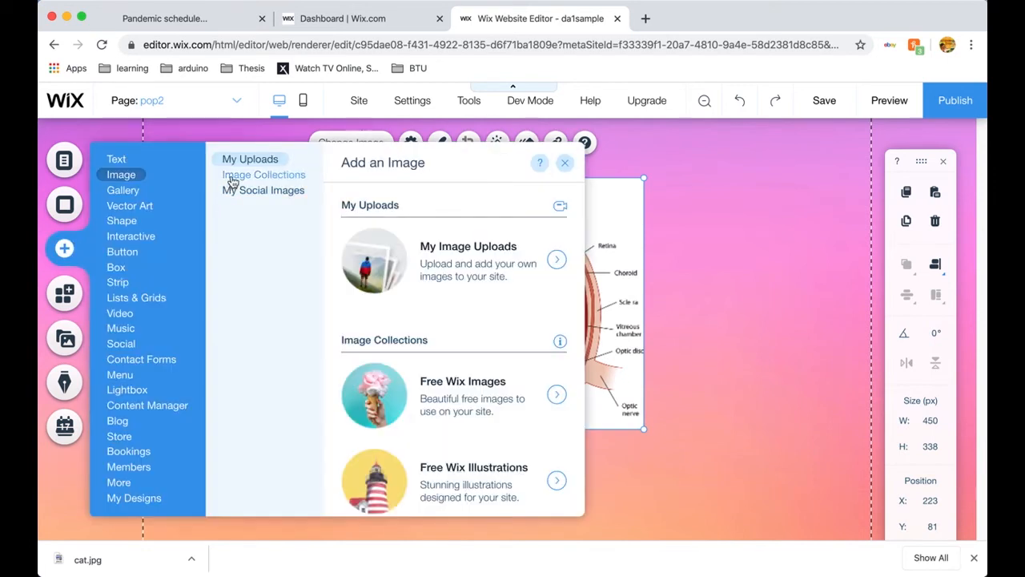
{"action": "left_click", "coordinate": [110, 160]}
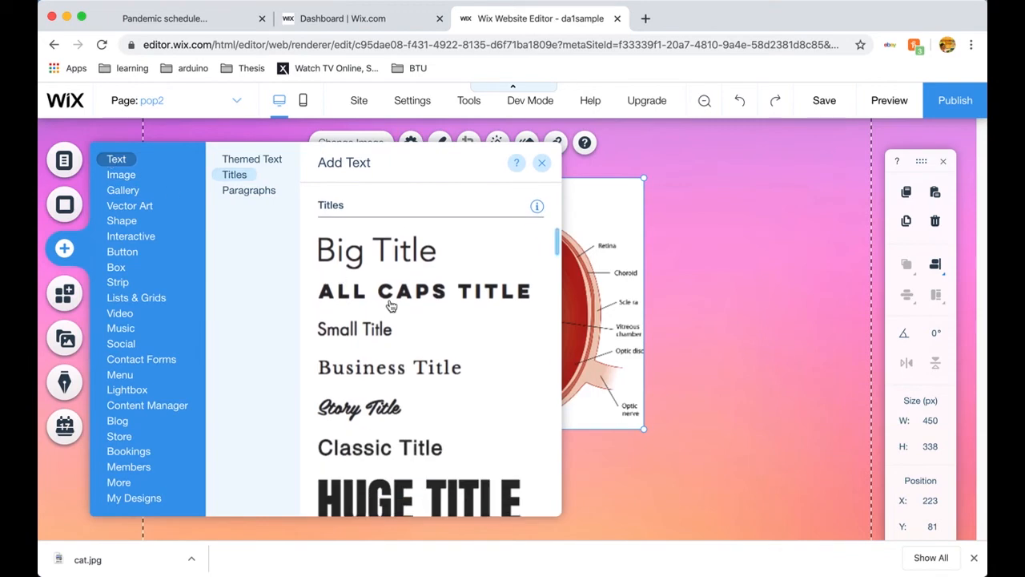
{"action": "left_click", "coordinate": [377, 327]}
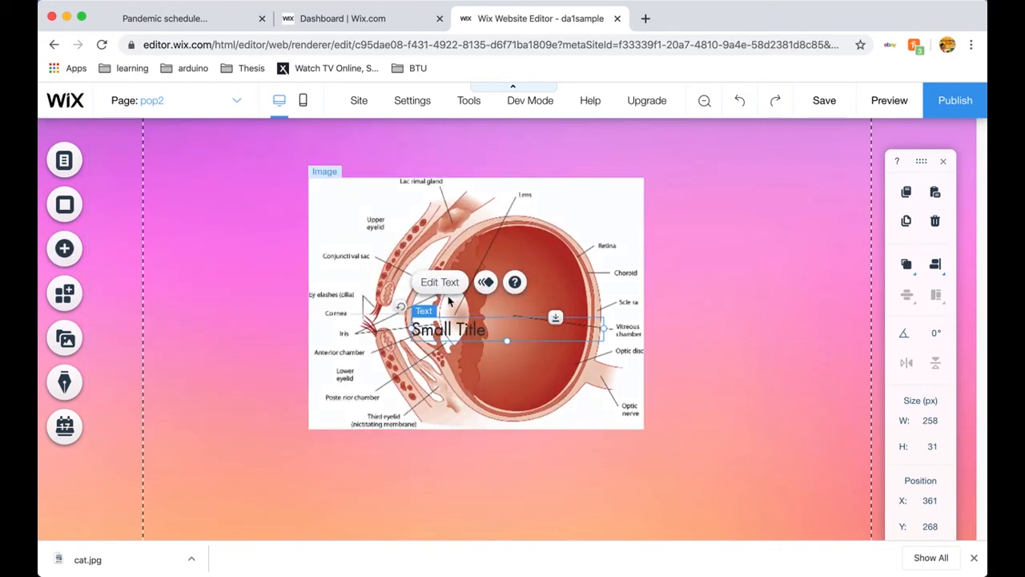
{"action": "left_click_drag", "start_coordinate": [457, 352], "coordinate": [473, 477]}
Change the title text to "Click to see what I like" and position it beneath the image at about X 334, Y 451
{"action": "double_click", "coordinate": [520, 460]}
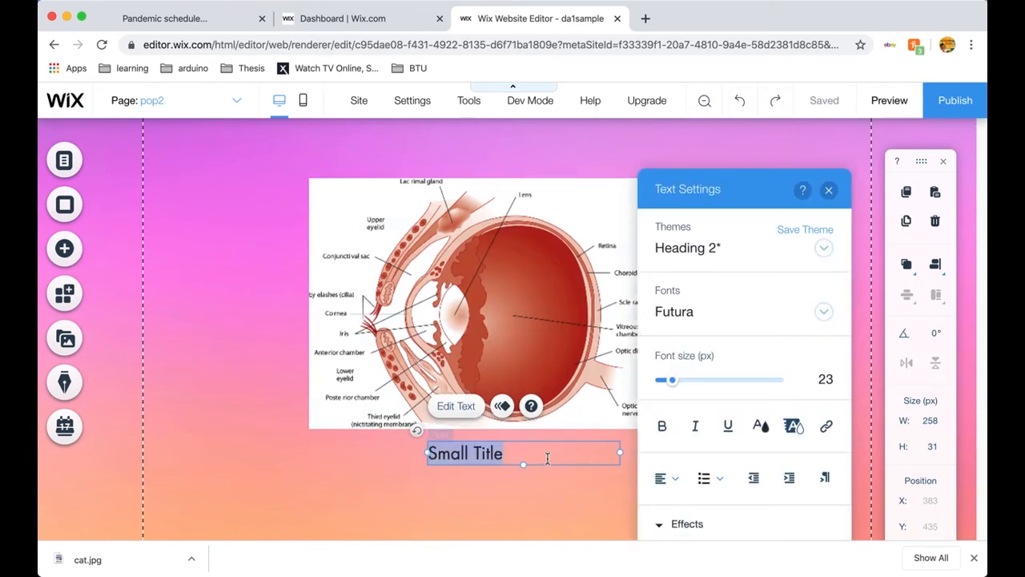
{"action": "type", "text": "Click to see wha"}
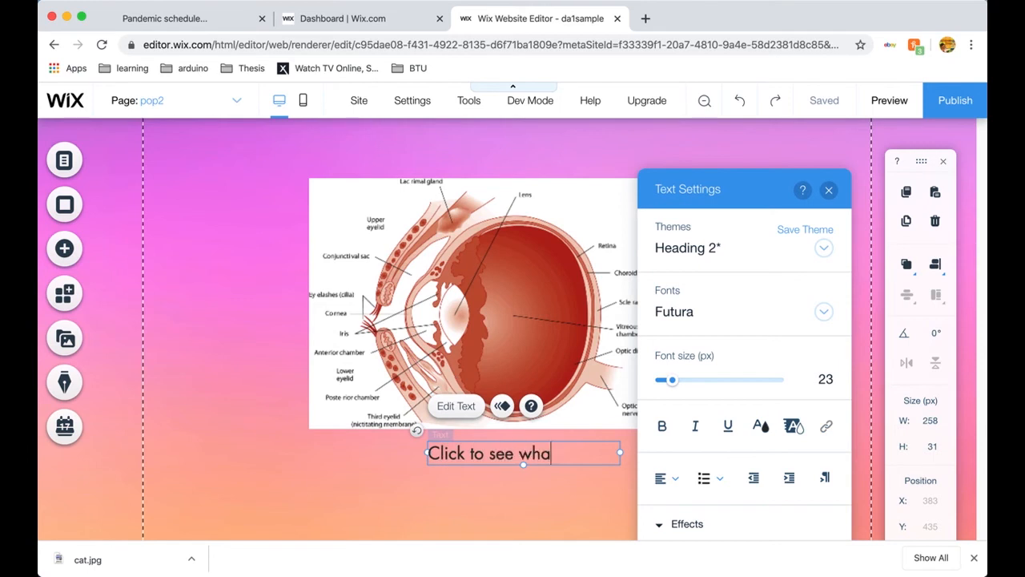
{"action": "type", "text": "t I like"}
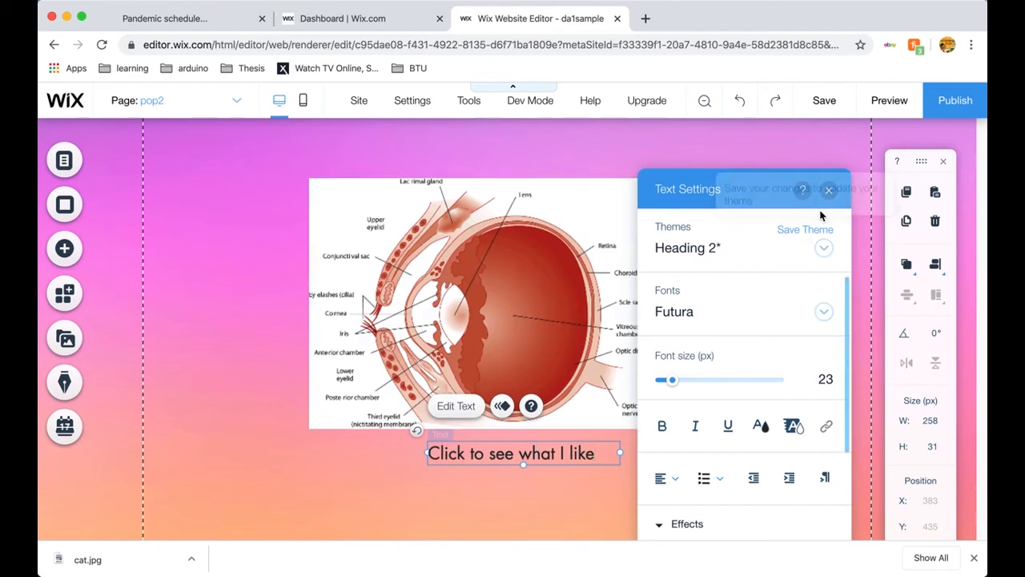
{"action": "left_click", "coordinate": [524, 462]}
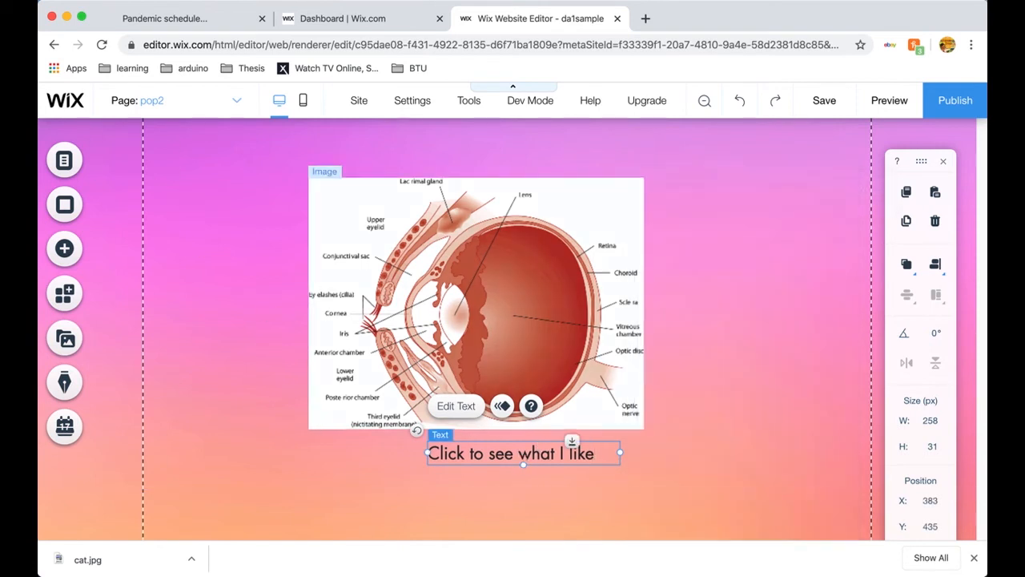
{"action": "left_click_drag", "start_coordinate": [524, 451], "coordinate": [487, 463]}
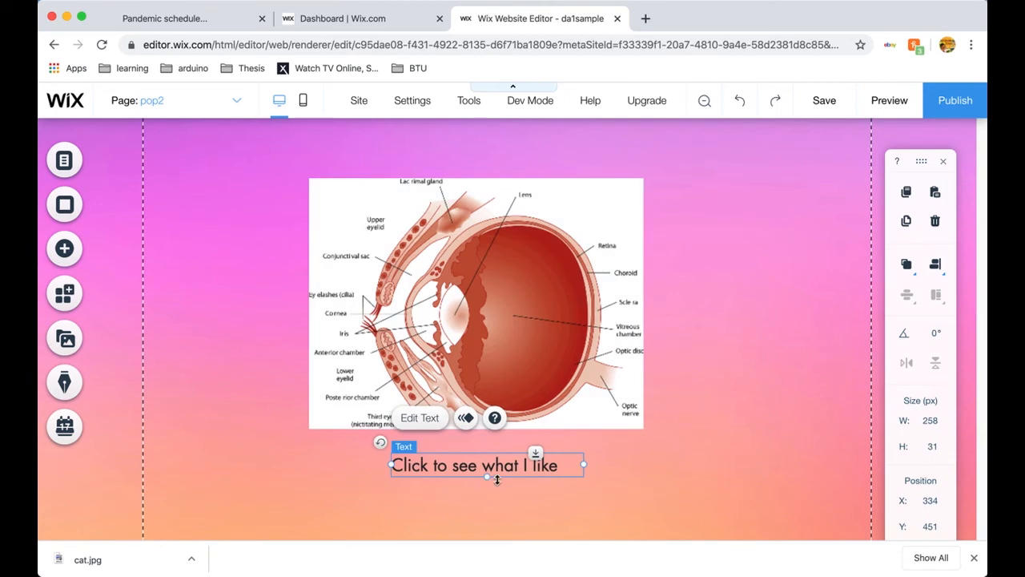
Link the eye diagram image to the pop4 page, opening in the current window
{"action": "left_click", "coordinate": [496, 317]}
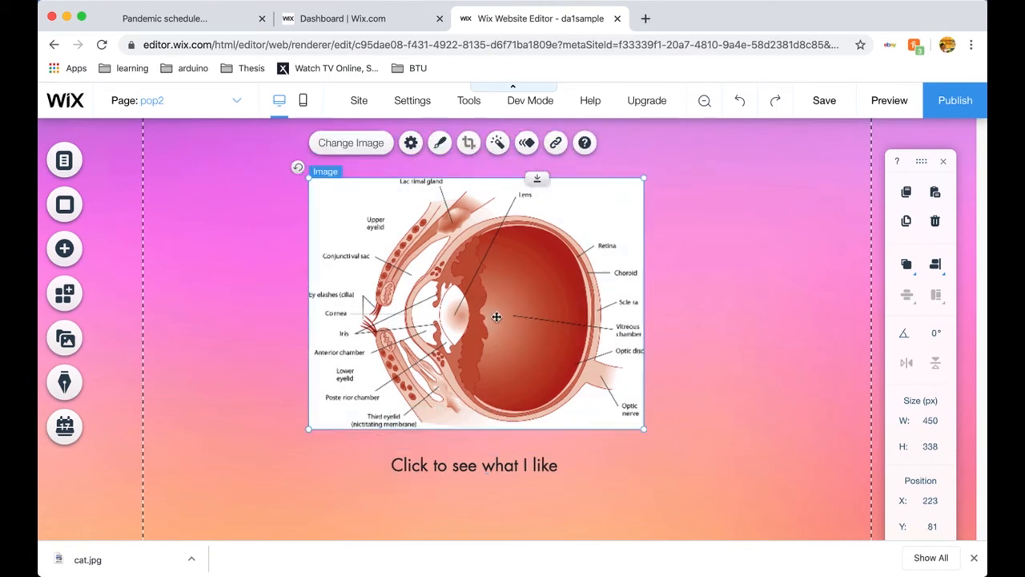
{"action": "left_click", "coordinate": [555, 143]}
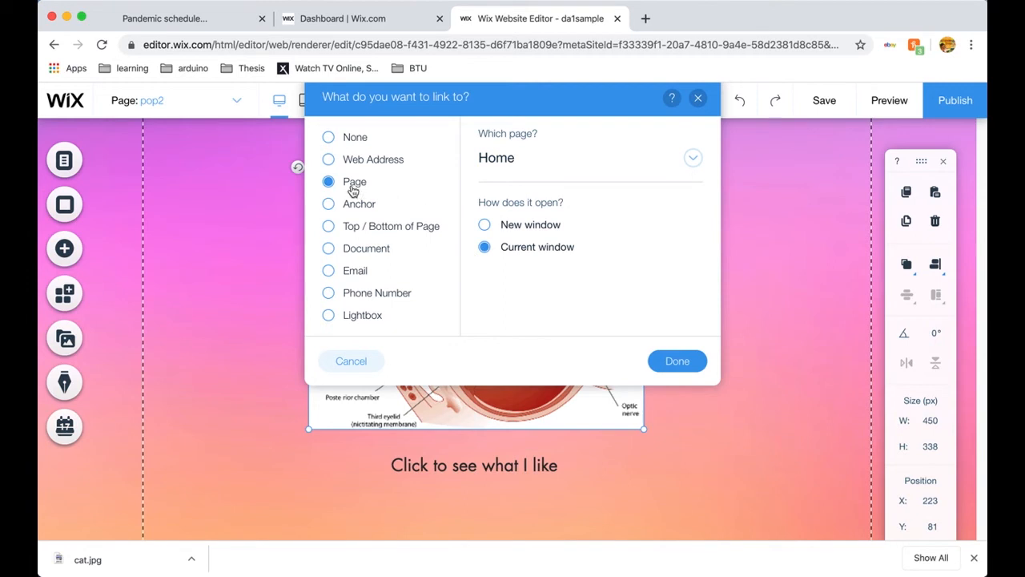
{"action": "left_click", "coordinate": [692, 160]}
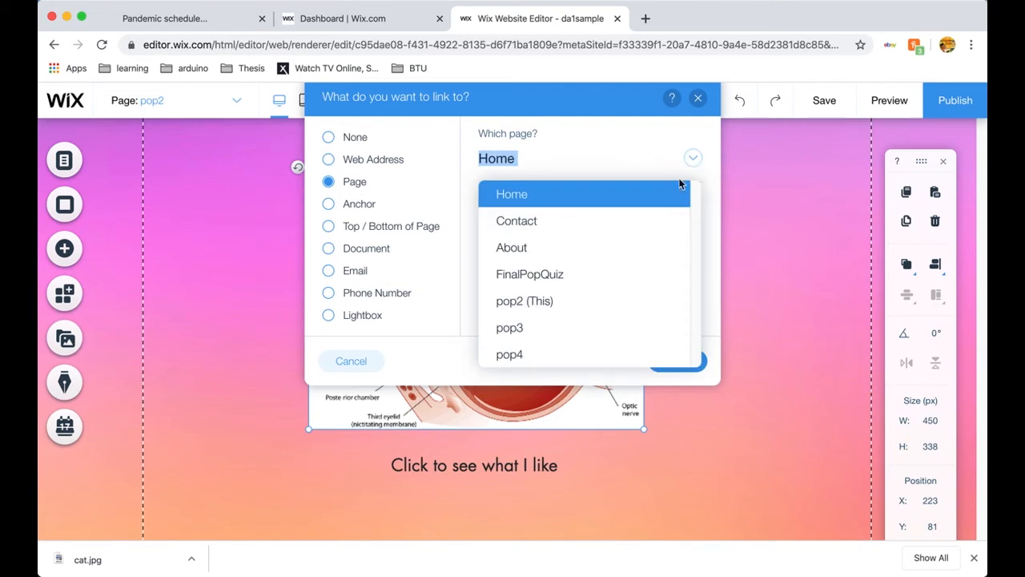
{"action": "left_click", "coordinate": [570, 362]}
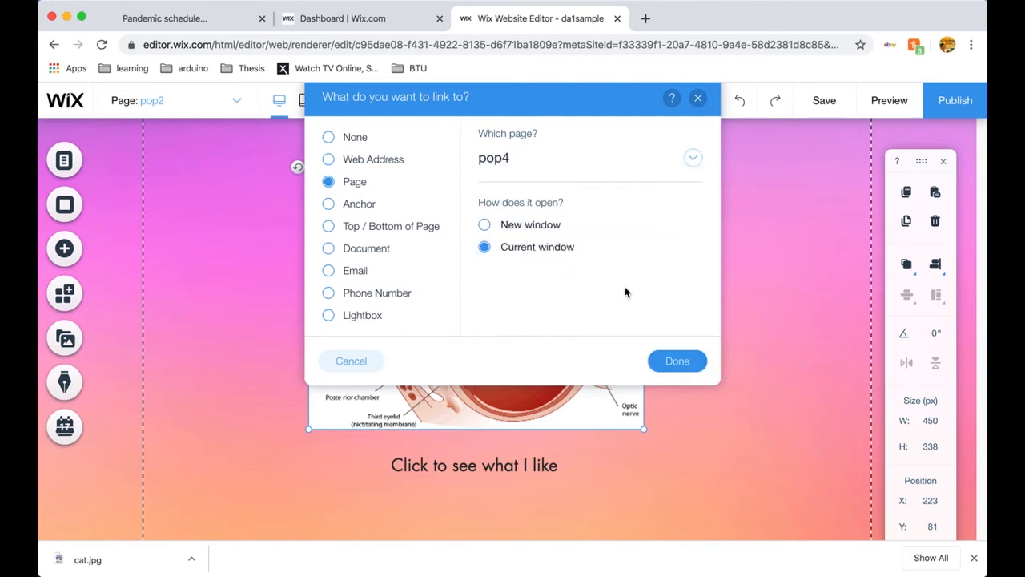
{"action": "left_click", "coordinate": [677, 362]}
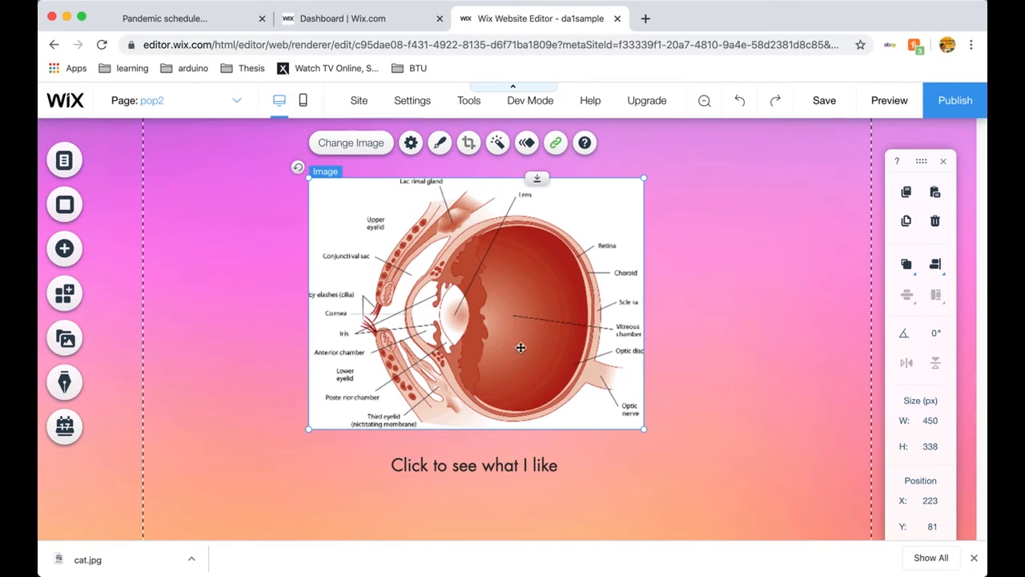
Open the link settings for the "Click to see what I like" text and set the link type to Web Address
{"action": "left_click", "coordinate": [488, 467]}
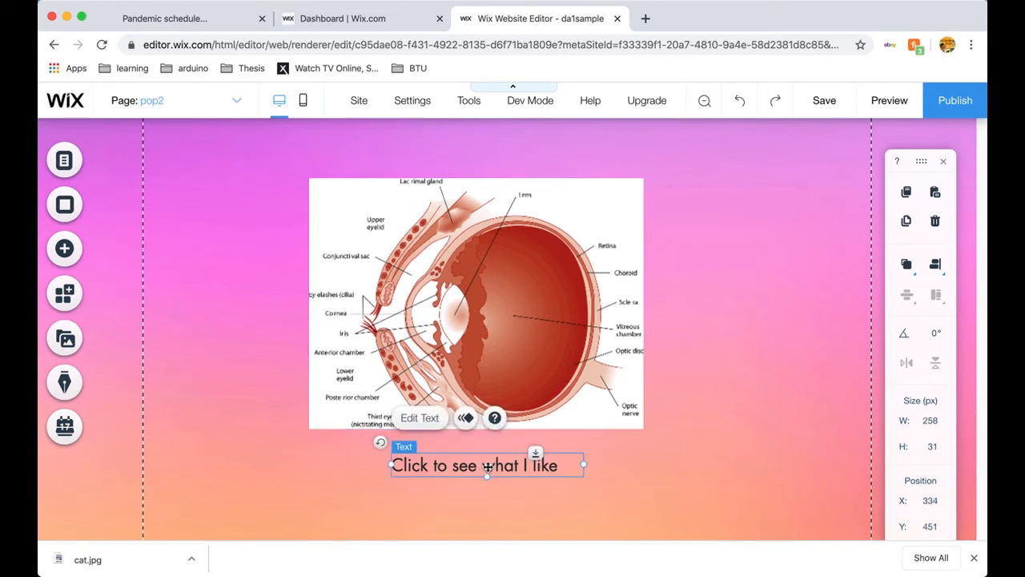
{"action": "left_click", "coordinate": [437, 423]}
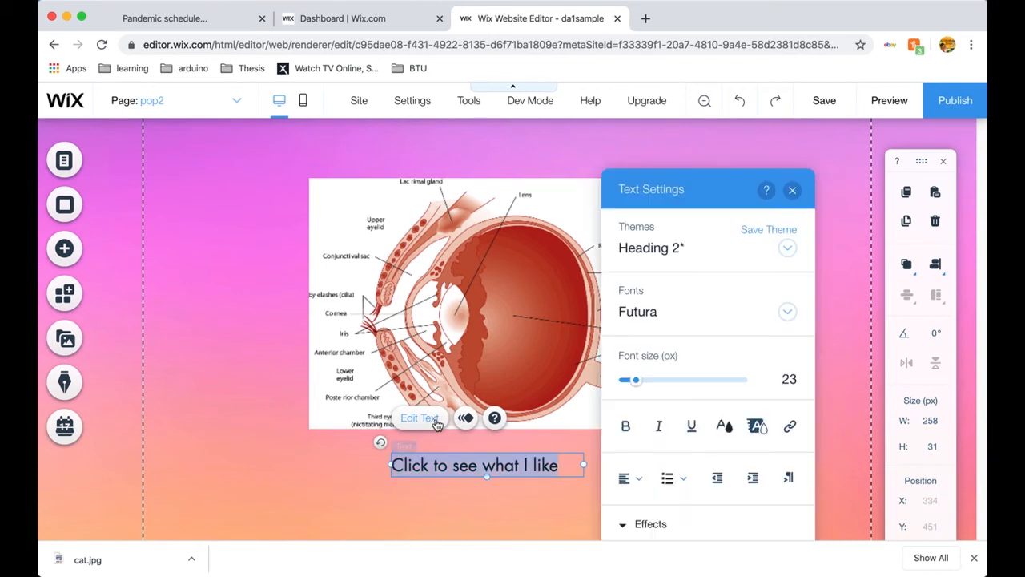
{"action": "left_click", "coordinate": [787, 429]}
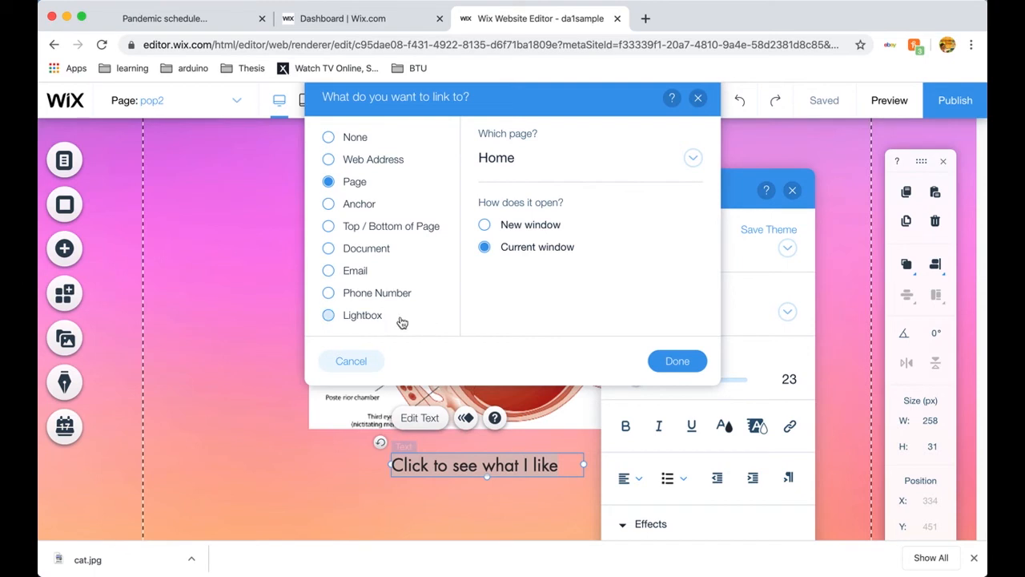
{"action": "left_click", "coordinate": [330, 160]}
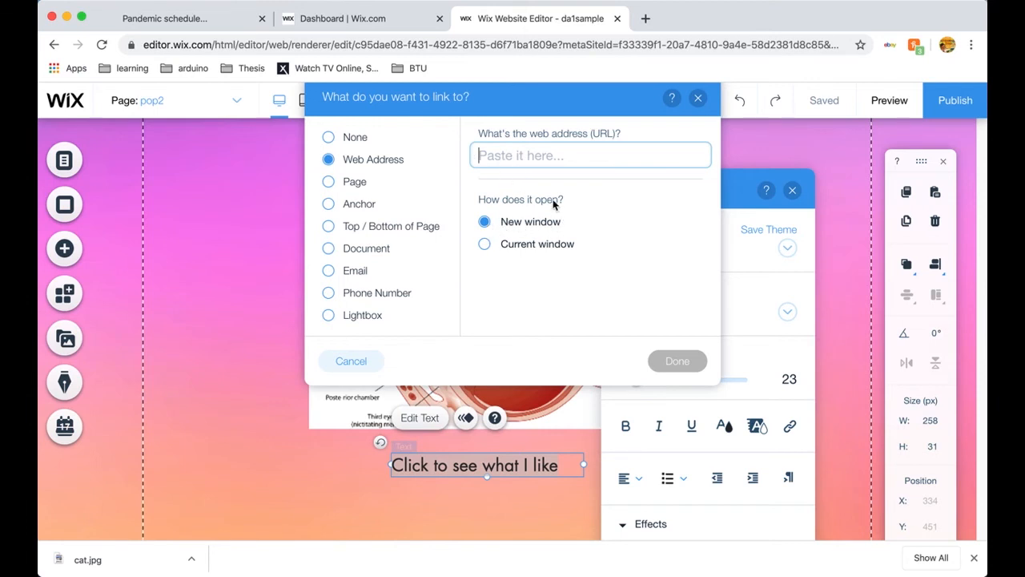
Search Google for "friskies cat food" in a new browser tab
{"action": "left_click", "coordinate": [644, 16]}
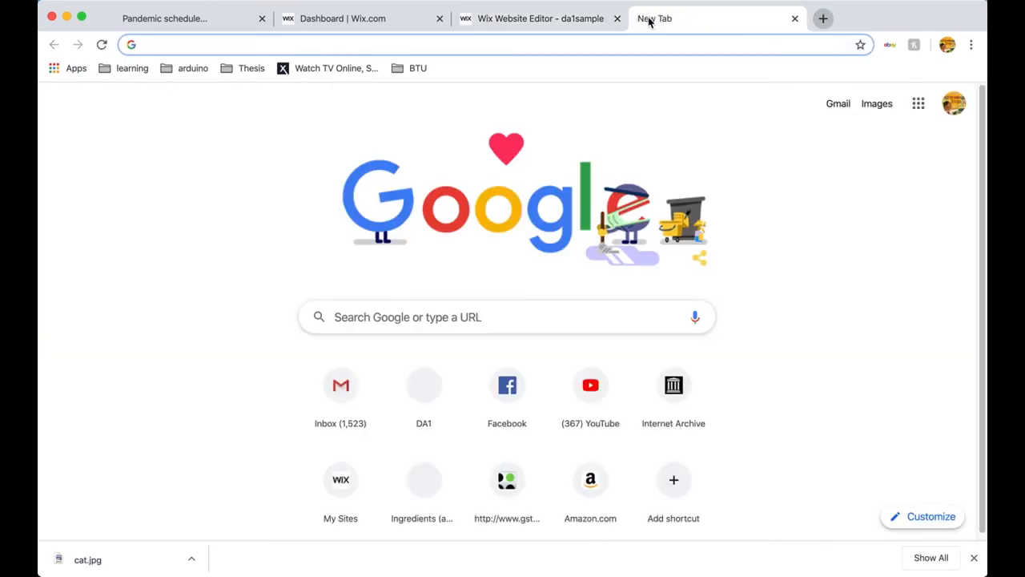
{"action": "type", "text": "friskies cat foof"}
{"action": "key", "text": "BackSpace"}
{"action": "type", "text": "d"}
{"action": "key", "text": "Return"}
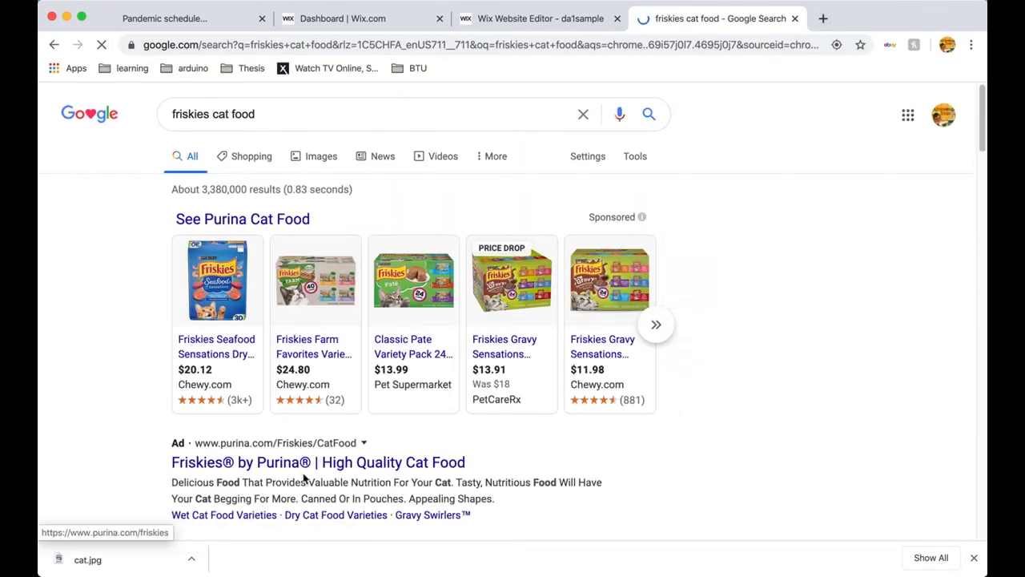
Open the Friskies by Purina search result and copy the page's web address
{"action": "left_click", "coordinate": [305, 465]}
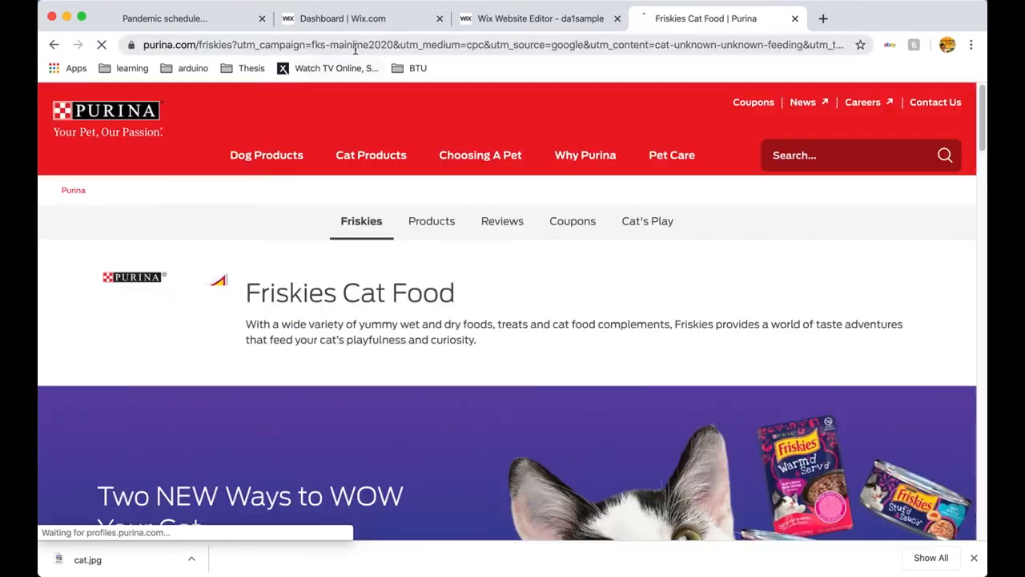
{"action": "left_click", "coordinate": [398, 44]}
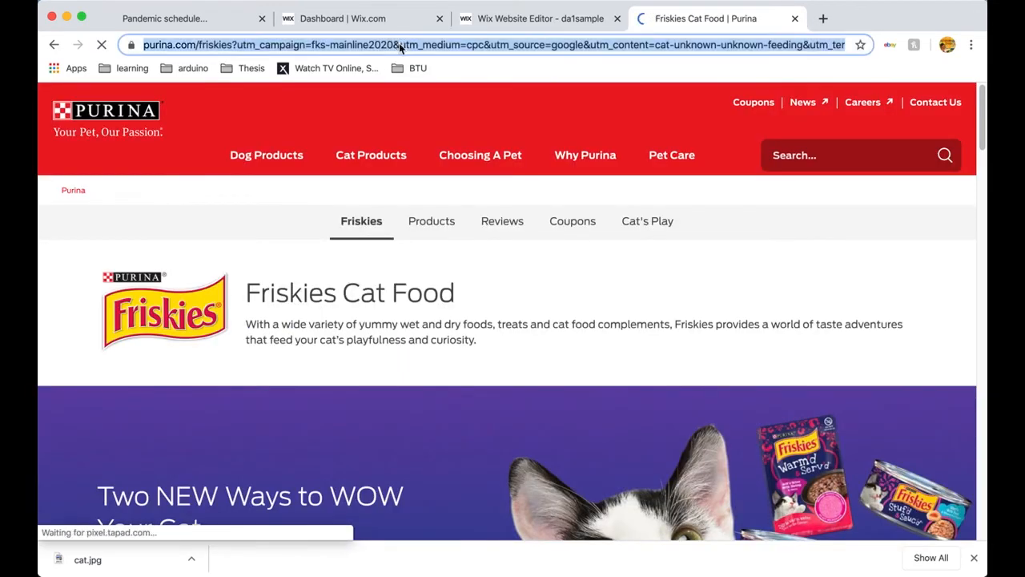
{"action": "right_click", "coordinate": [398, 44]}
{"action": "left_click", "coordinate": [453, 136]}
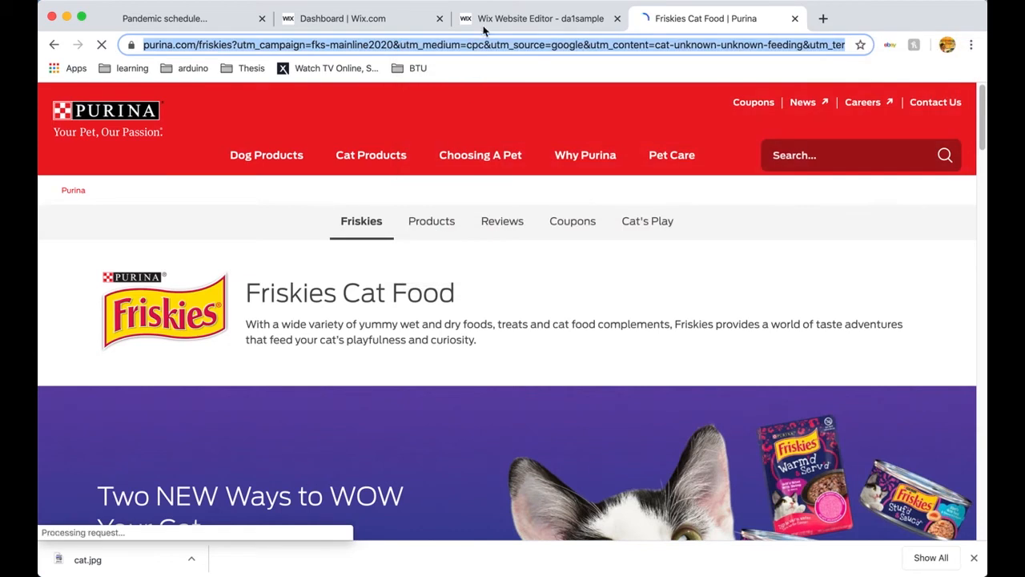
Back in the Wix editor, link the caption text to the copied Purina address in a new window and close the text settings
{"action": "left_click", "coordinate": [524, 20]}
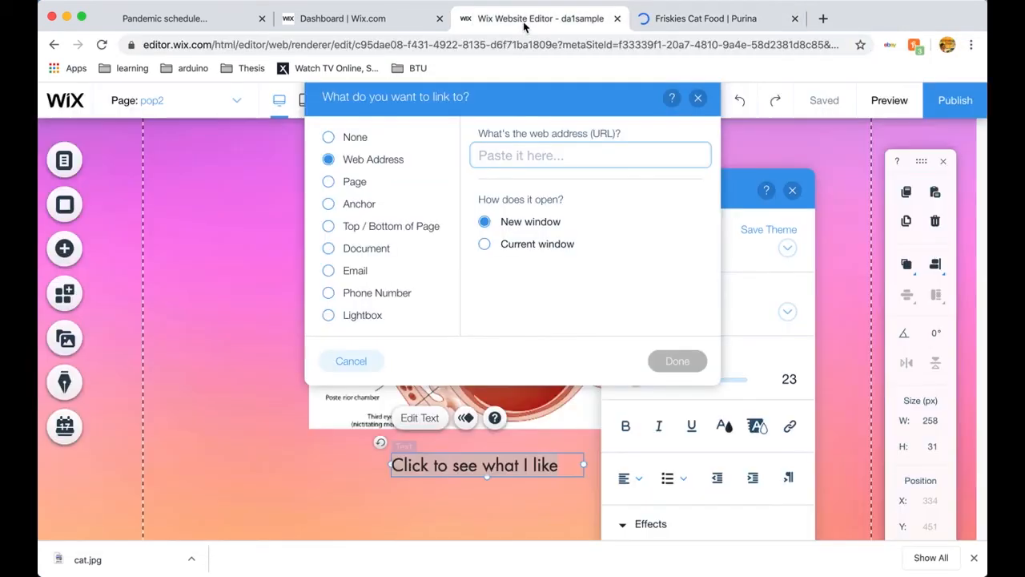
{"action": "right_click", "coordinate": [505, 157]}
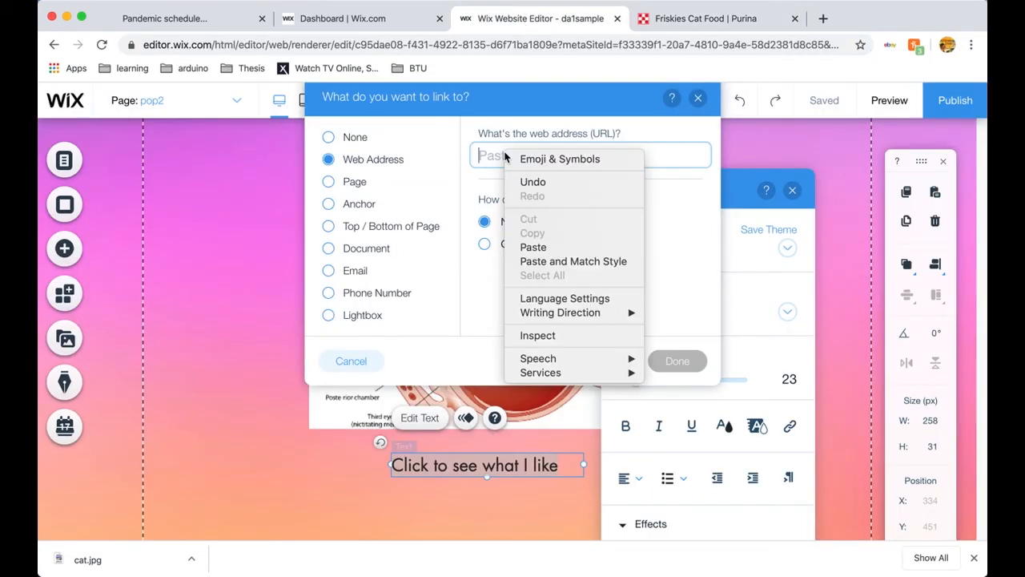
{"action": "left_click", "coordinate": [544, 261]}
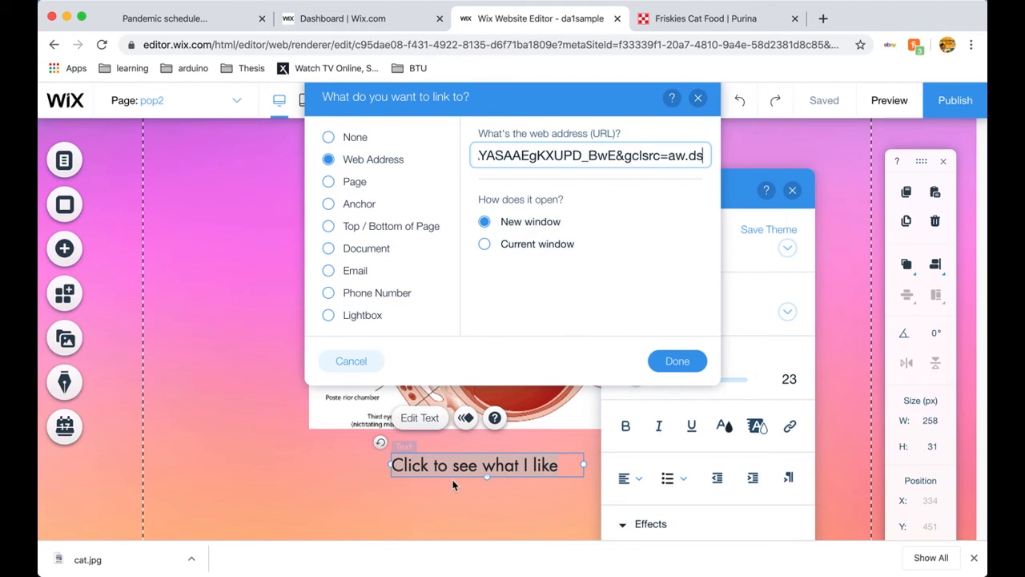
{"action": "left_click", "coordinate": [677, 361]}
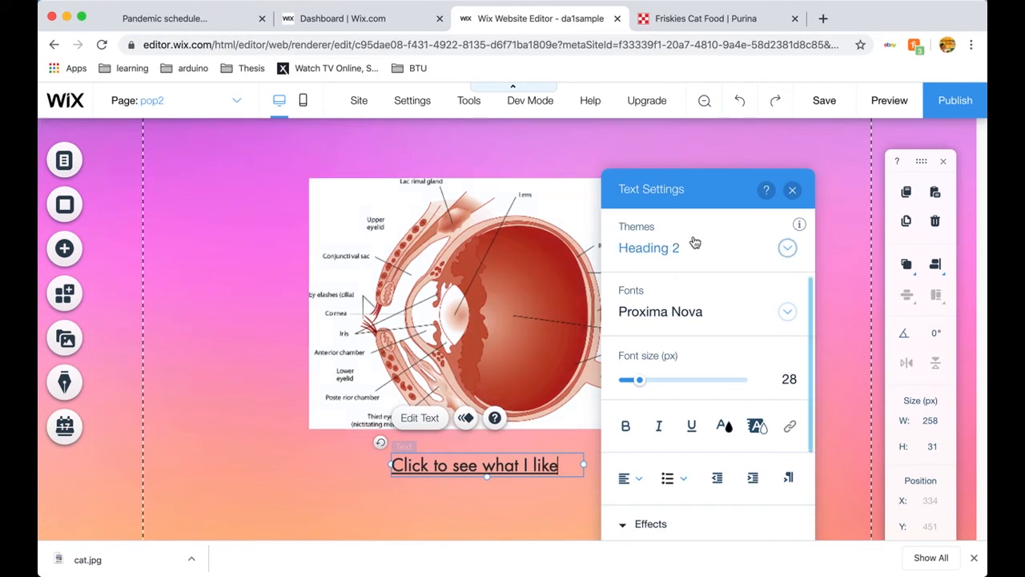
{"action": "left_click", "coordinate": [793, 192]}
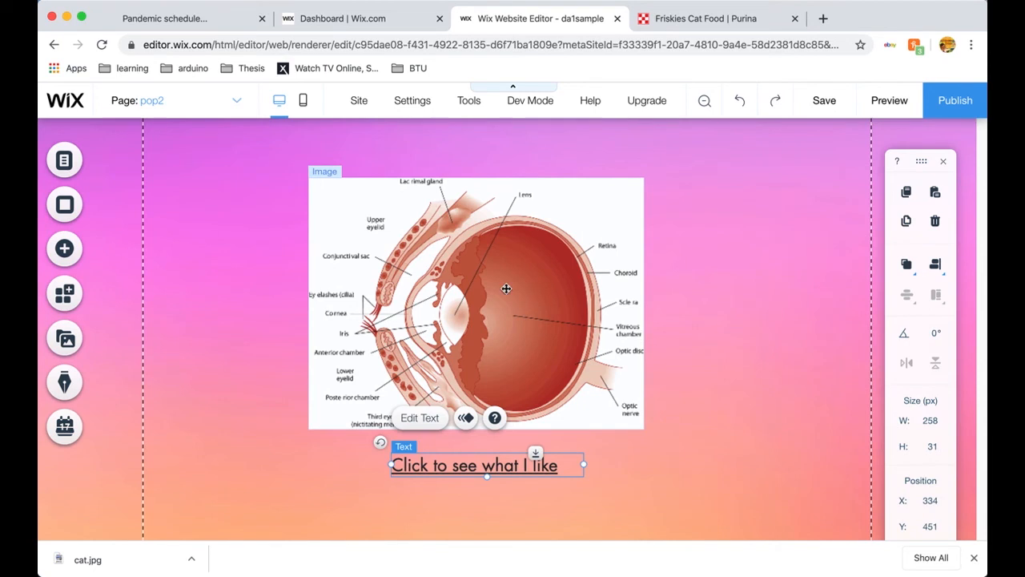
Add the circled red double-left-arrow vector art from the Arrows category and place it beside the eye diagram at about 58 × 57 px
{"action": "left_click", "coordinate": [70, 248]}
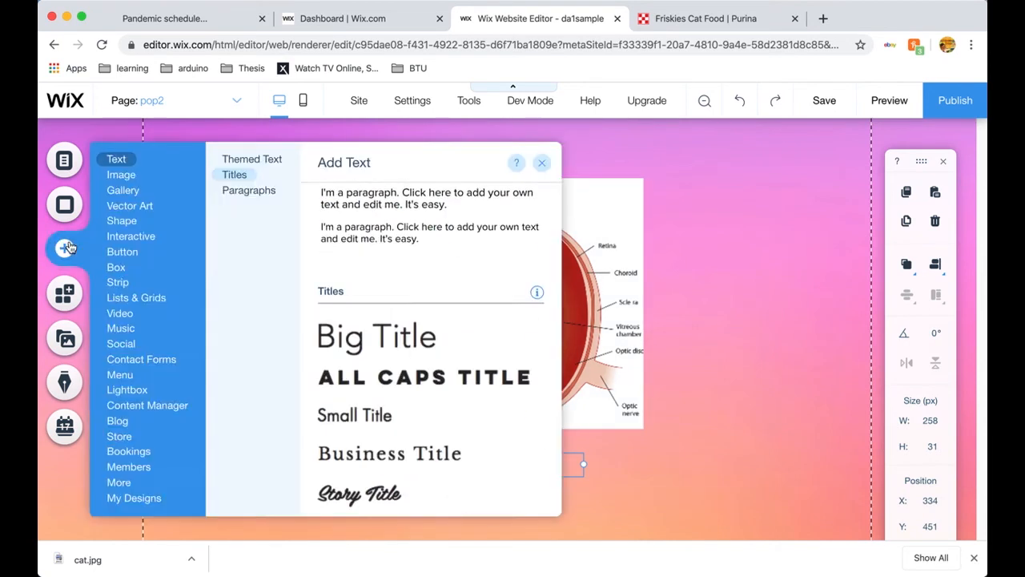
{"action": "mouse_move", "coordinate": [140, 206]}
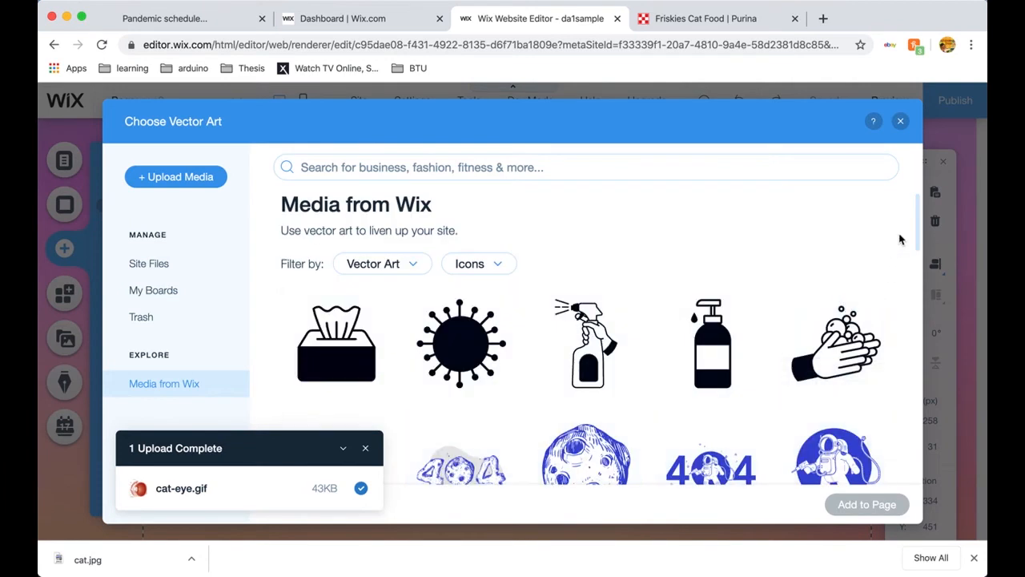
{"action": "left_click_drag", "start_coordinate": [917, 235], "coordinate": [913, 276]}
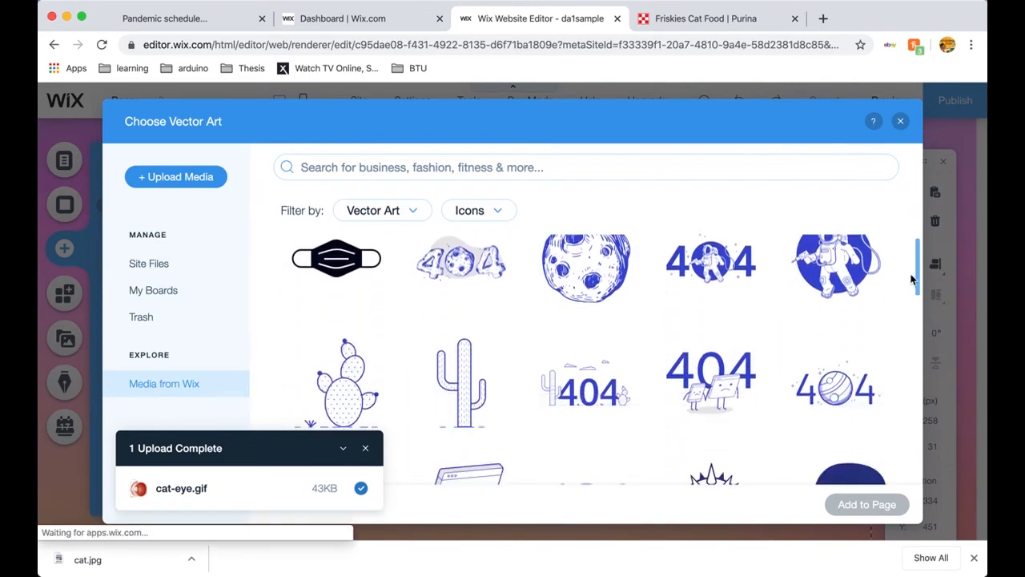
{"action": "left_click_drag", "start_coordinate": [912, 277], "coordinate": [914, 250]}
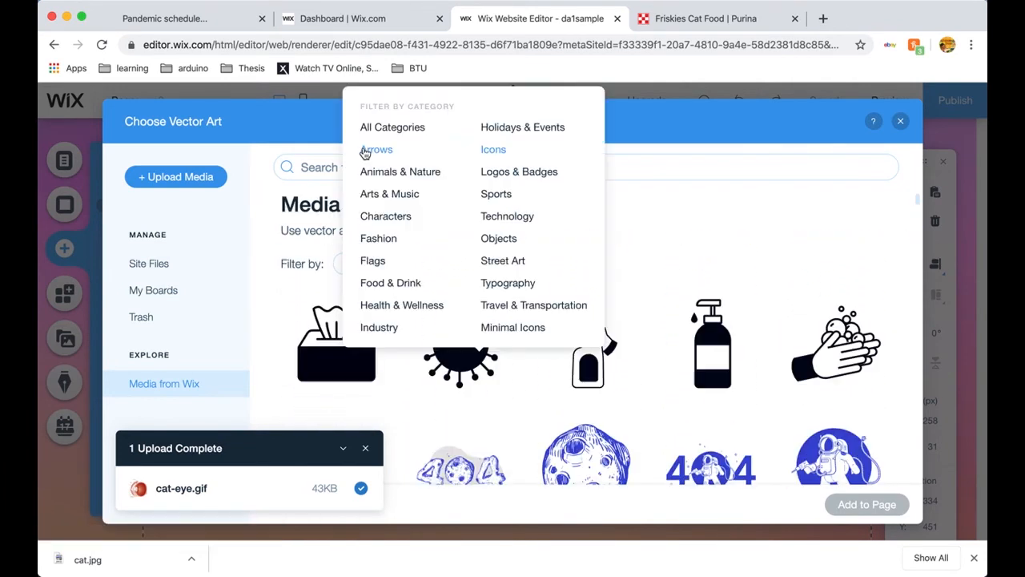
{"action": "left_click", "coordinate": [365, 152]}
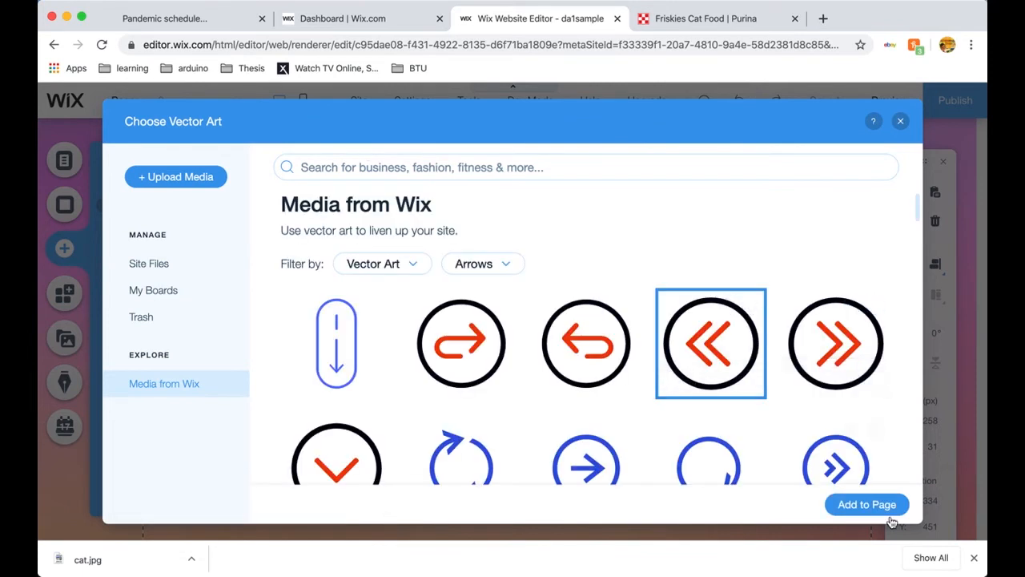
{"action": "left_click", "coordinate": [886, 507]}
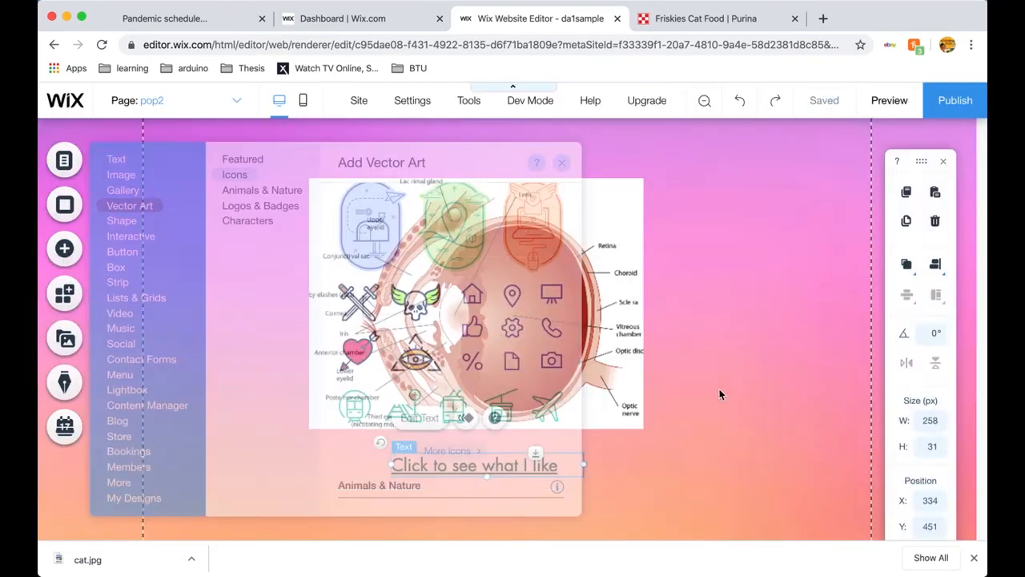
{"action": "left_click_drag", "start_coordinate": [537, 333], "coordinate": [264, 330]}
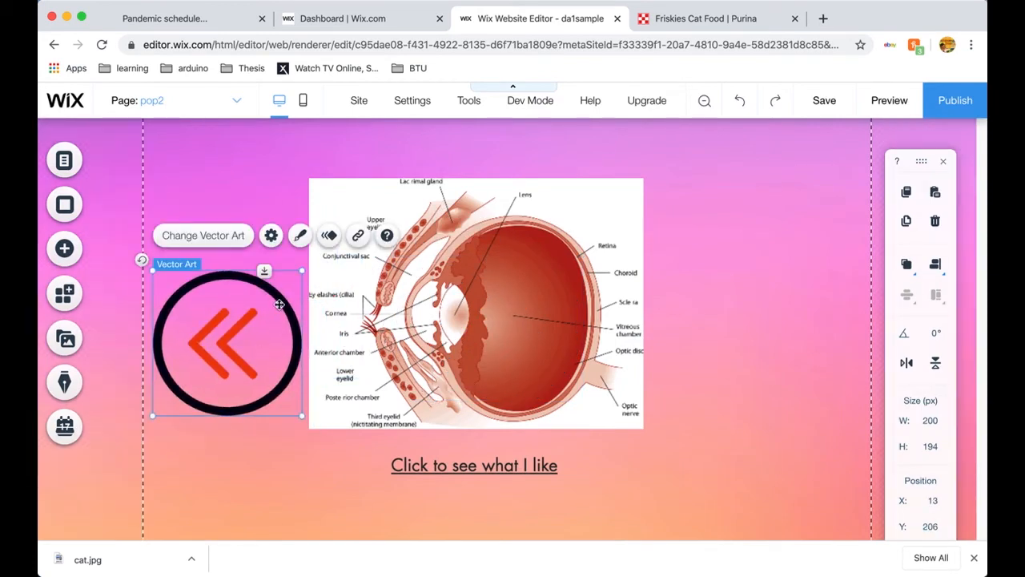
{"action": "left_click_drag", "start_coordinate": [301, 276], "coordinate": [198, 295]}
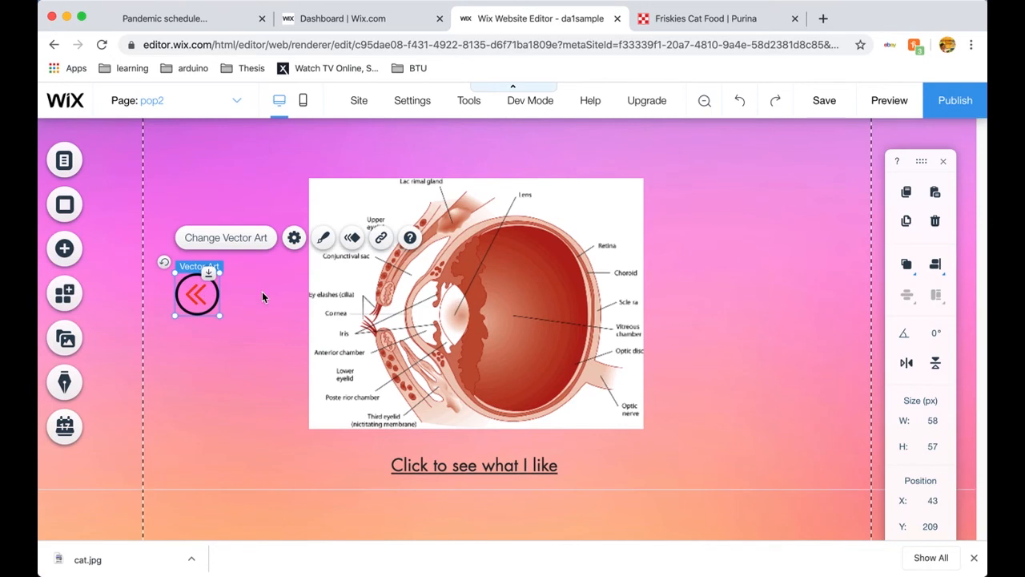
Link the arrow vector art to the FinalPopQuiz page, opening in the current window
{"action": "left_click", "coordinate": [381, 238]}
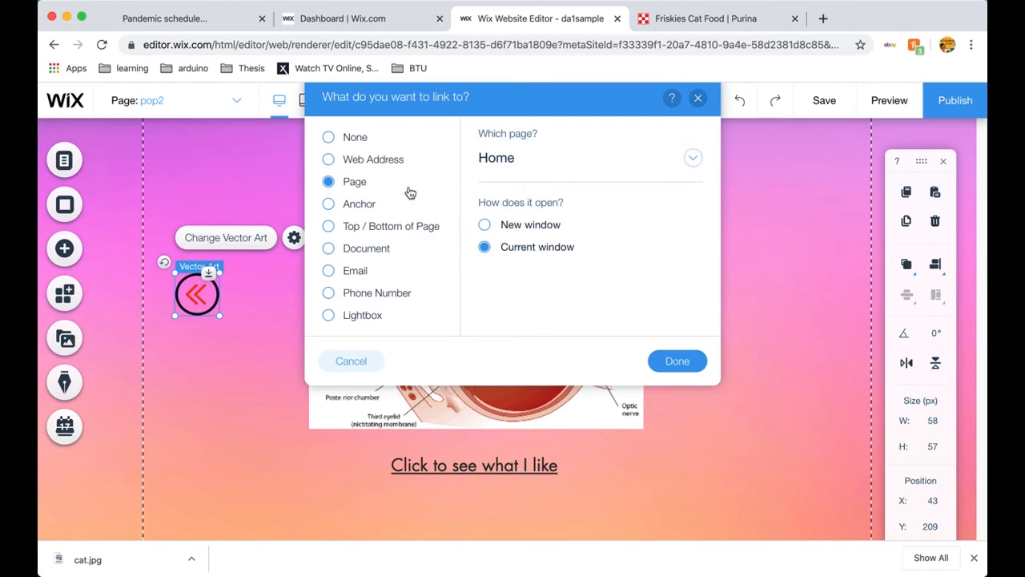
{"action": "left_click", "coordinate": [693, 159]}
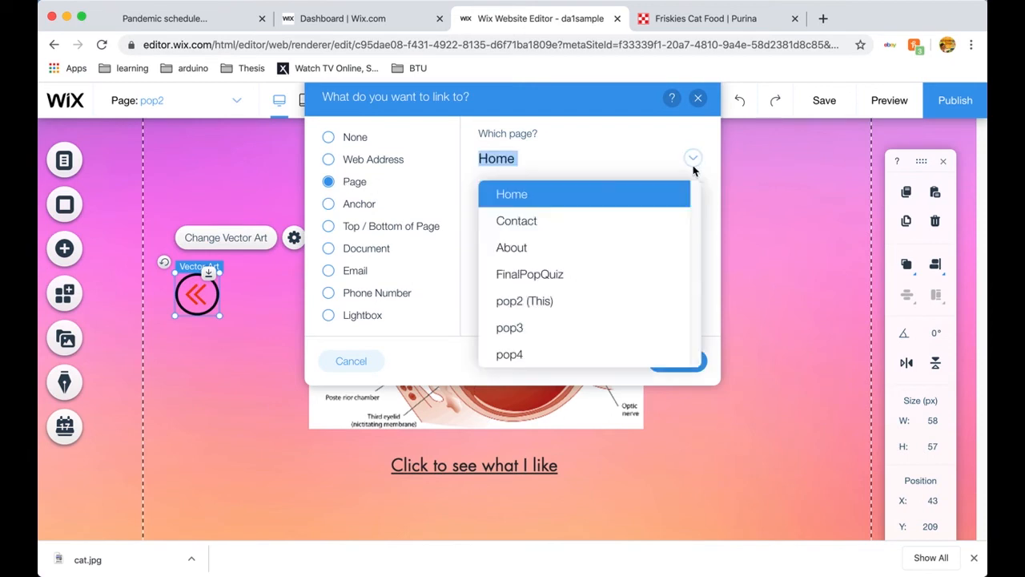
{"action": "left_click", "coordinate": [589, 280]}
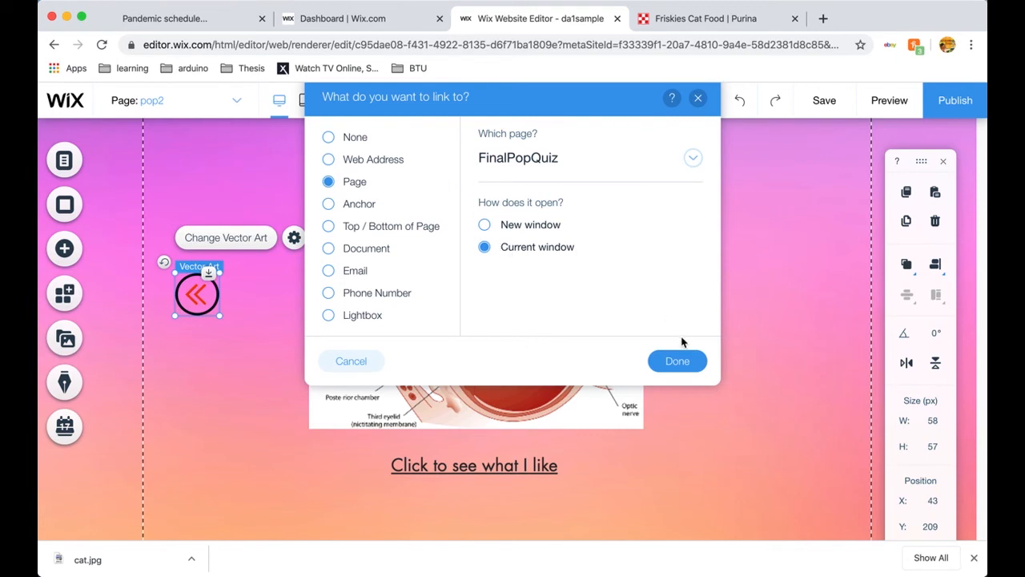
{"action": "left_click", "coordinate": [675, 361]}
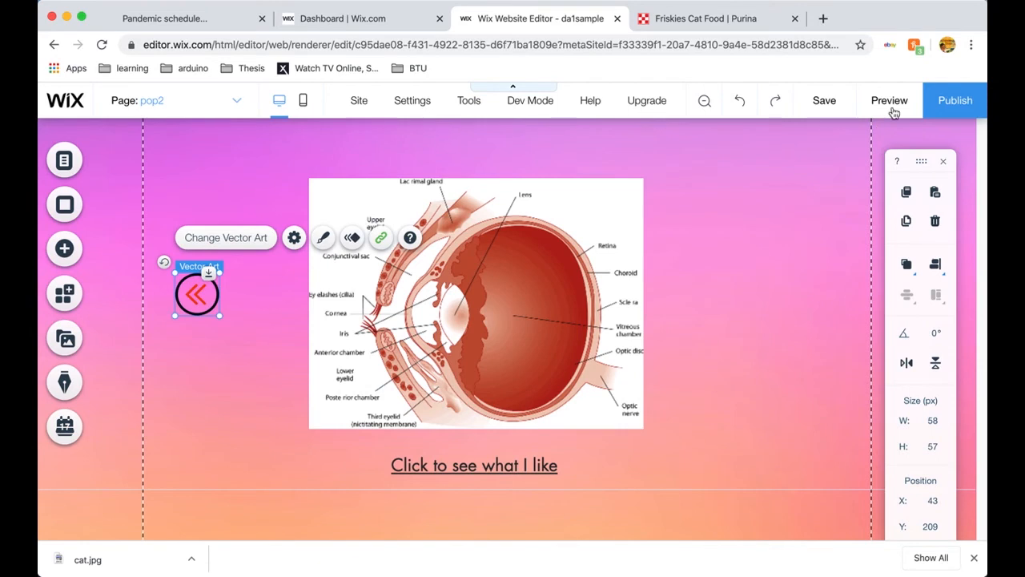
On the pop3 page, upload fishswim.gif from the computer and place it as an image at about X 234, Y 49
{"action": "left_click", "coordinate": [237, 103]}
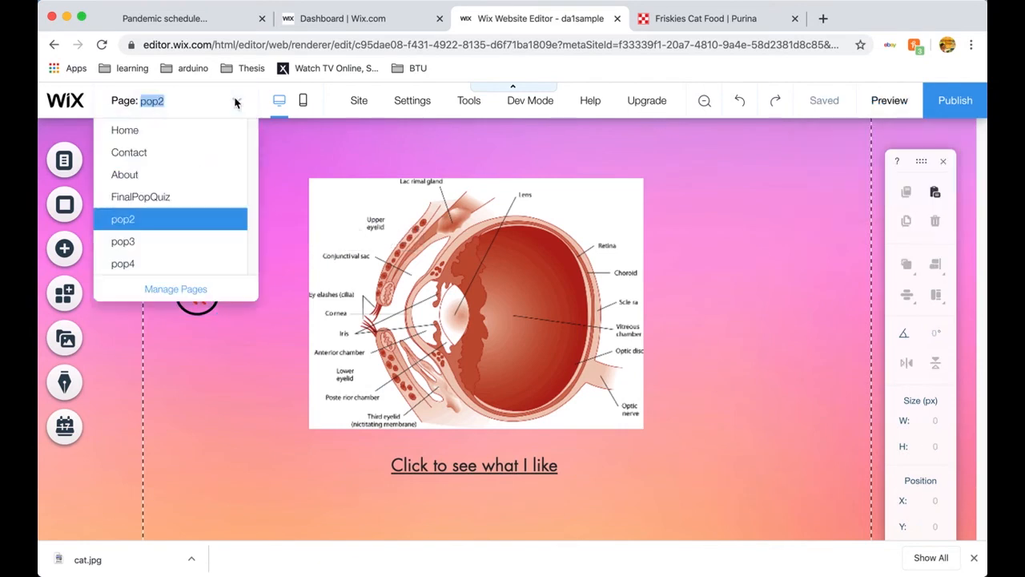
{"action": "left_click", "coordinate": [189, 243]}
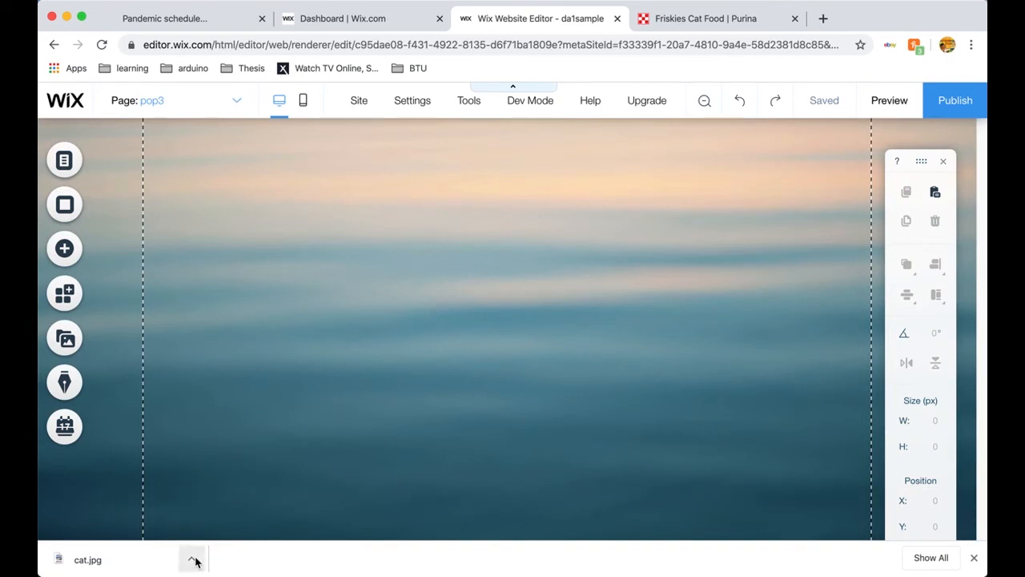
{"action": "left_click", "coordinate": [69, 244]}
{"action": "mouse_move", "coordinate": [133, 176]}
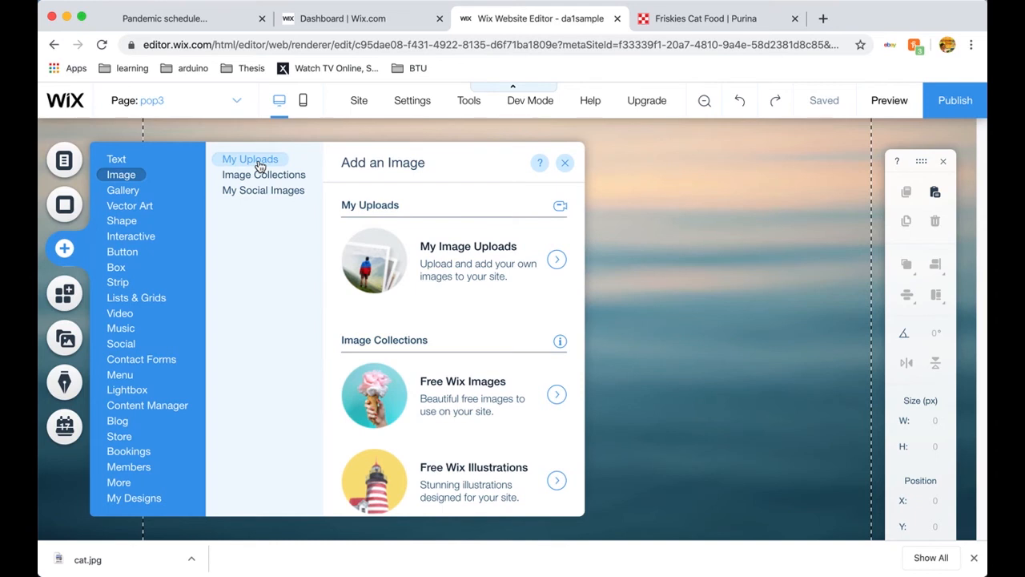
{"action": "left_click", "coordinate": [468, 260]}
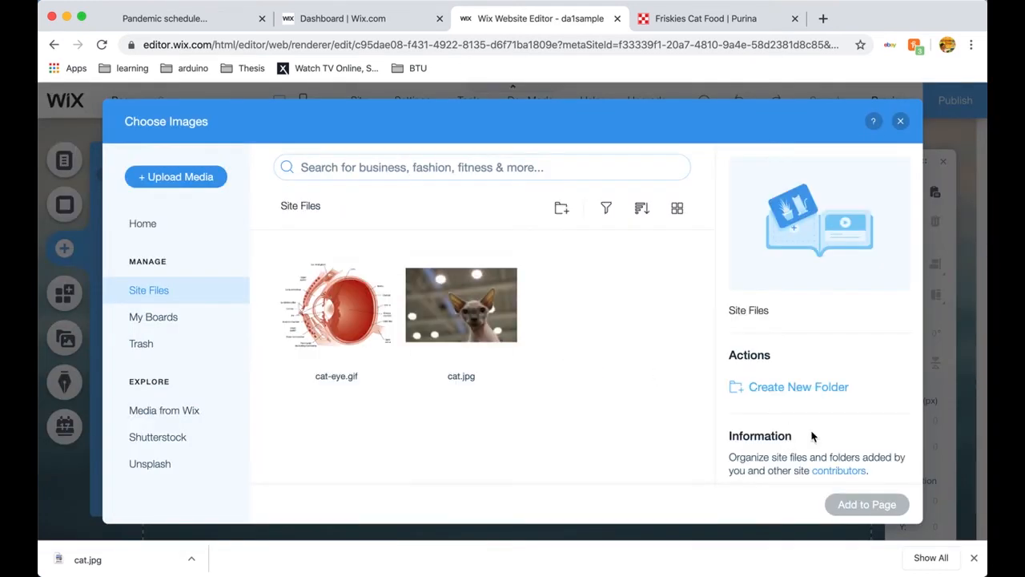
{"action": "left_click", "coordinate": [191, 182]}
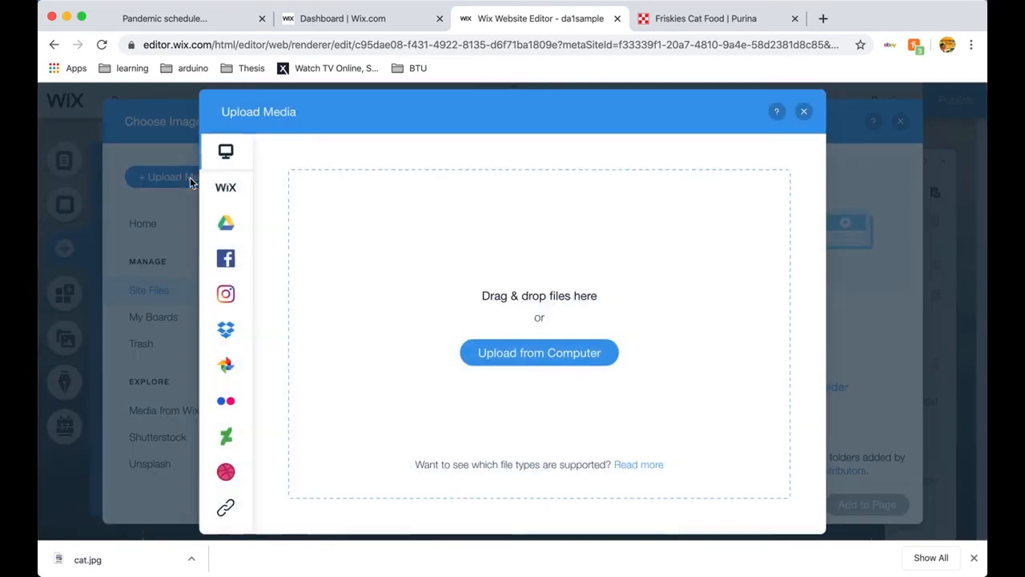
{"action": "left_click", "coordinate": [589, 354]}
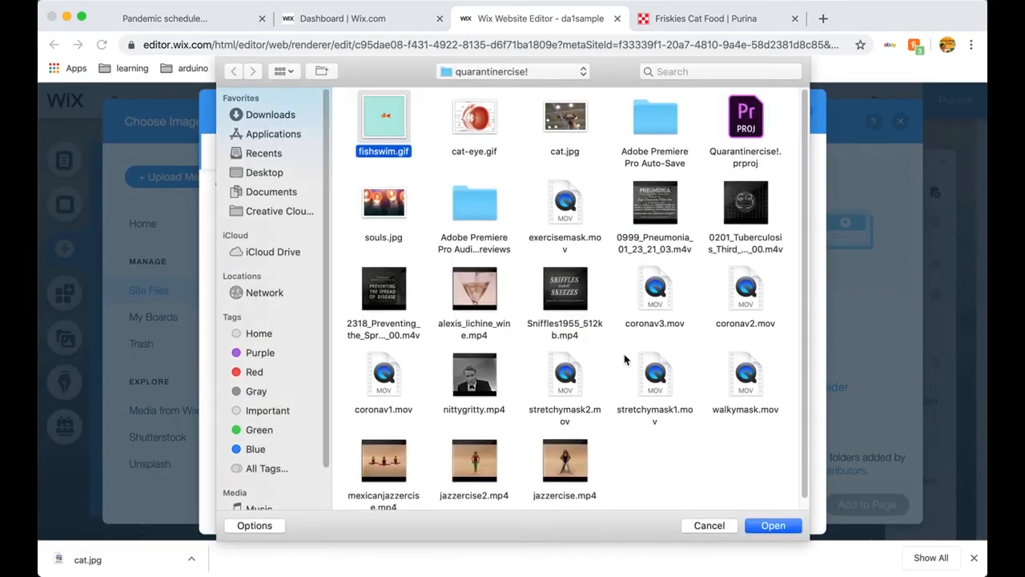
{"action": "left_click", "coordinate": [773, 526]}
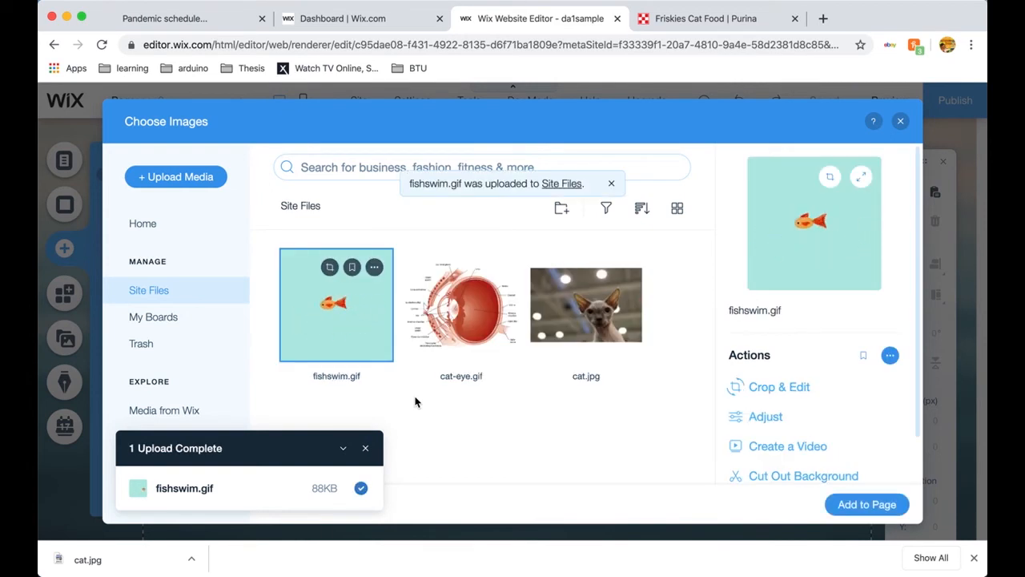
{"action": "left_click", "coordinate": [869, 503]}
{"action": "left_click_drag", "start_coordinate": [579, 355], "coordinate": [575, 367]}
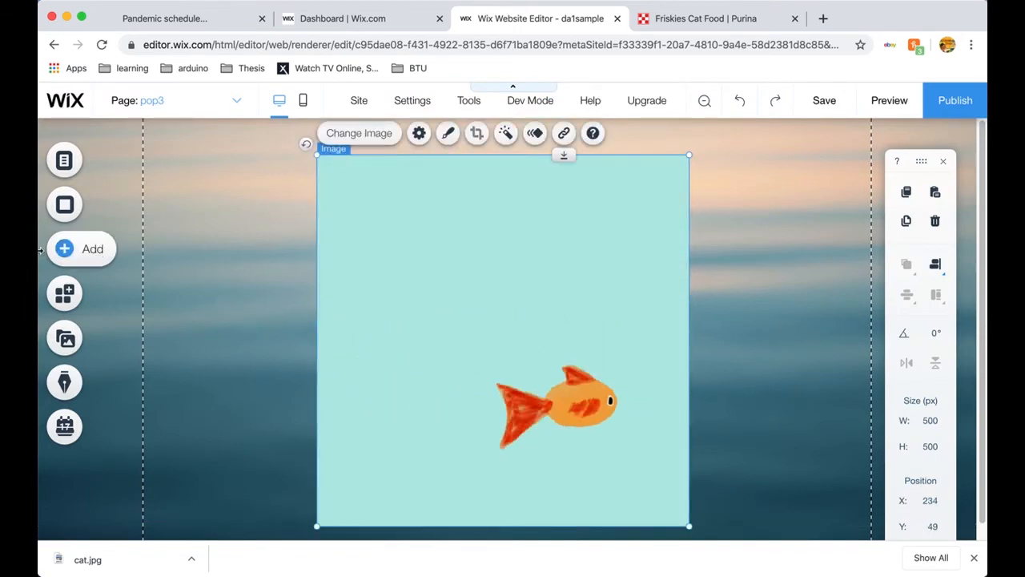
Add a blue circle basic shape and place it over the left part of the fish image at about X 264, Y 248
{"action": "left_click", "coordinate": [66, 250]}
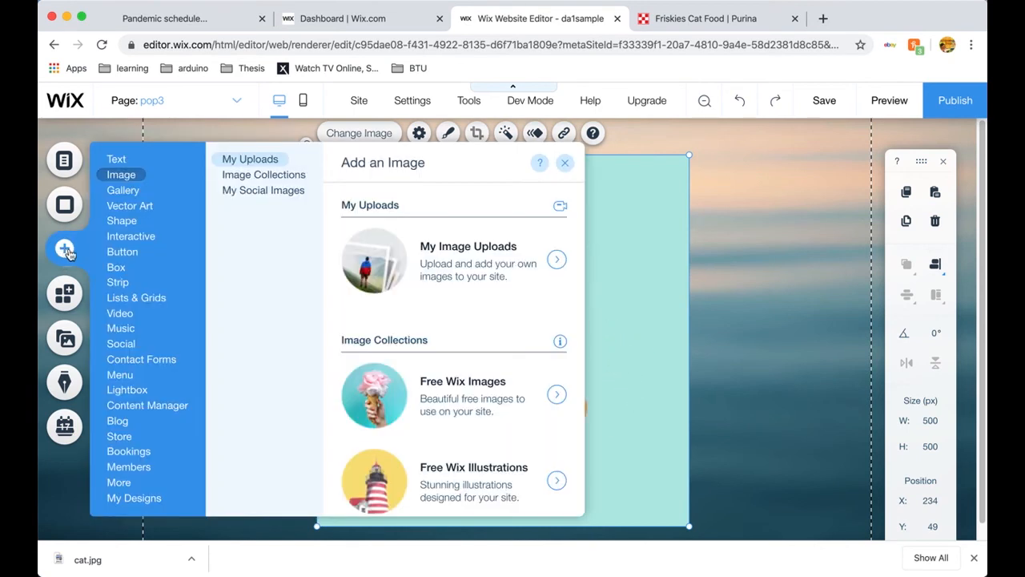
{"action": "mouse_move", "coordinate": [143, 226]}
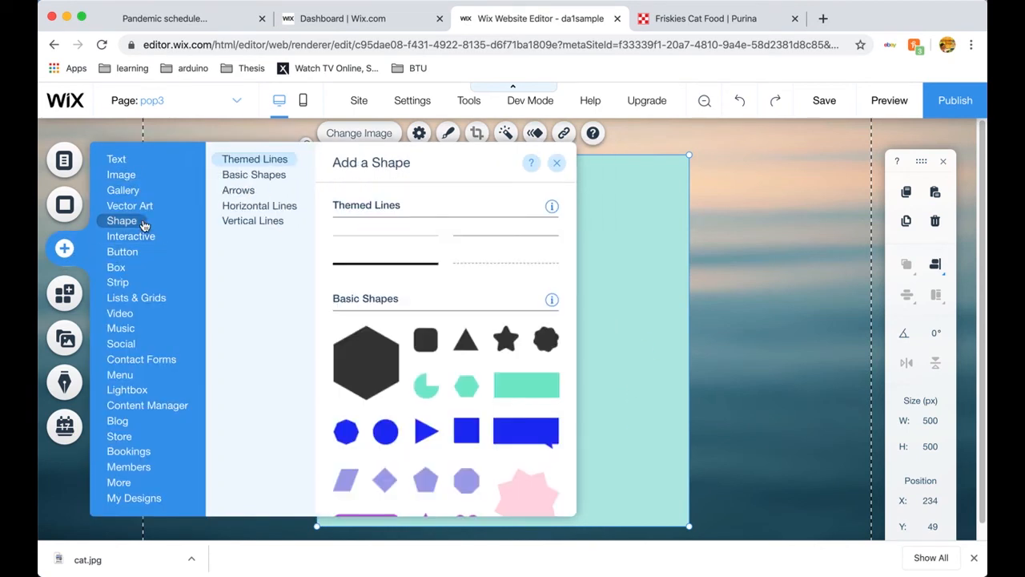
{"action": "left_click", "coordinate": [387, 431]}
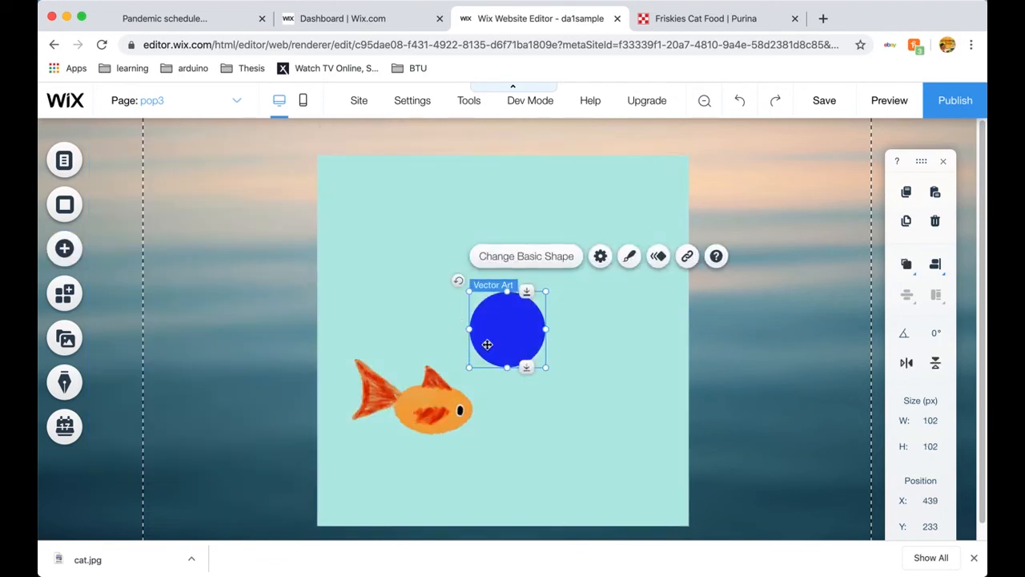
{"action": "left_click_drag", "start_coordinate": [512, 323], "coordinate": [397, 336]}
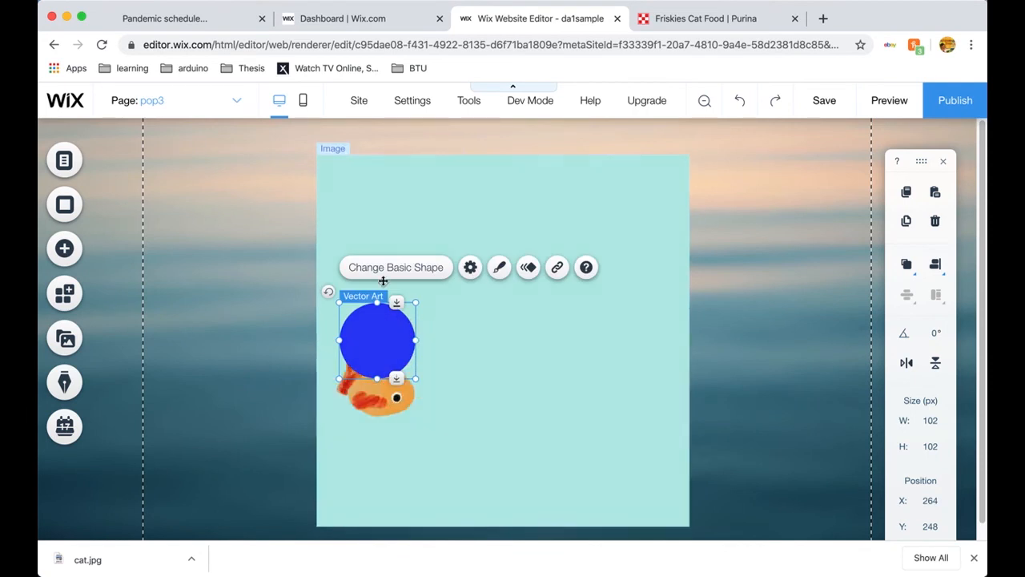
Link the blue circle to the pop4 page, opening in the current window
{"action": "left_click", "coordinate": [556, 268]}
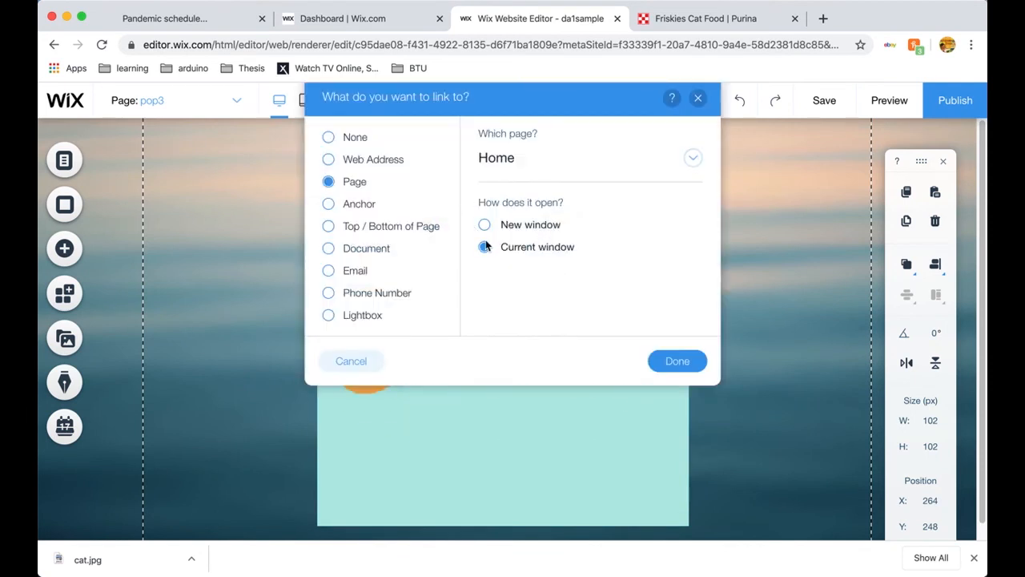
{"action": "left_click", "coordinate": [698, 160]}
{"action": "left_click", "coordinate": [568, 357]}
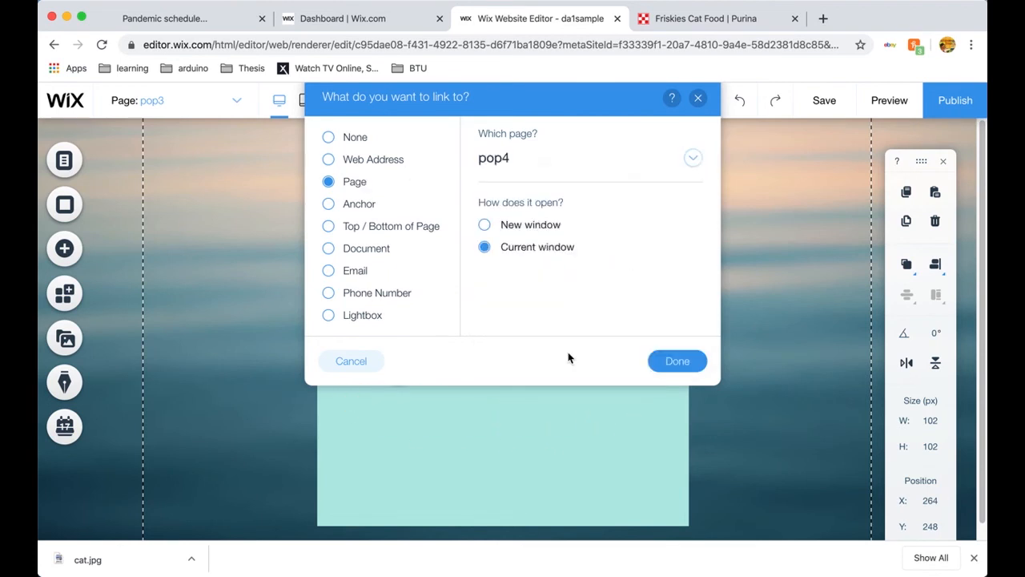
{"action": "left_click", "coordinate": [677, 360]}
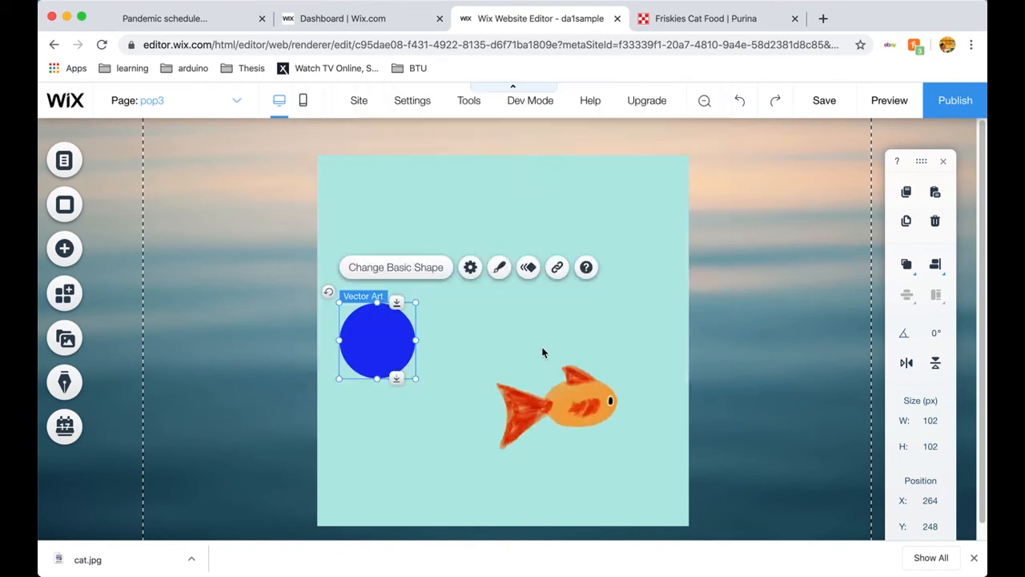
Make the linked circle invisible by setting its fill opacity to 0%, and close the shape design settings
{"action": "left_click", "coordinate": [472, 268]}
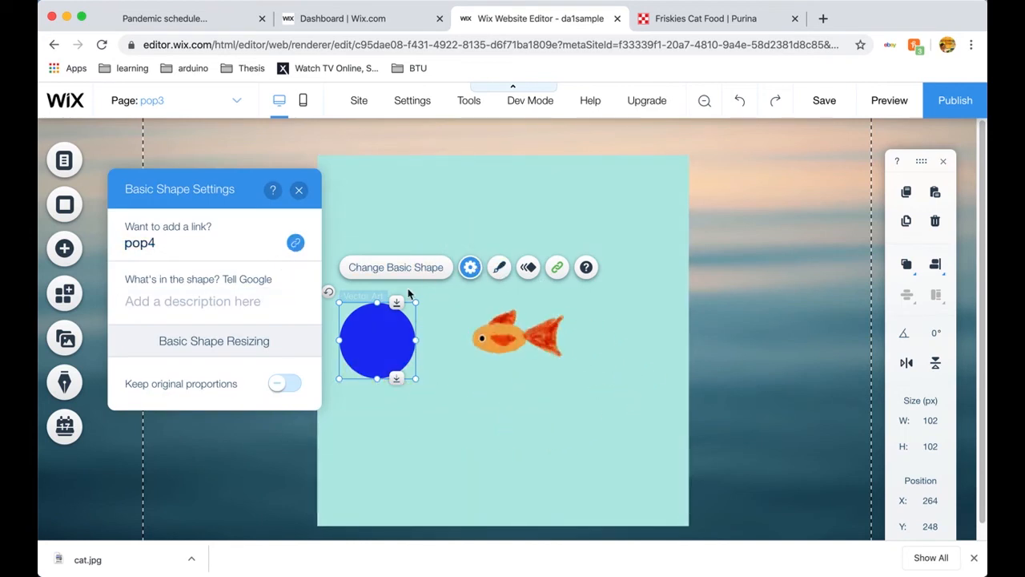
{"action": "left_click", "coordinate": [499, 266]}
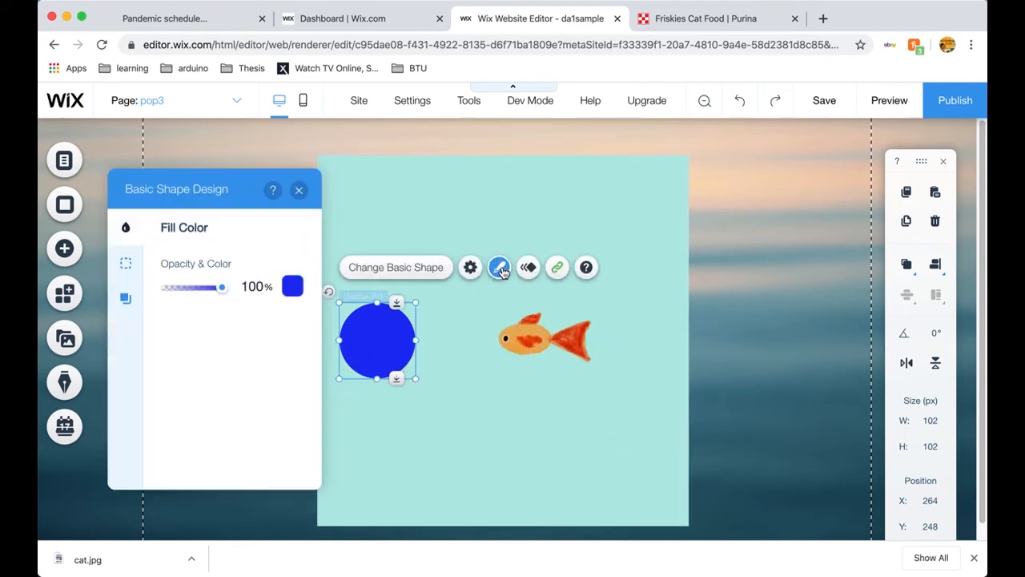
{"action": "left_click_drag", "start_coordinate": [221, 286], "coordinate": [112, 284]}
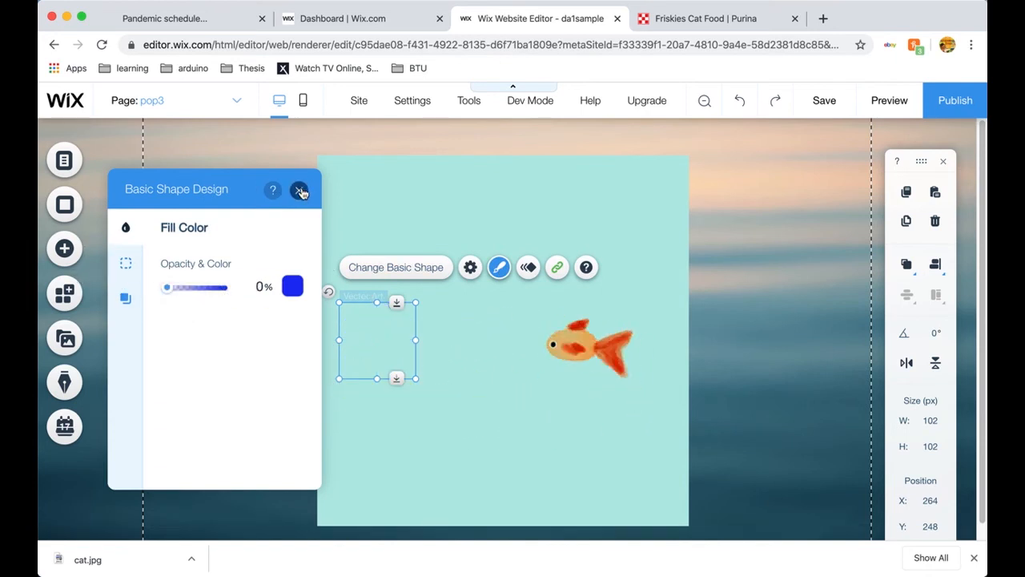
{"action": "left_click", "coordinate": [299, 189]}
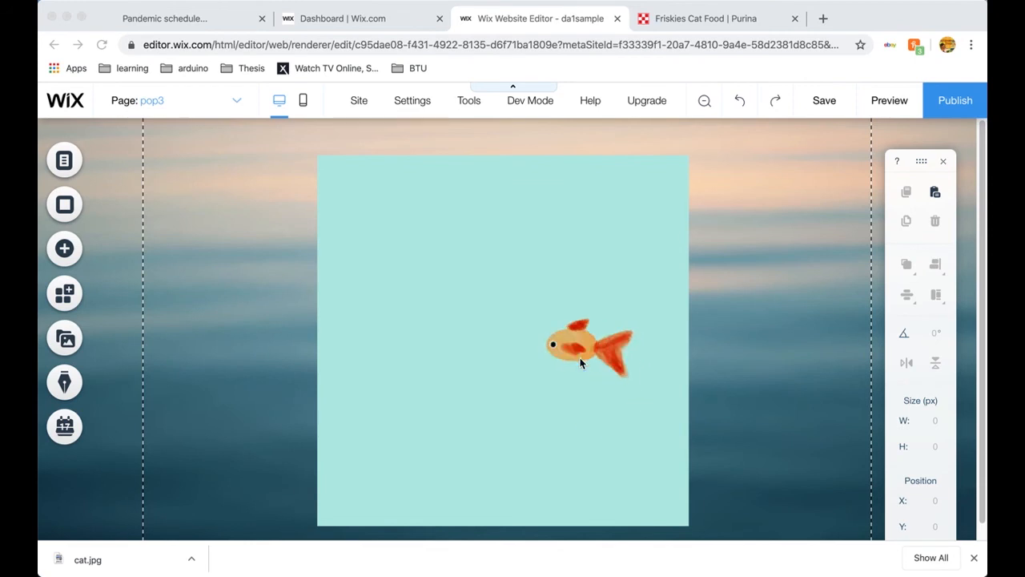
Add a second blue circle over the right part of the fish image at about X 607, Y 247, with 0% fill opacity
{"action": "left_click", "coordinate": [68, 247]}
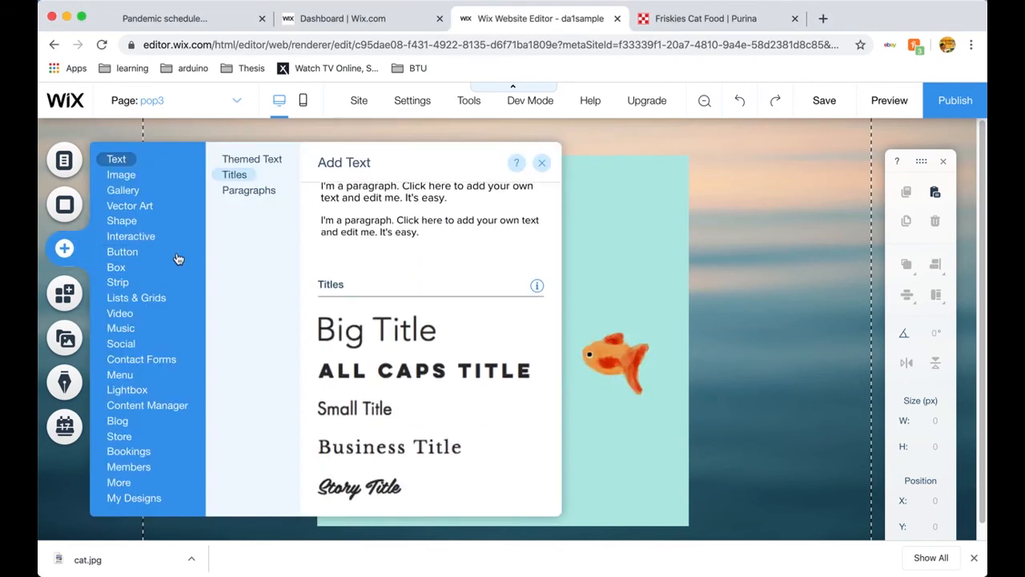
{"action": "left_click", "coordinate": [122, 221]}
{"action": "left_click_drag", "start_coordinate": [383, 428], "coordinate": [625, 321]}
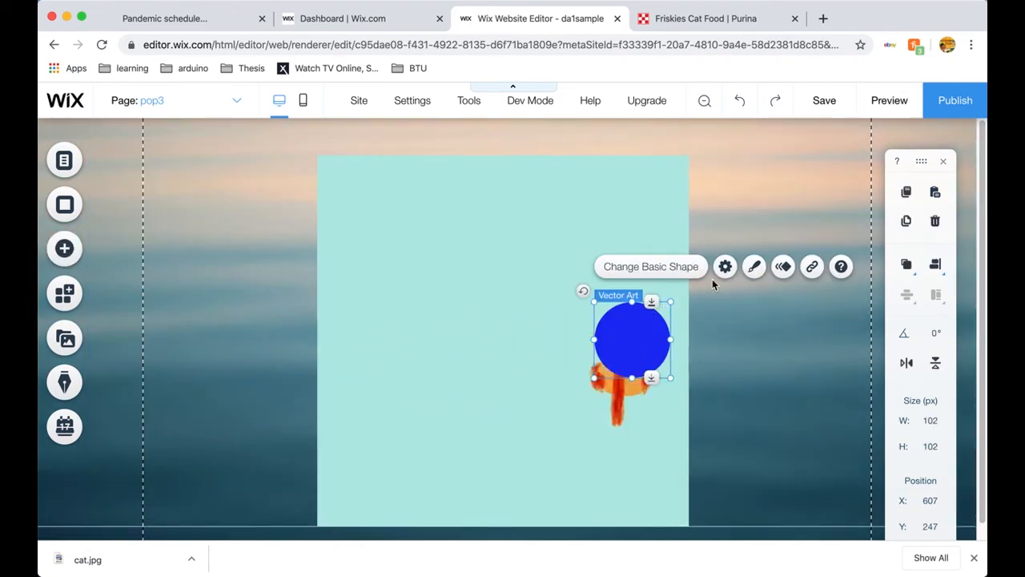
{"action": "left_click", "coordinate": [750, 267]}
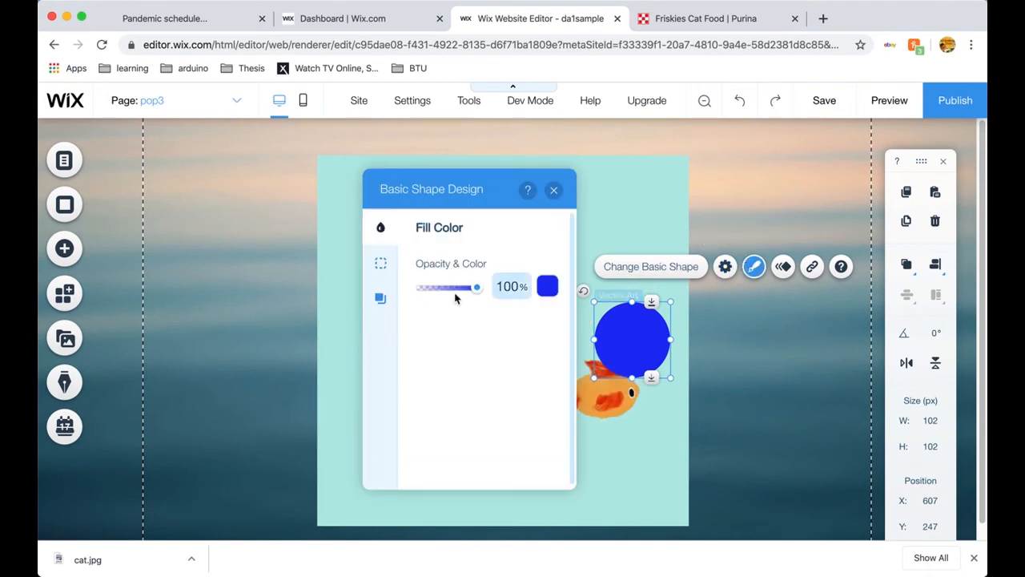
{"action": "left_click_drag", "start_coordinate": [476, 290], "coordinate": [362, 286]}
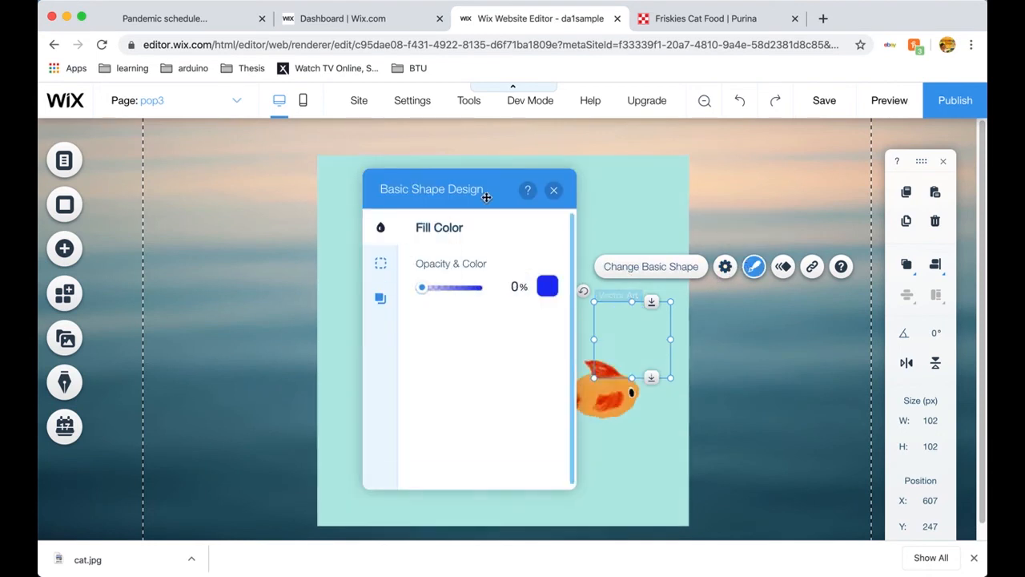
Link the second invisible circle over the fish image to the pop2 page, opening in the current window
{"action": "left_click", "coordinate": [554, 191]}
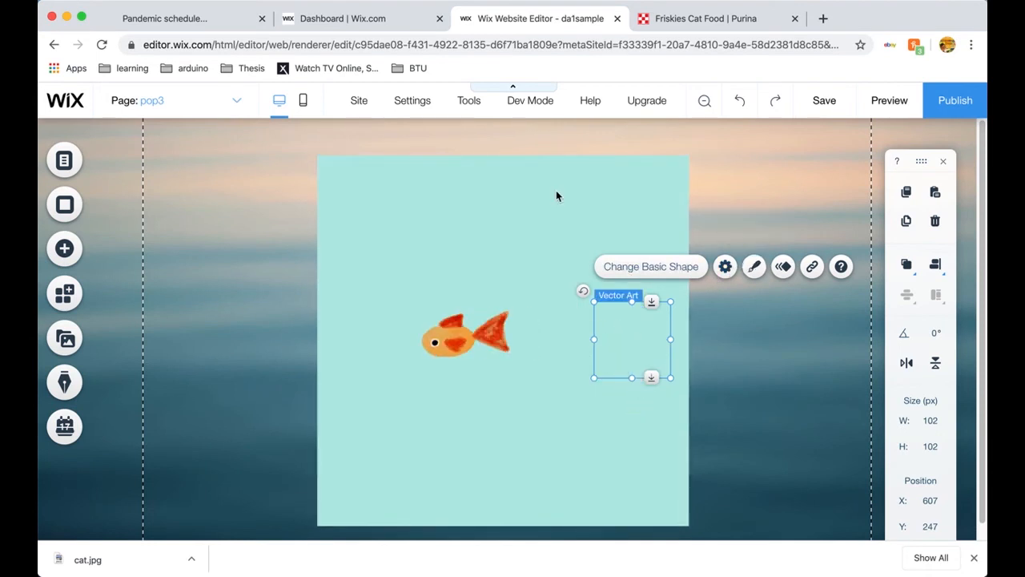
{"action": "left_click", "coordinate": [811, 266]}
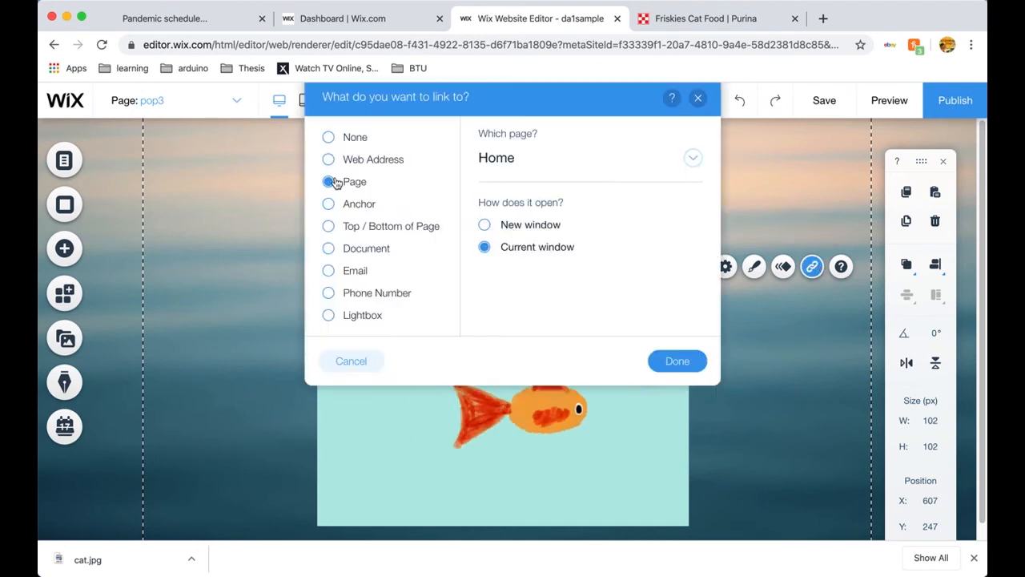
{"action": "left_click", "coordinate": [693, 159]}
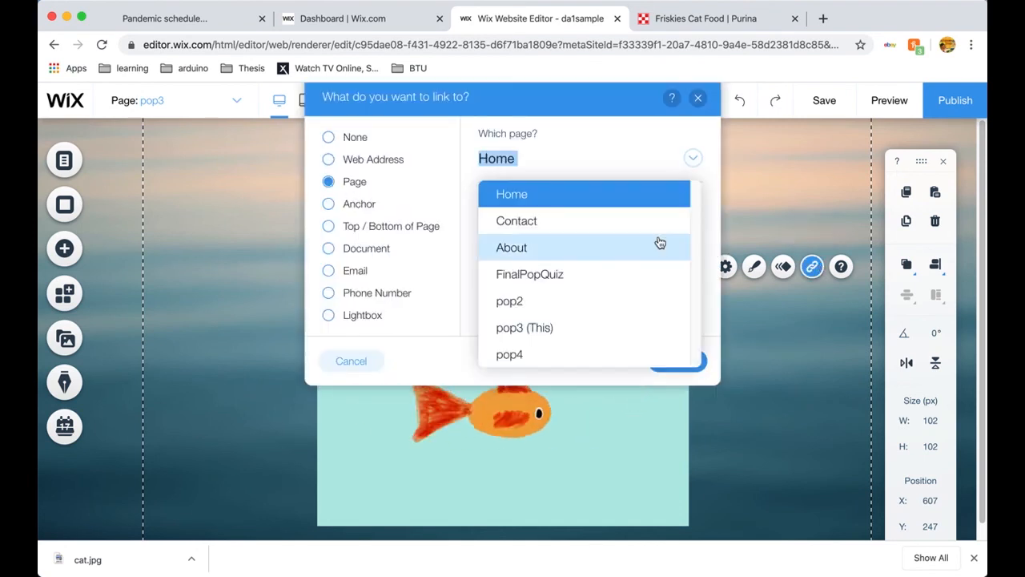
{"action": "left_click", "coordinate": [618, 300]}
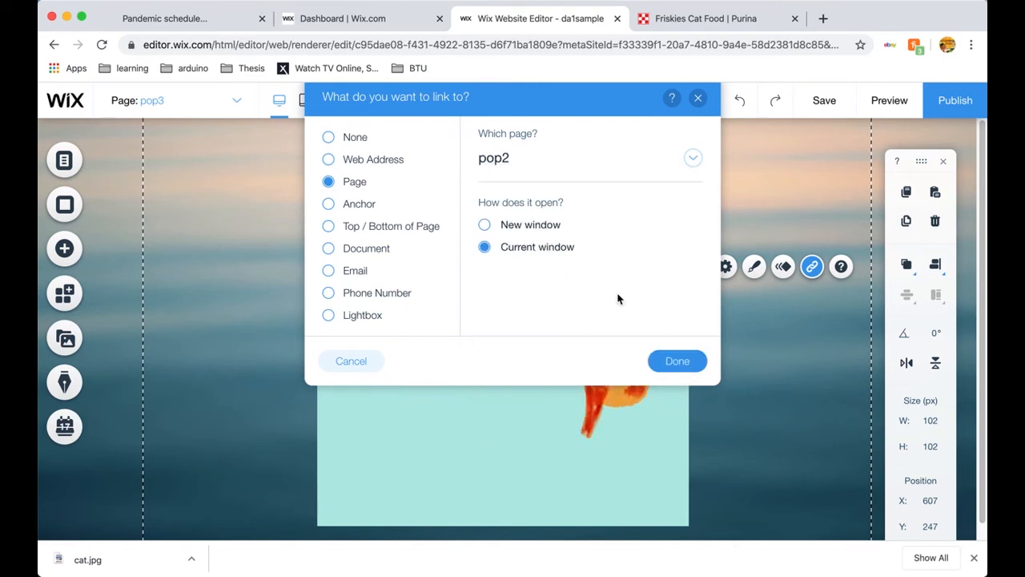
{"action": "left_click", "coordinate": [679, 362]}
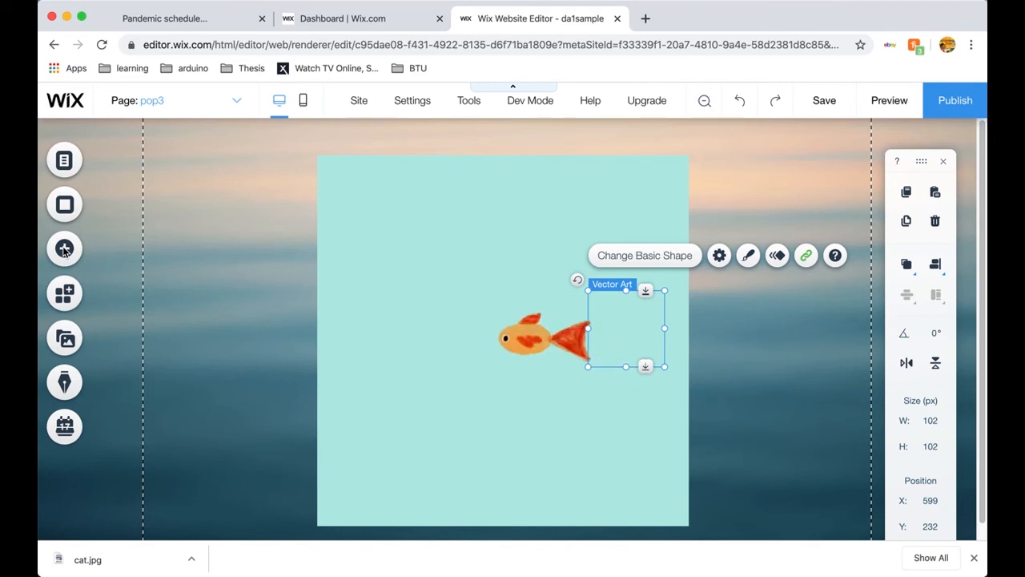
Add the house icon from the vector art collection and place it beside the fish image at about X 74, Y 216
{"action": "left_click", "coordinate": [81, 253]}
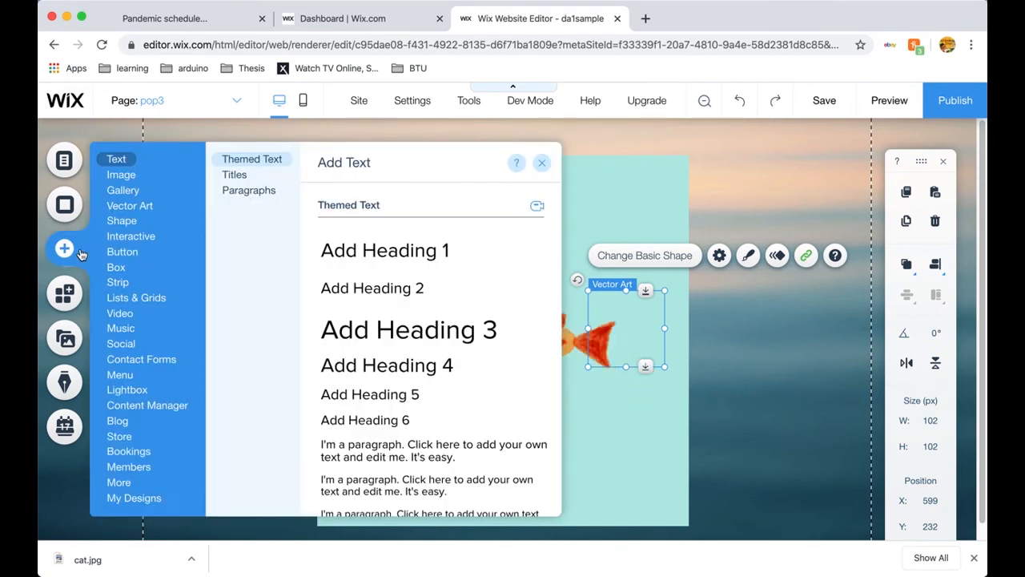
{"action": "mouse_move", "coordinate": [132, 211]}
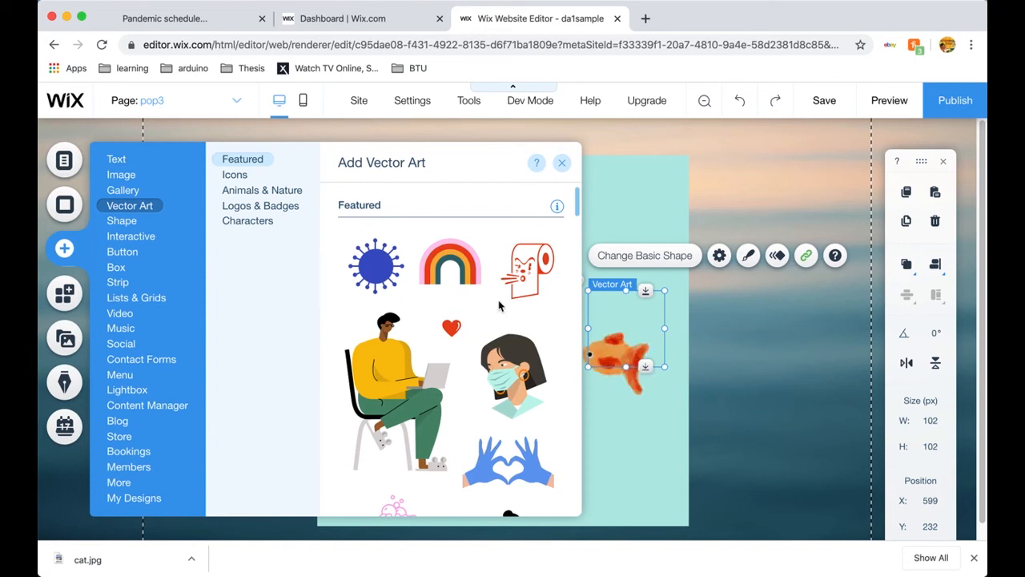
{"action": "left_click", "coordinate": [261, 188]}
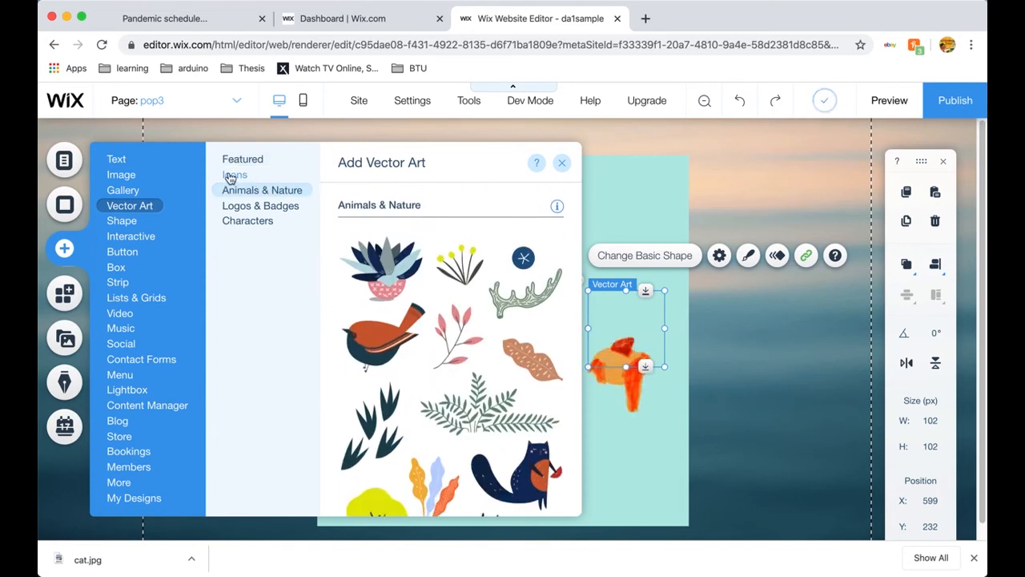
{"action": "left_click", "coordinate": [229, 174]}
{"action": "left_click", "coordinate": [419, 261]}
{"action": "left_click_drag", "start_coordinate": [502, 334], "coordinate": [236, 318]}
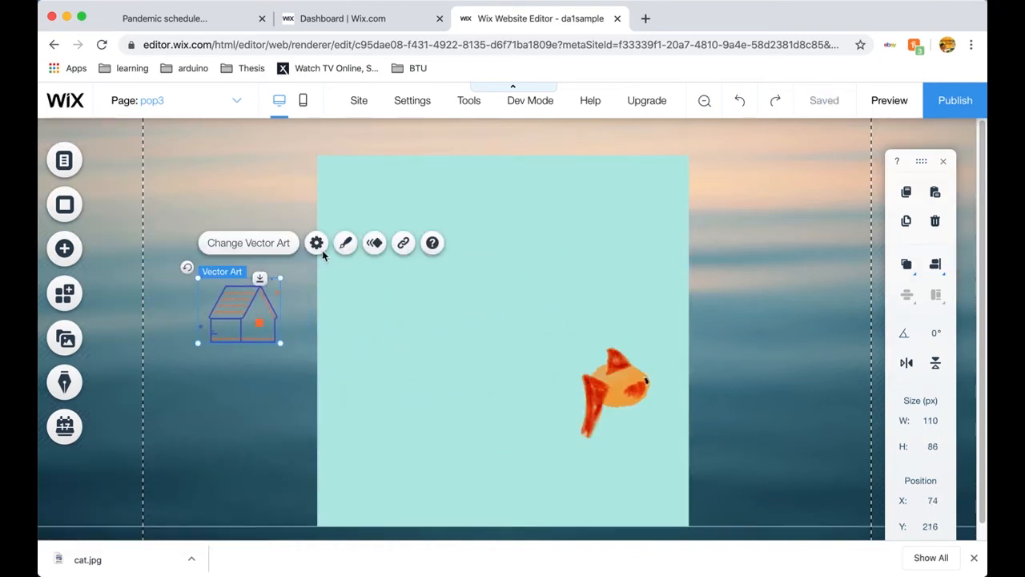
Link the house icon to the FinalPopQuiz page, opening in the current window
{"action": "left_click", "coordinate": [403, 243]}
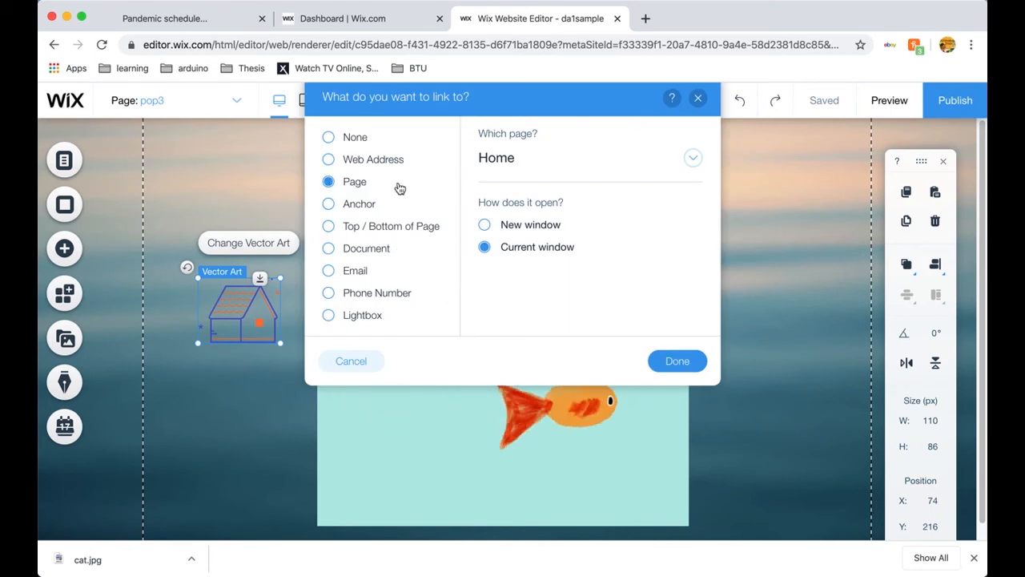
{"action": "left_click", "coordinate": [692, 160]}
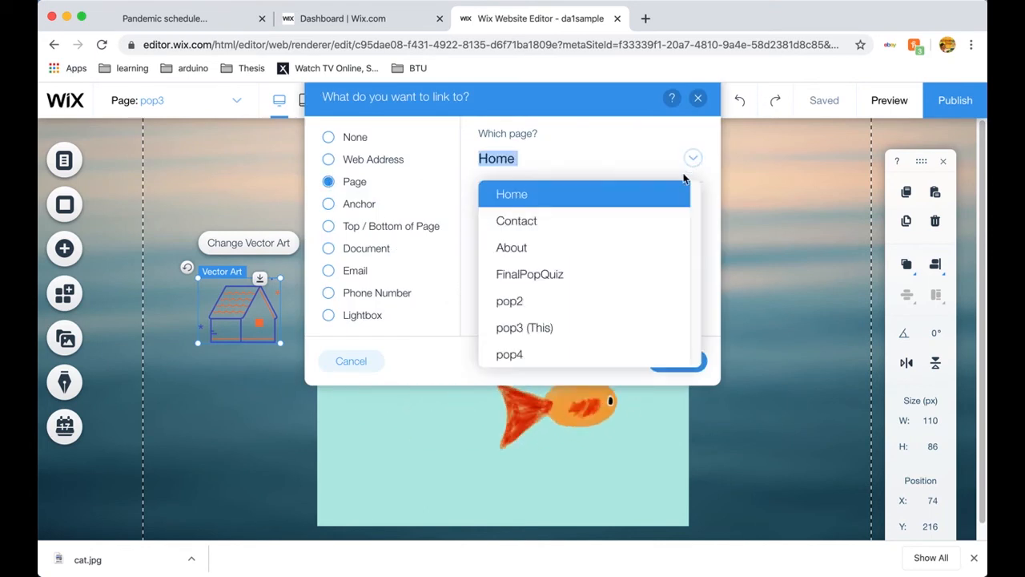
{"action": "left_click", "coordinate": [594, 276]}
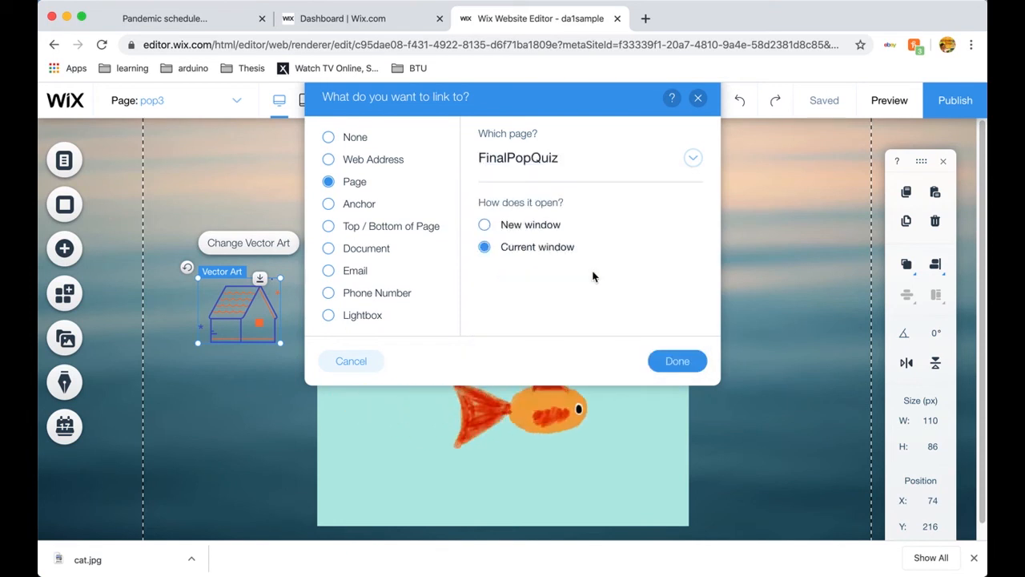
{"action": "left_click", "coordinate": [673, 364]}
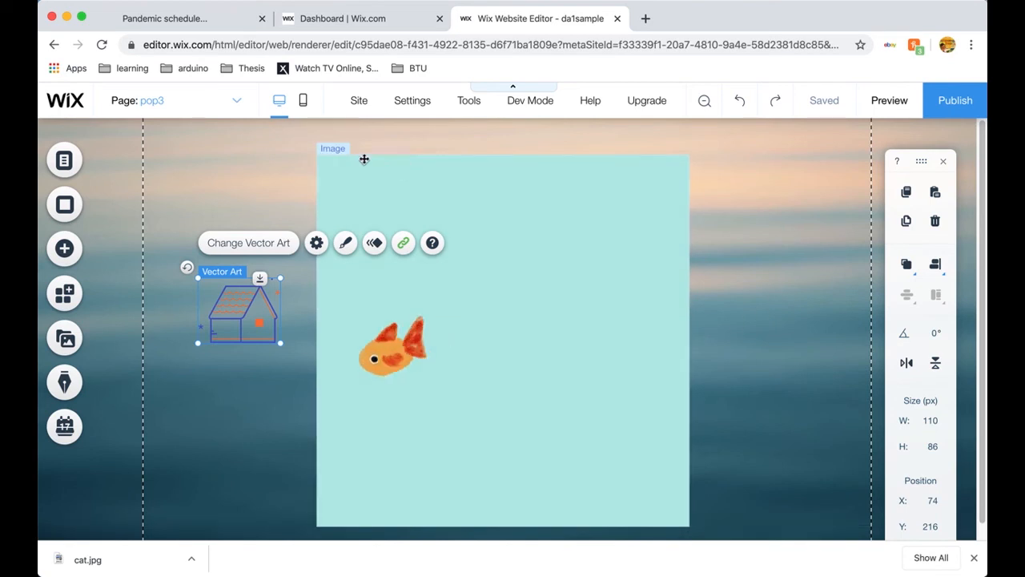
Switch to the pop4 page and add the blue virus figure from the featured vector art
{"action": "left_click", "coordinate": [245, 104]}
{"action": "left_click", "coordinate": [186, 262]}
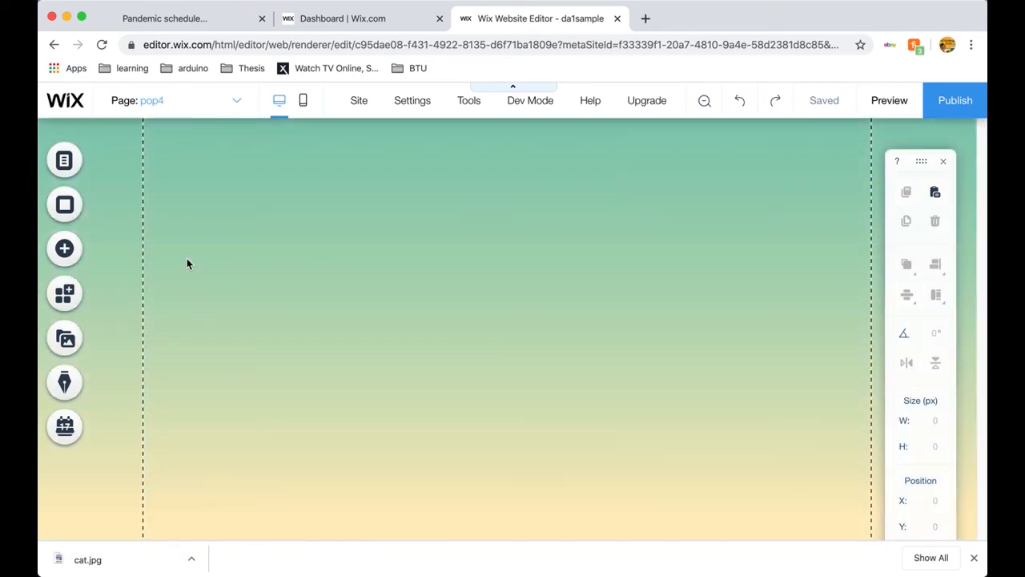
{"action": "left_click", "coordinate": [66, 250]}
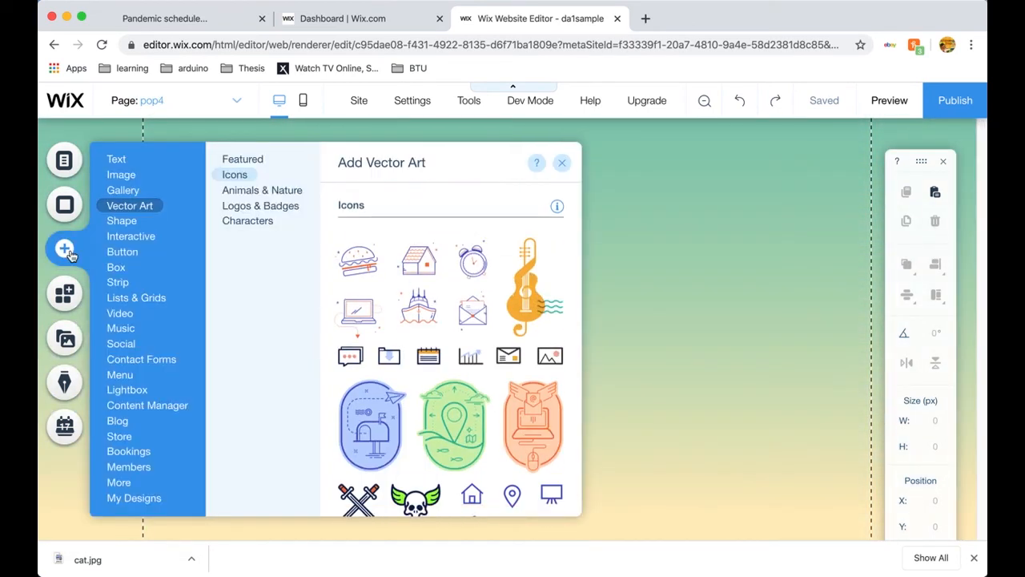
{"action": "left_click", "coordinate": [246, 165]}
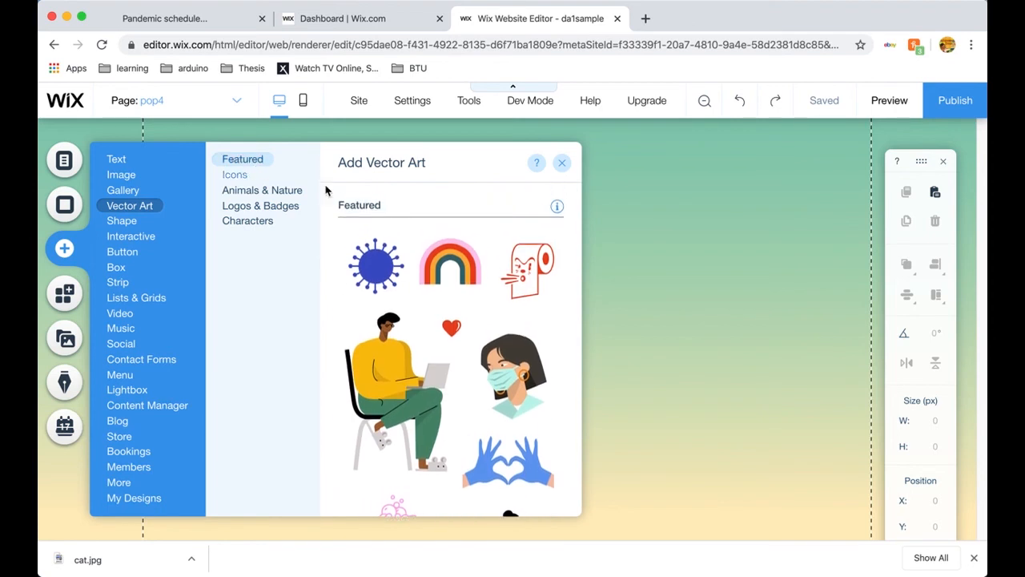
{"action": "left_click", "coordinate": [381, 265]}
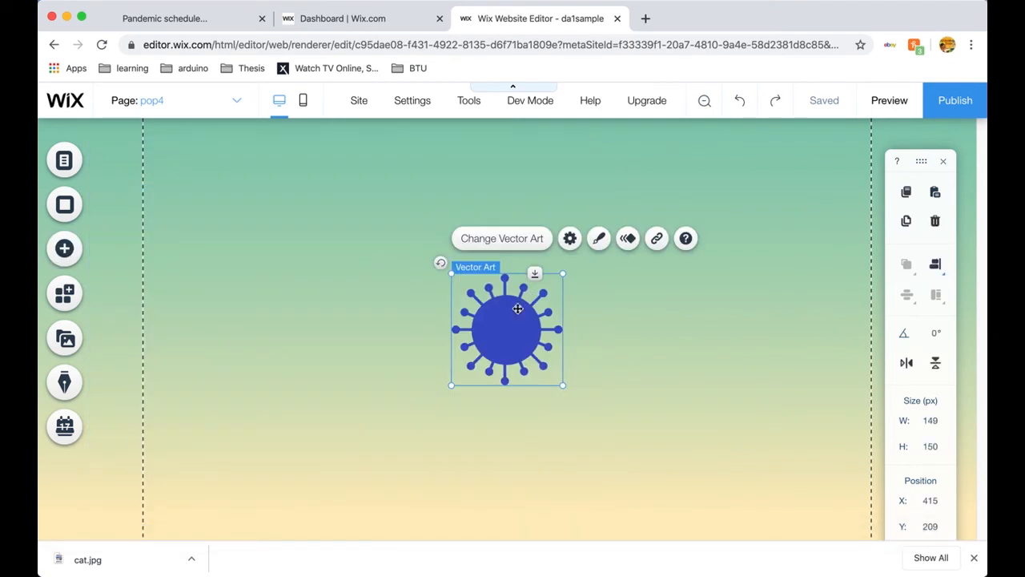
Recolor the virus vector art to orange-red #ED5829 and set its fill opacity to 65%
{"action": "left_click", "coordinate": [598, 239]}
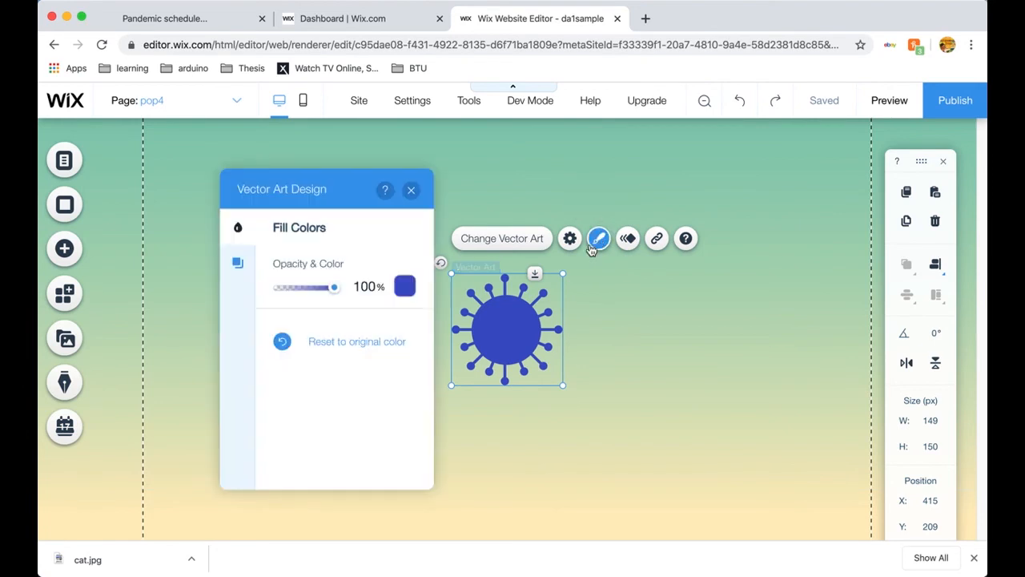
{"action": "left_click", "coordinate": [406, 286]}
{"action": "left_click", "coordinate": [290, 334]}
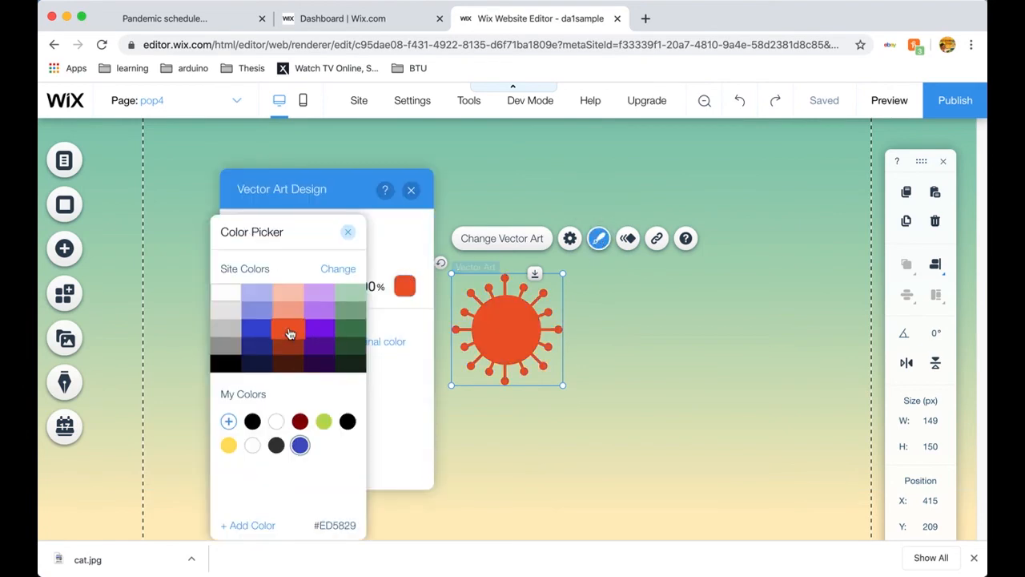
{"action": "left_click", "coordinate": [293, 351]}
{"action": "left_click", "coordinate": [289, 332]}
{"action": "left_click", "coordinate": [348, 233]}
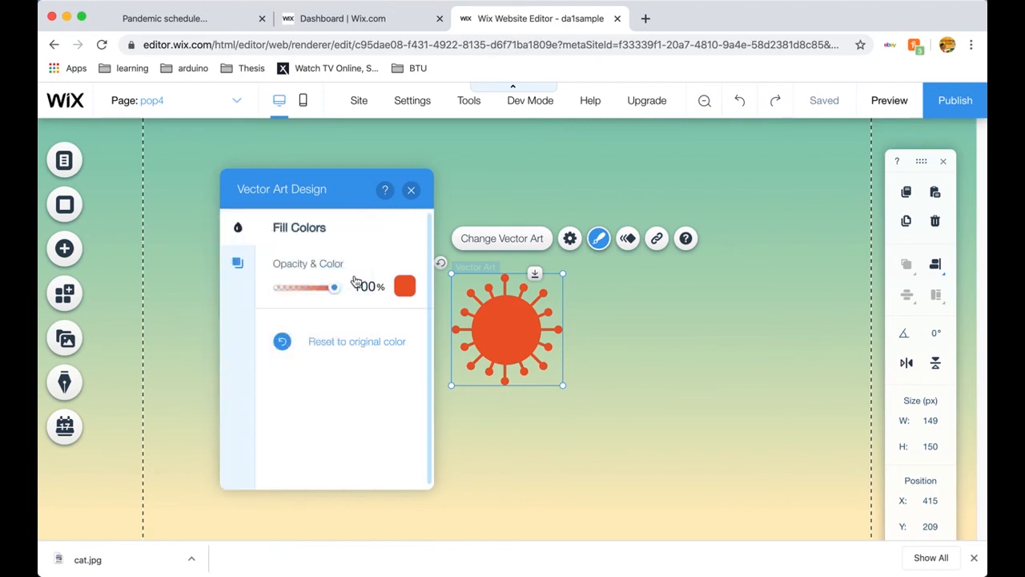
{"action": "left_click", "coordinate": [308, 290]}
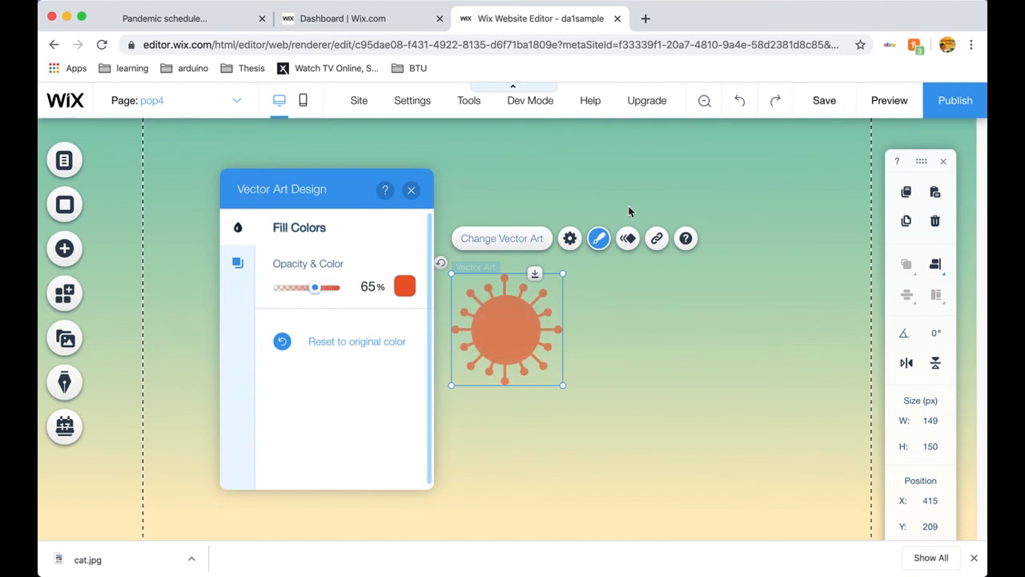
Apply the Turn-In animation to the virus vector art and check it in the site preview
{"action": "left_click", "coordinate": [629, 243]}
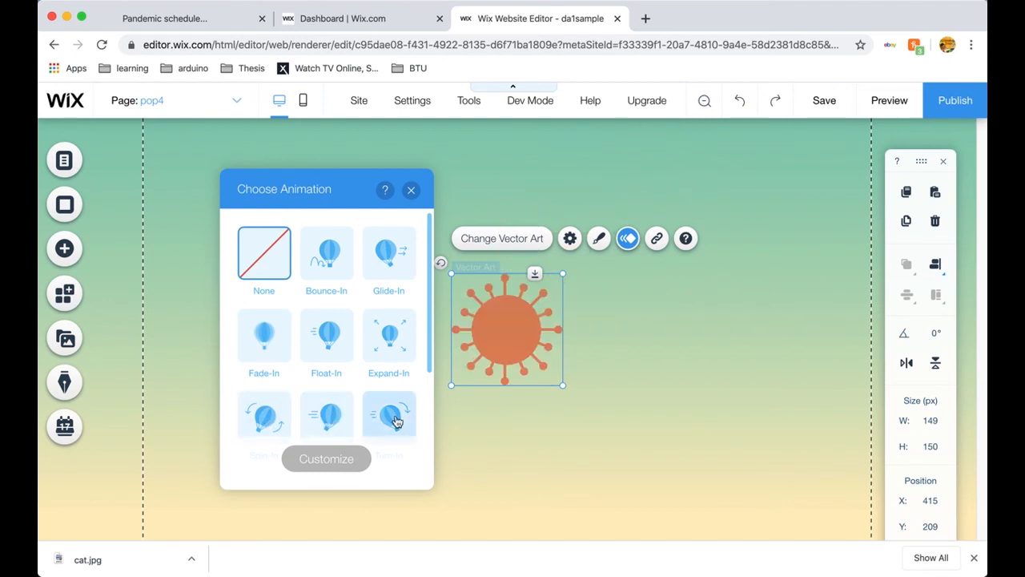
{"action": "left_click_drag", "start_coordinate": [432, 372], "coordinate": [428, 469]}
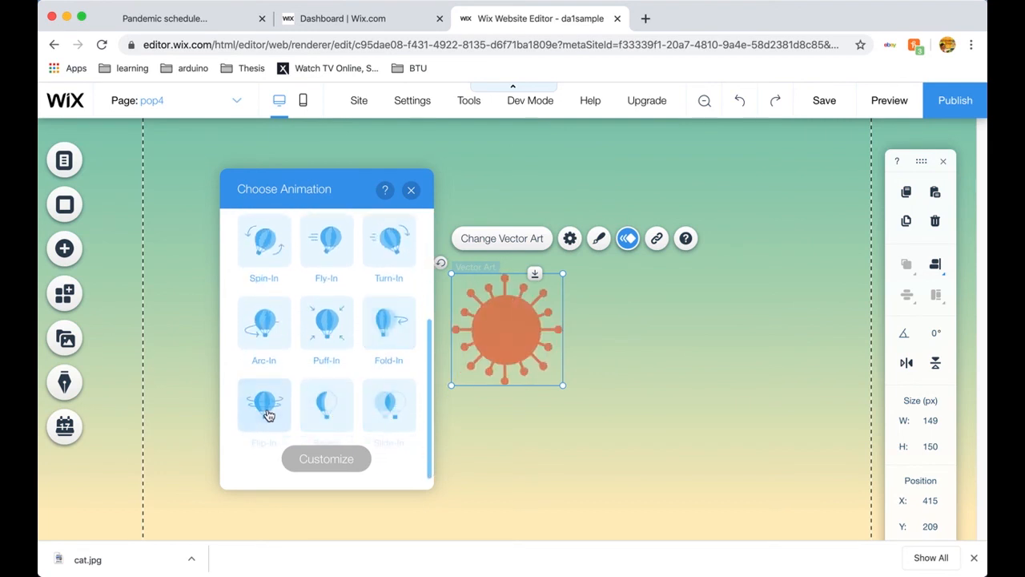
{"action": "left_click", "coordinate": [398, 252]}
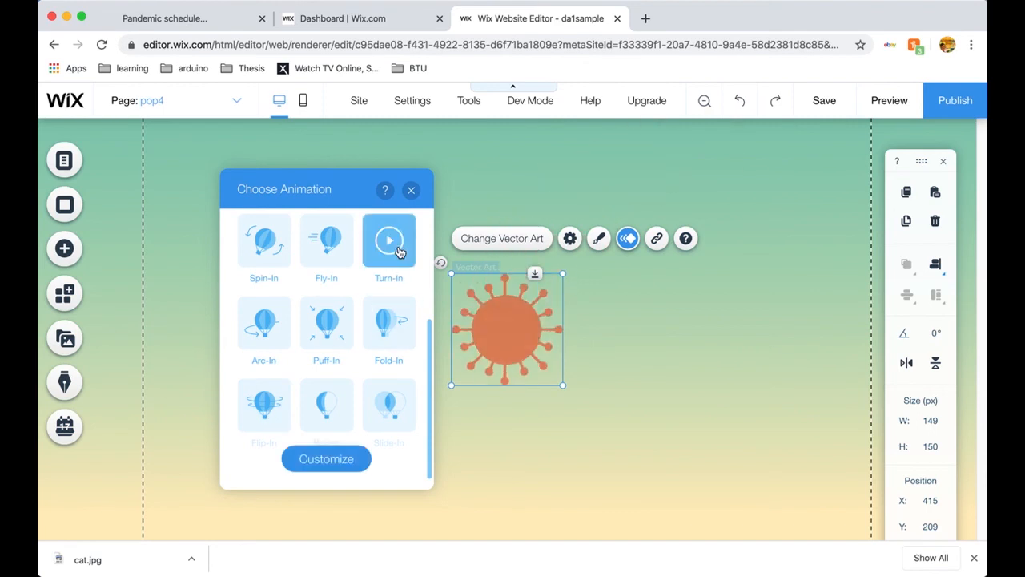
{"action": "left_click", "coordinate": [347, 457]}
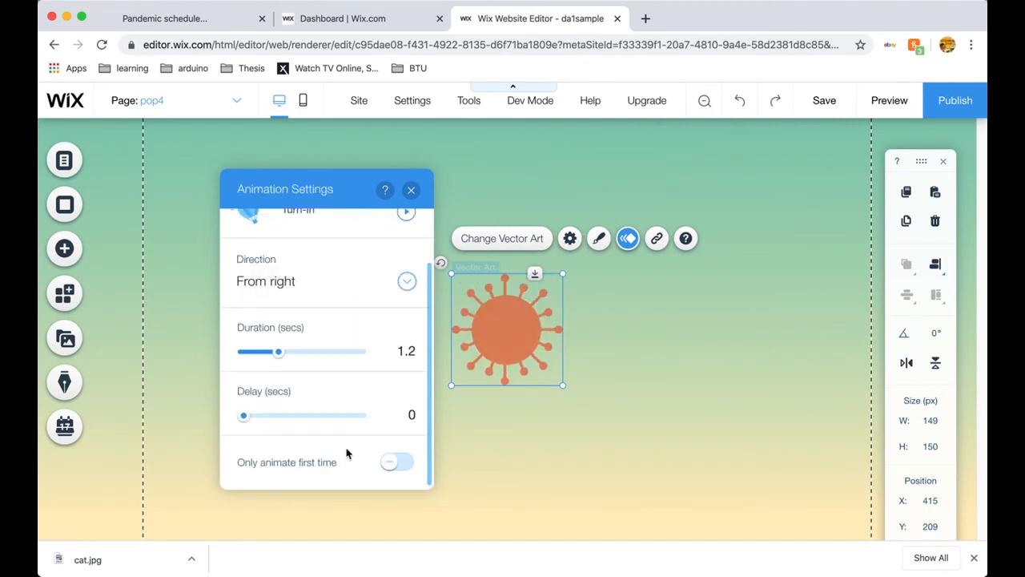
{"action": "left_click", "coordinate": [410, 191]}
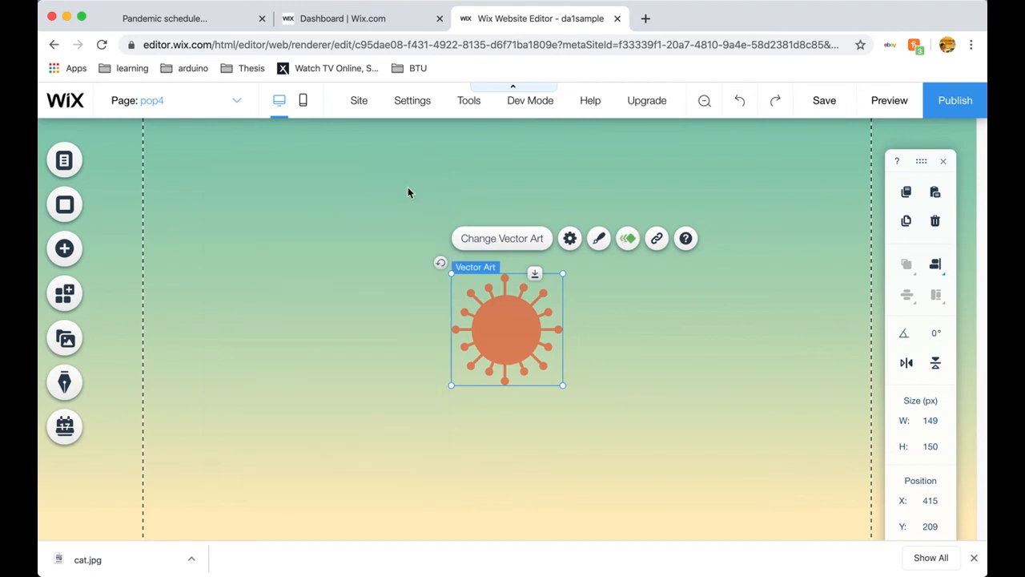
{"action": "left_click", "coordinate": [890, 97]}
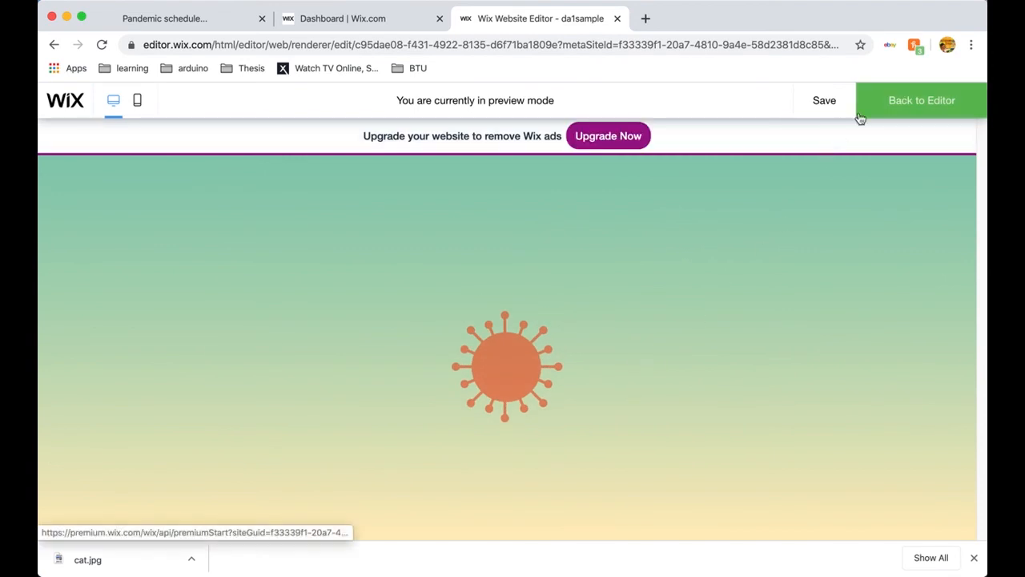
{"action": "left_click", "coordinate": [904, 100]}
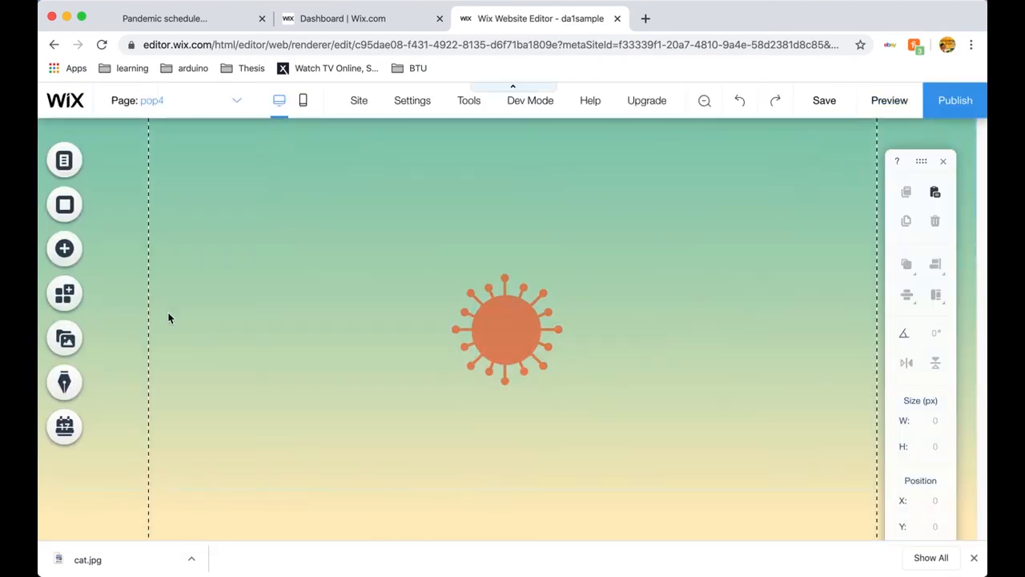
Add a Heading 1 text to the pop4 page and place it below the virus art at about X 232, Y 401
{"action": "left_click", "coordinate": [66, 248]}
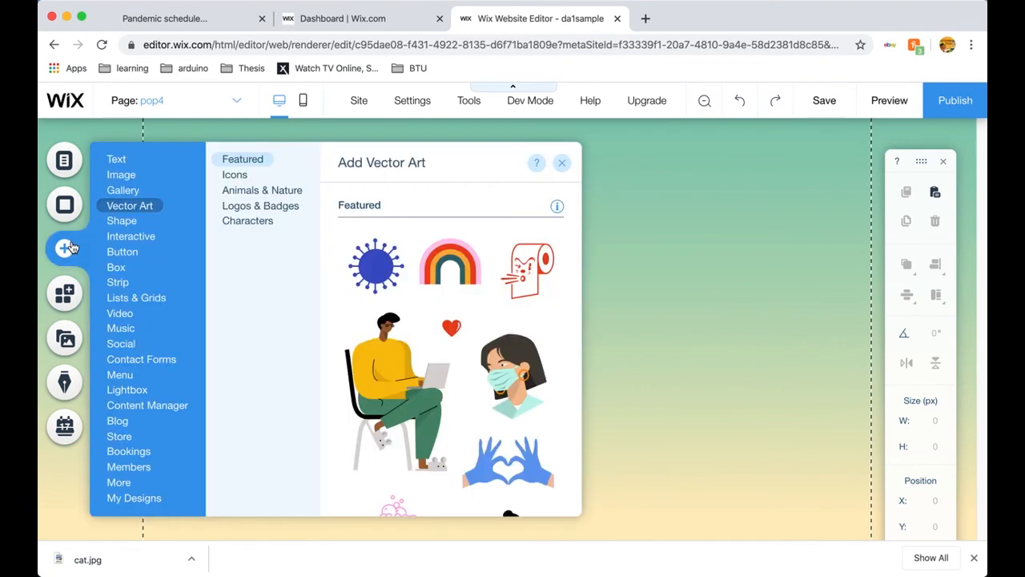
{"action": "mouse_move", "coordinate": [126, 160]}
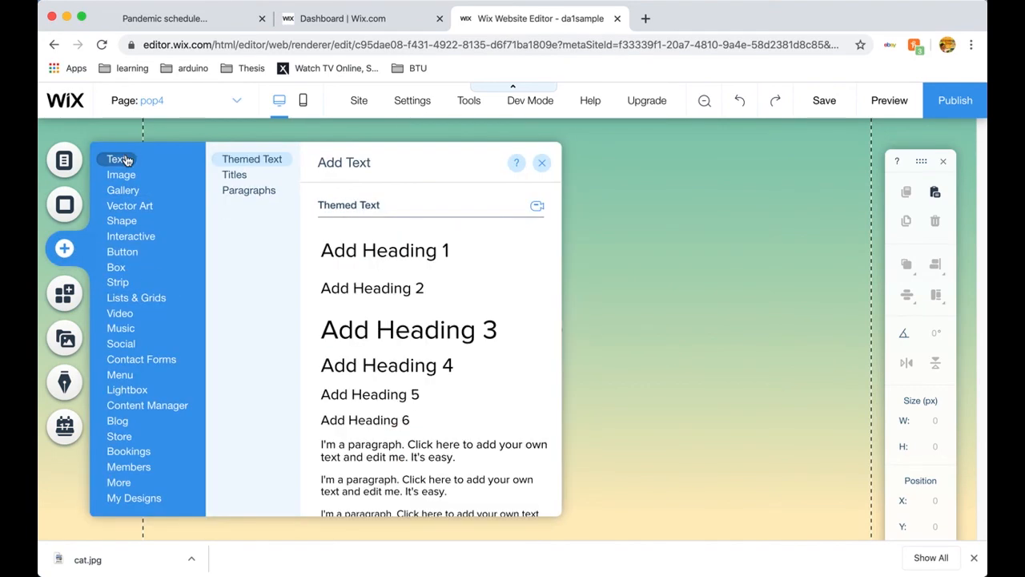
{"action": "left_click", "coordinate": [420, 253]}
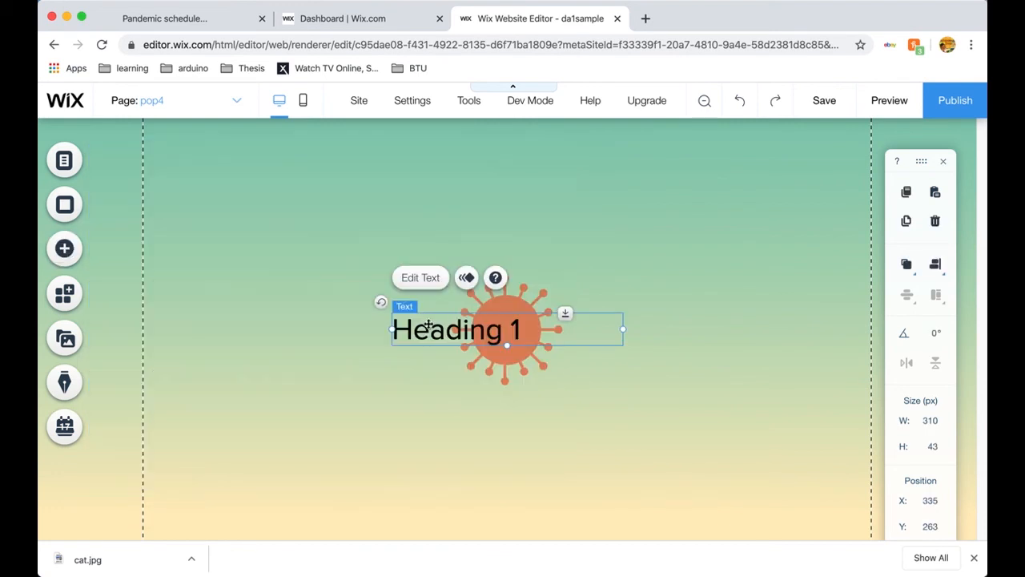
{"action": "left_click_drag", "start_coordinate": [428, 327], "coordinate": [351, 428]}
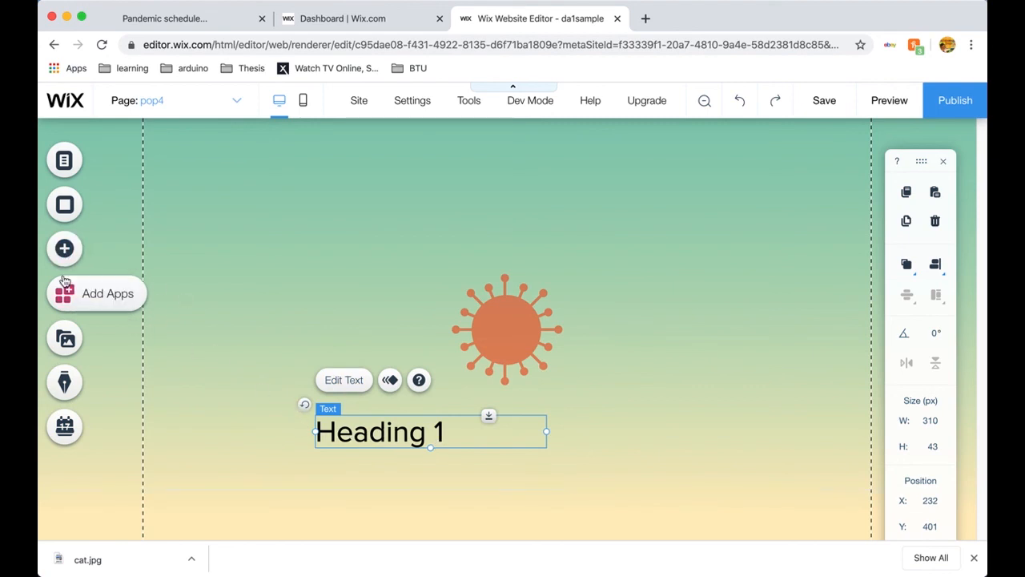
Replace the heading's placeholder text with "You Lose, try again"
{"action": "left_click", "coordinate": [352, 381]}
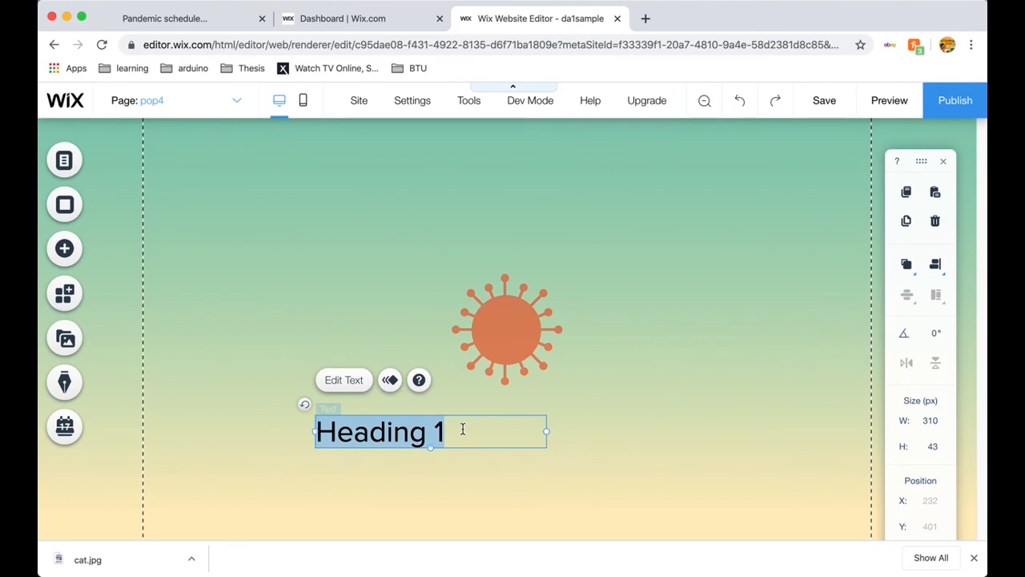
{"action": "type", "text": "You Lo"}
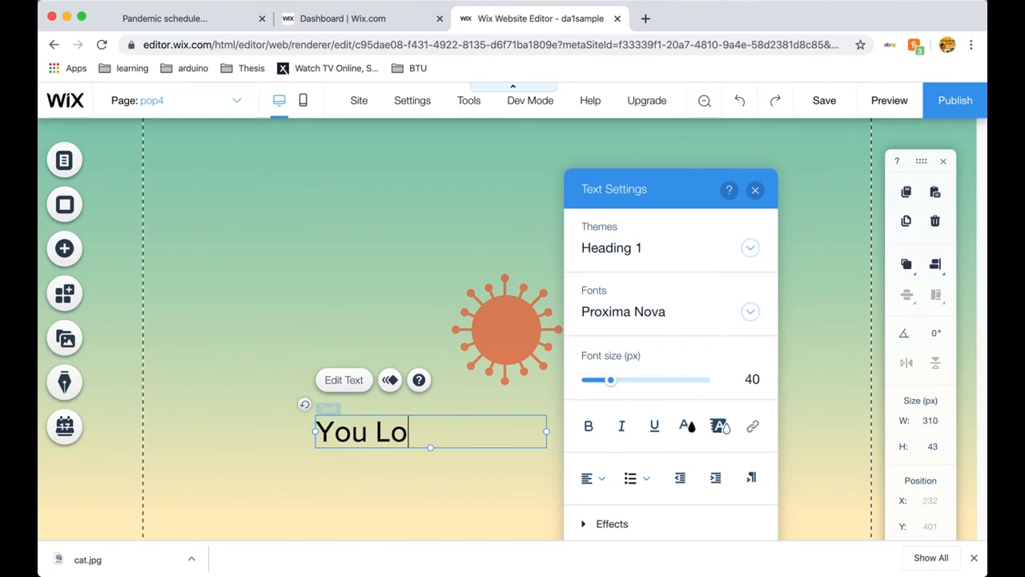
{"action": "type", "text": "se, try again"}
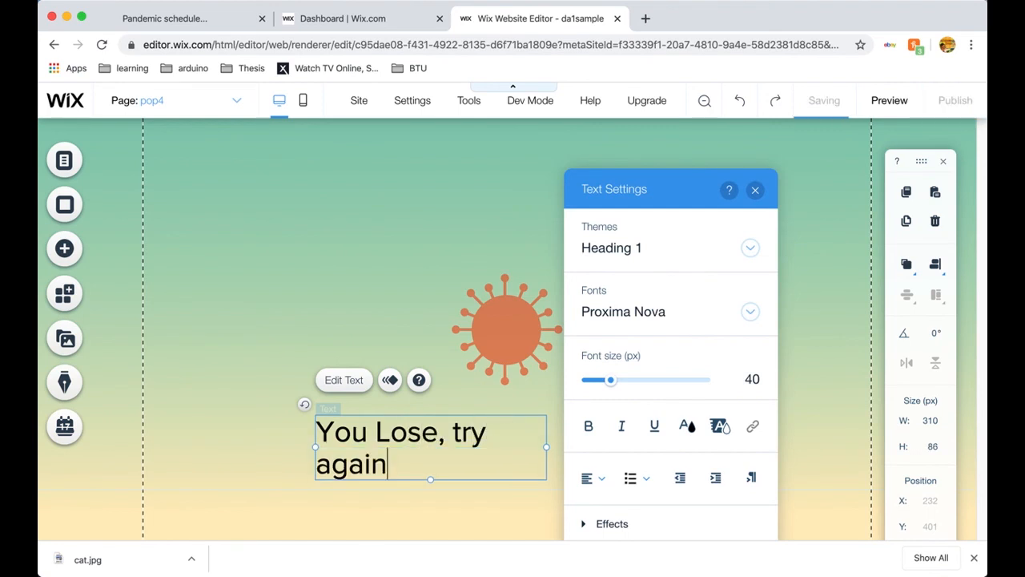
Complete the pop4 heading as "You Lose, try again!" and recolor its text white
{"action": "type", "text": "!"}
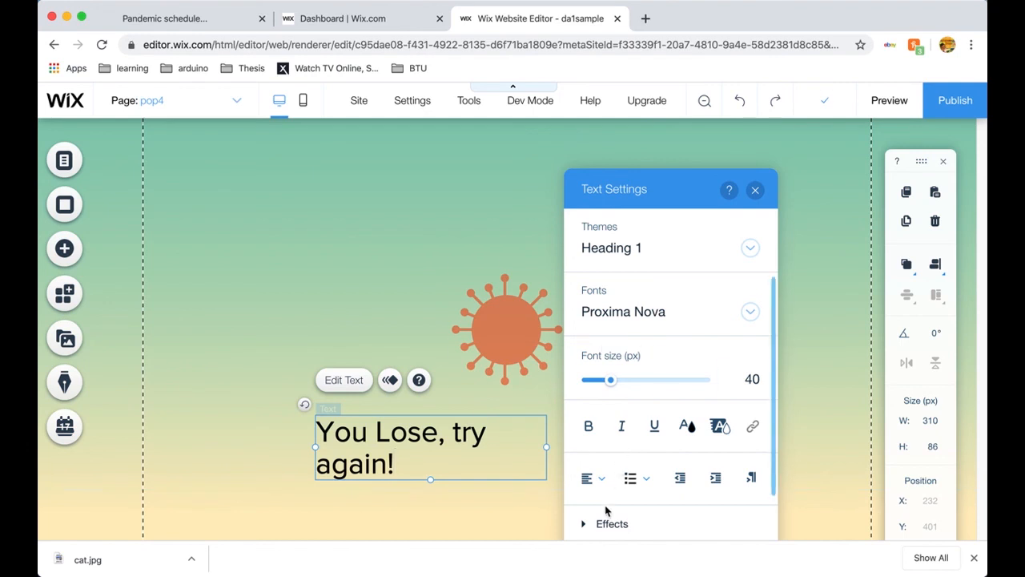
{"action": "left_click", "coordinate": [687, 424]}
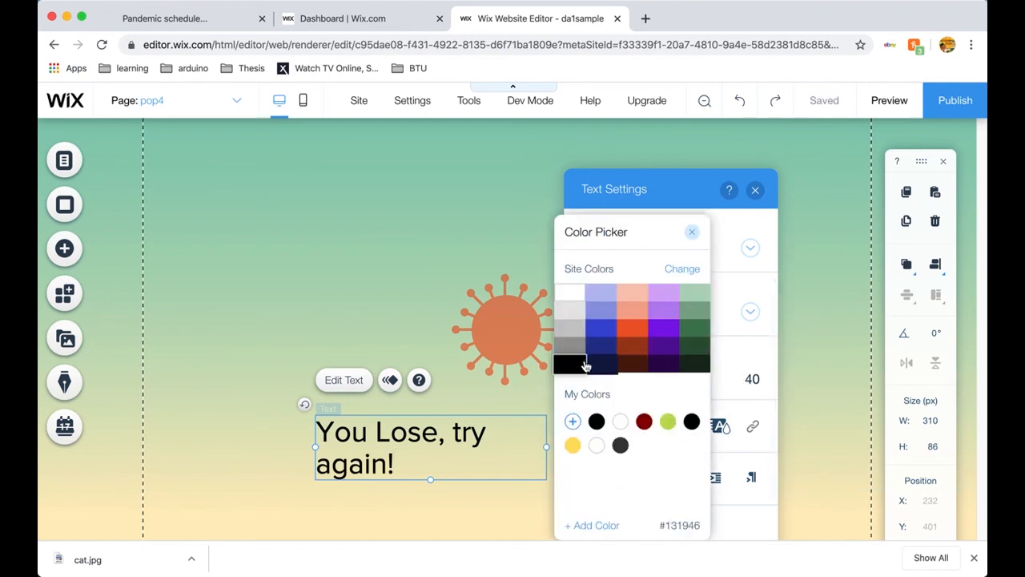
{"action": "left_click", "coordinate": [569, 297]}
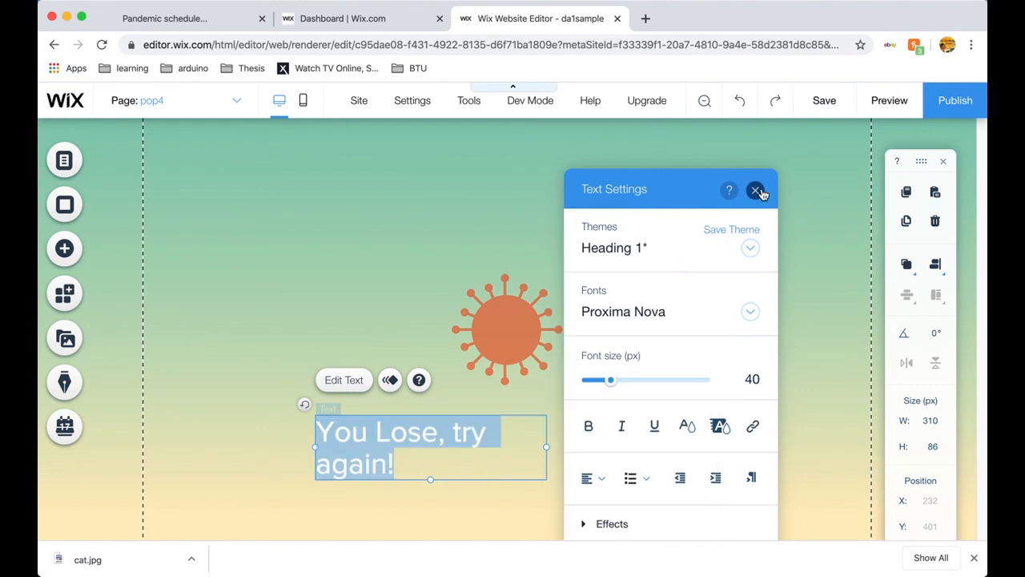
{"action": "left_click", "coordinate": [754, 189]}
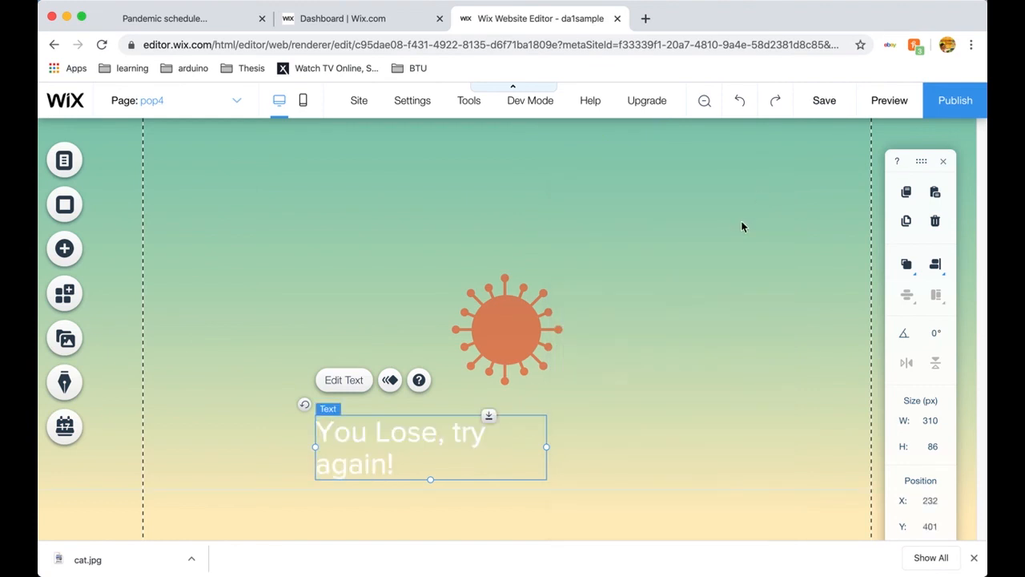
Link the "You Lose, try again!" heading text to the FinalPopQuiz page, opening in the current window
{"action": "left_click", "coordinate": [355, 388]}
{"action": "left_click", "coordinate": [751, 430]}
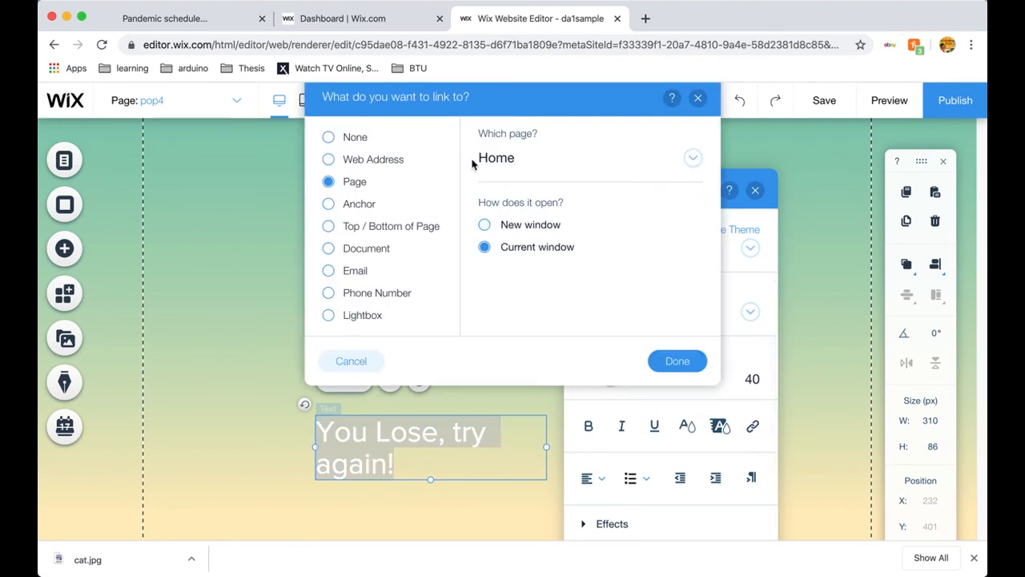
{"action": "left_click", "coordinate": [692, 160]}
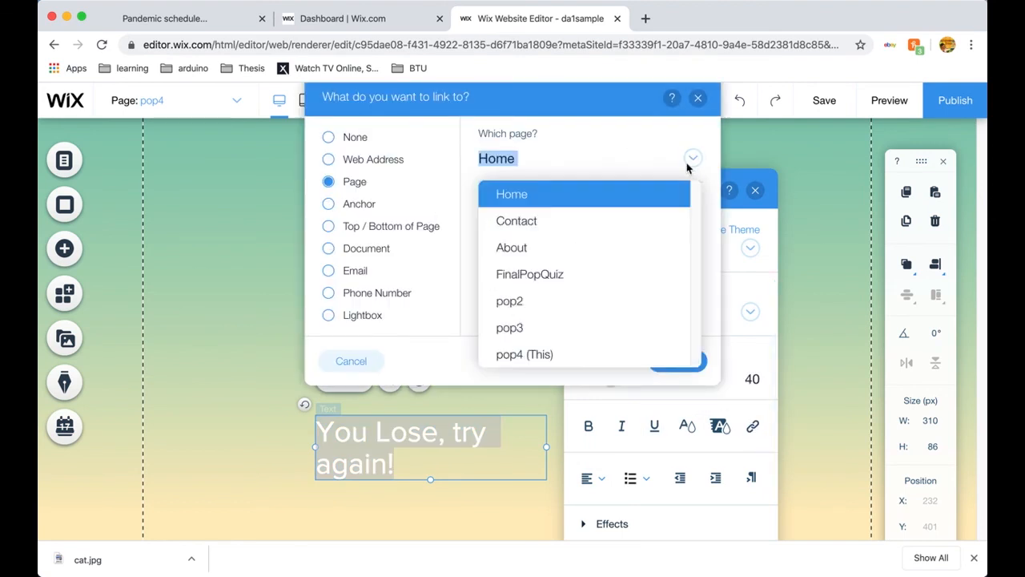
{"action": "left_click", "coordinate": [595, 282]}
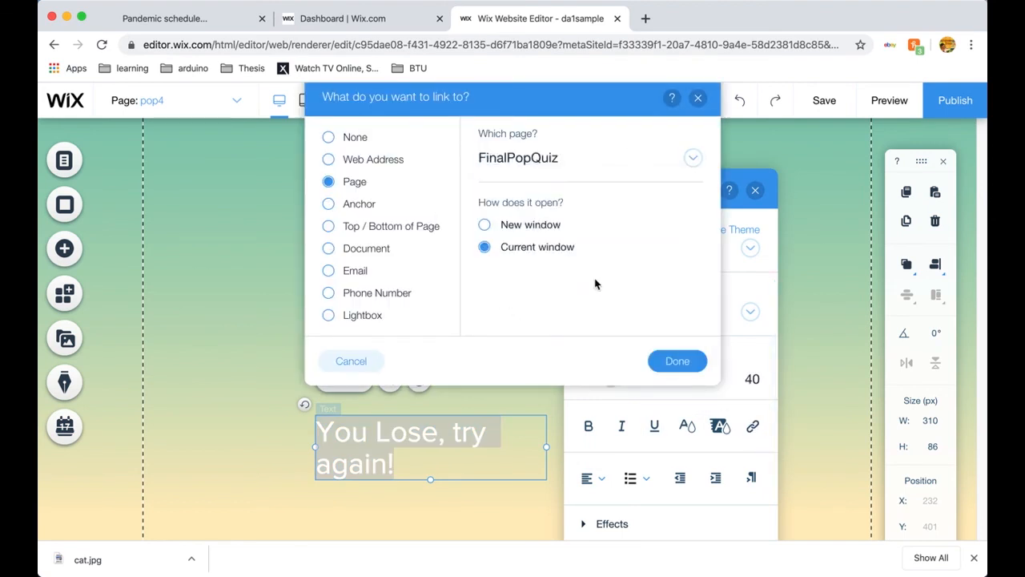
{"action": "left_click", "coordinate": [686, 365]}
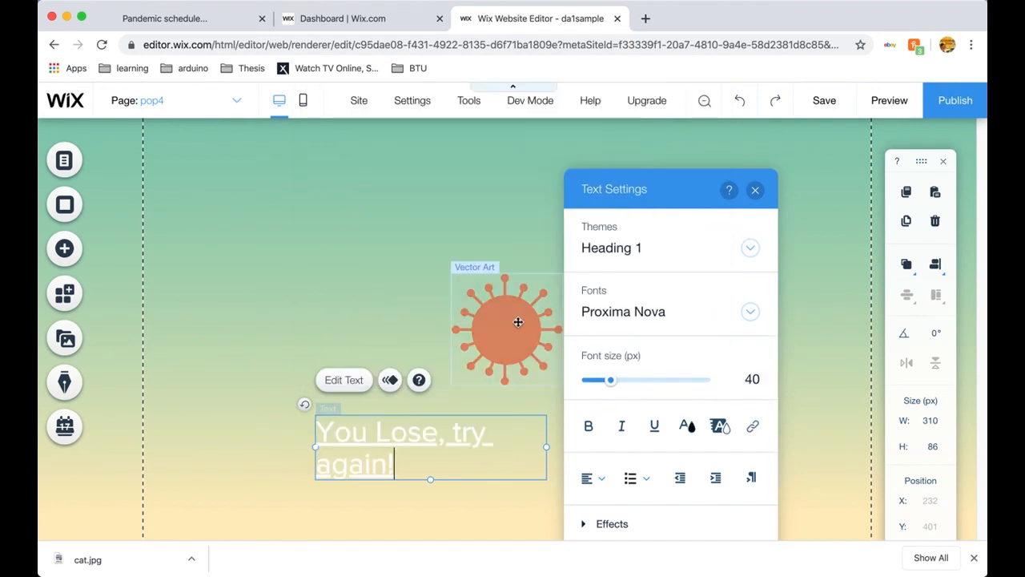
{"action": "left_click", "coordinate": [755, 191]}
Search the web in a new browser tab for "funny coronavirus video" and open a YouTube video from the results
{"action": "left_click", "coordinate": [514, 306]}
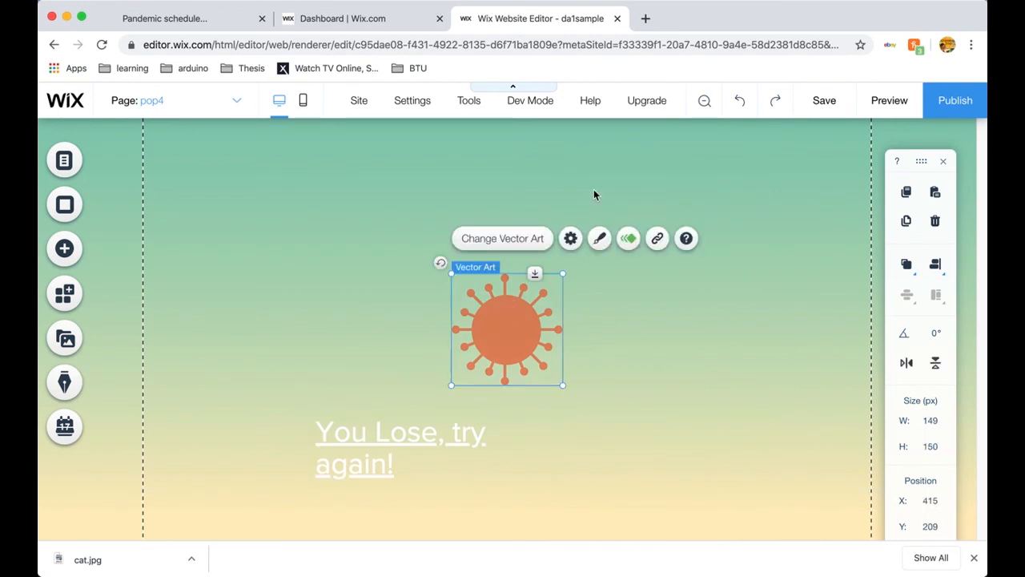
{"action": "left_click", "coordinate": [647, 18]}
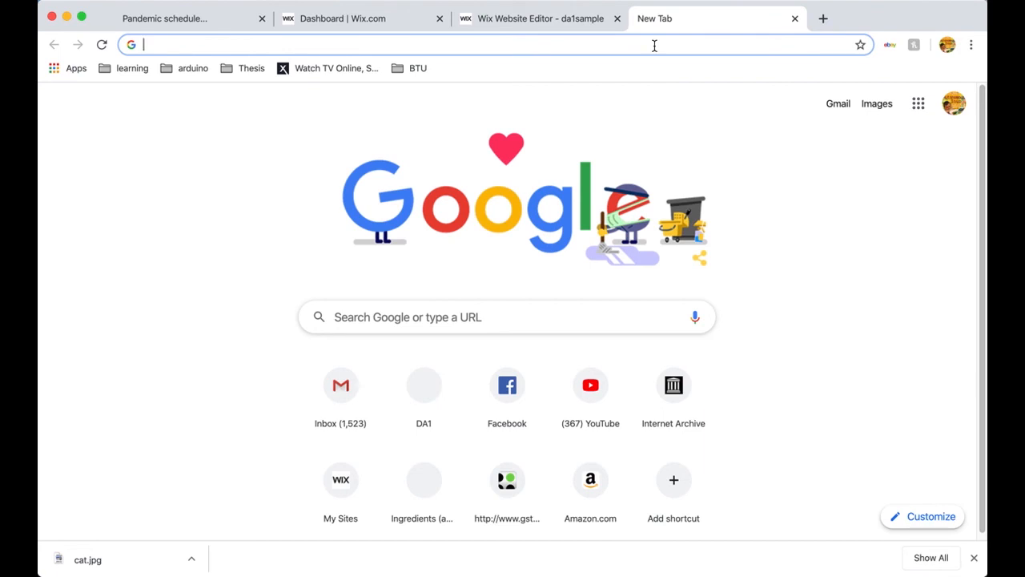
{"action": "type", "text": "funny co"}
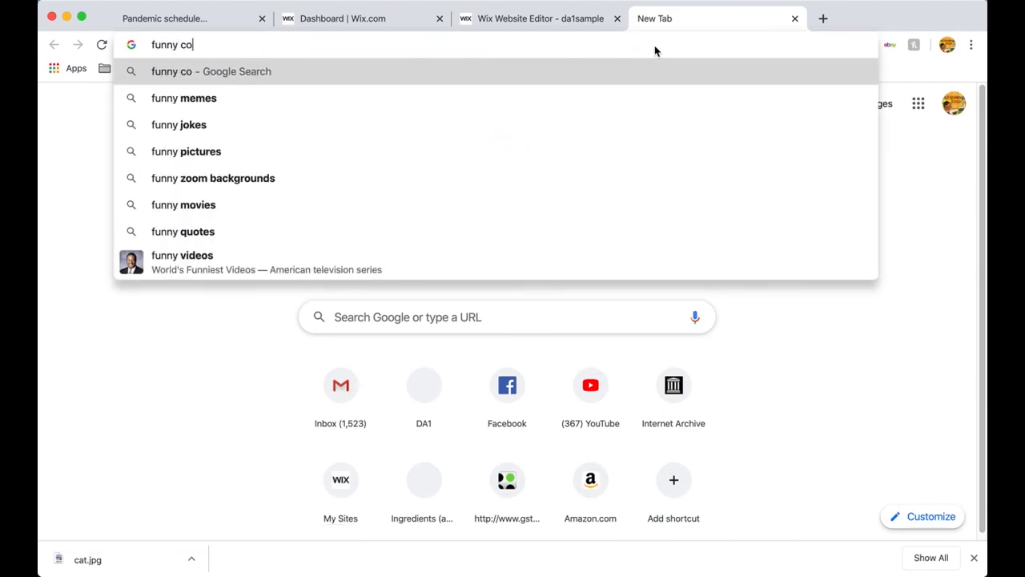
{"action": "type", "text": "ronavi"}
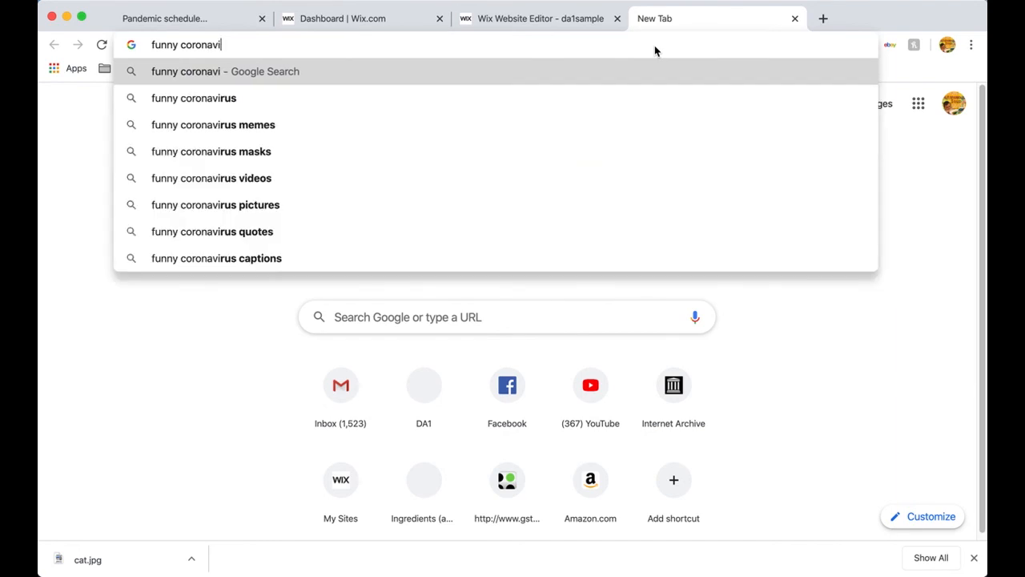
{"action": "type", "text": "rus"}
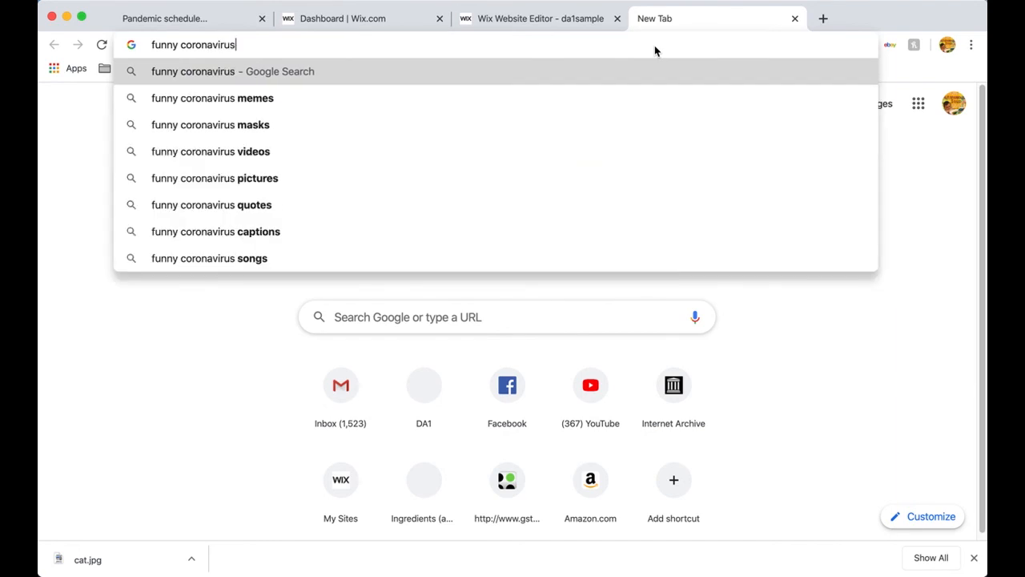
{"action": "type", "text": " video"}
{"action": "key", "text": "Return"}
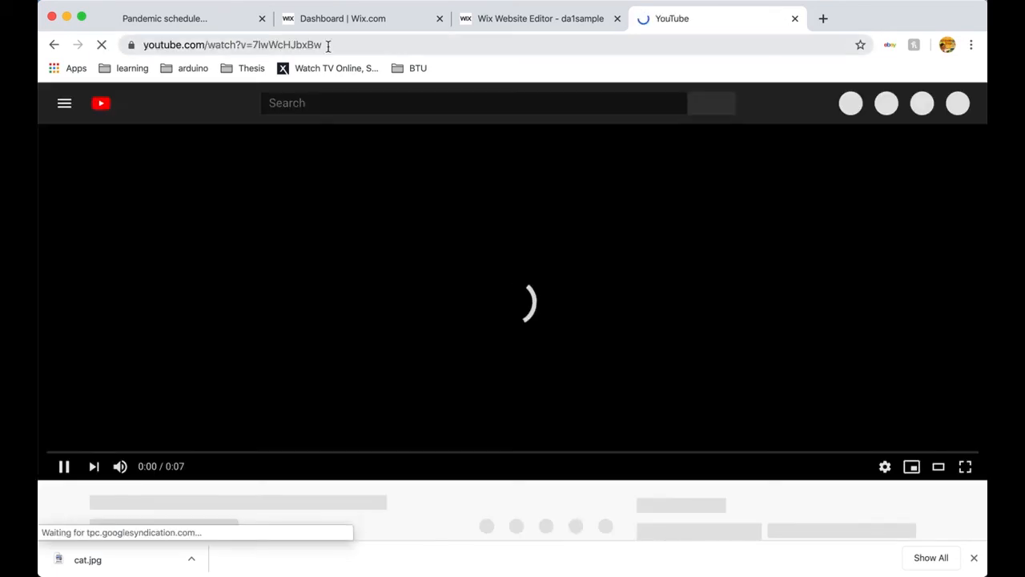
Copy the YouTube video's web address and close the video's tab to return to the site editor
{"action": "left_click", "coordinate": [327, 45]}
{"action": "key", "text": "super+c"}
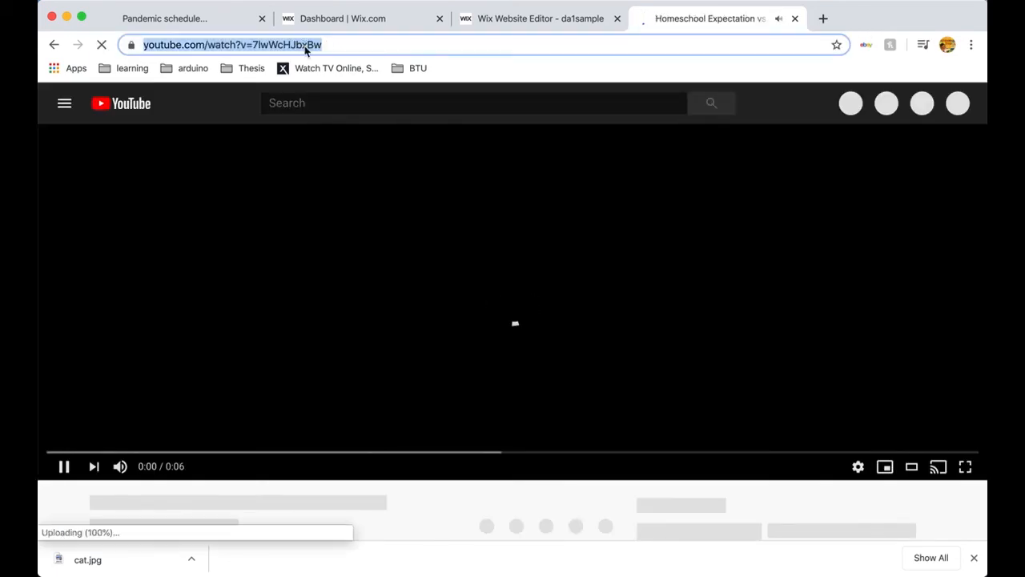
{"action": "right_click", "coordinate": [304, 45]}
{"action": "left_click", "coordinate": [350, 134]}
{"action": "left_click", "coordinate": [794, 18]}
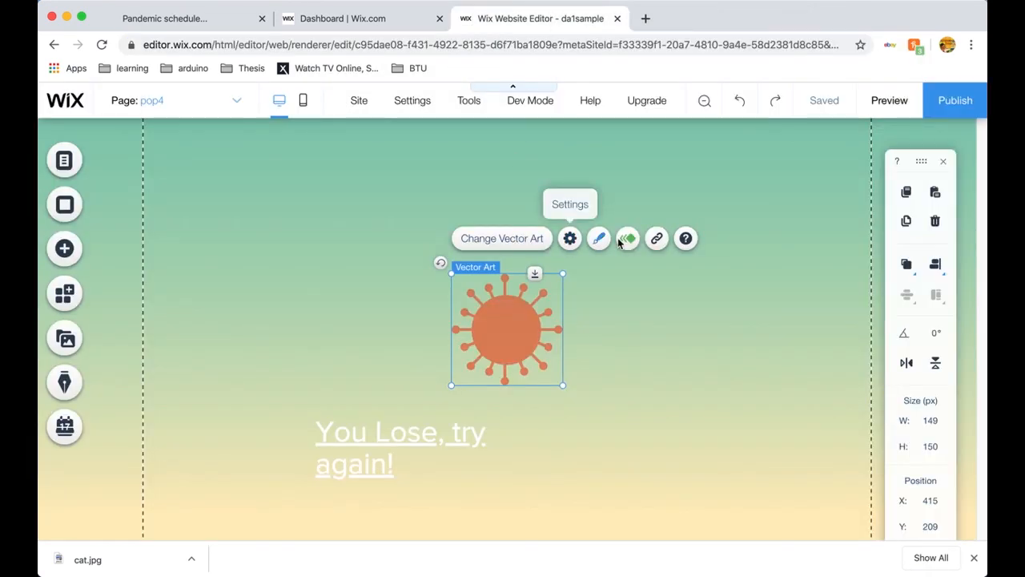
Link the virus vector art to the copied YouTube web address, opening in a new window
{"action": "left_click", "coordinate": [657, 238]}
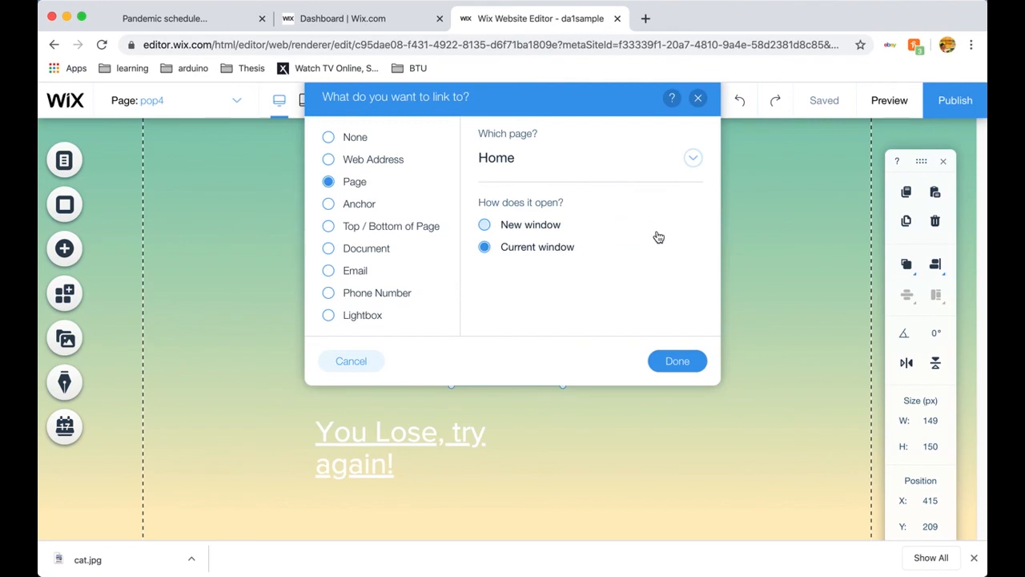
{"action": "left_click", "coordinate": [483, 226]}
{"action": "left_click", "coordinate": [328, 161]}
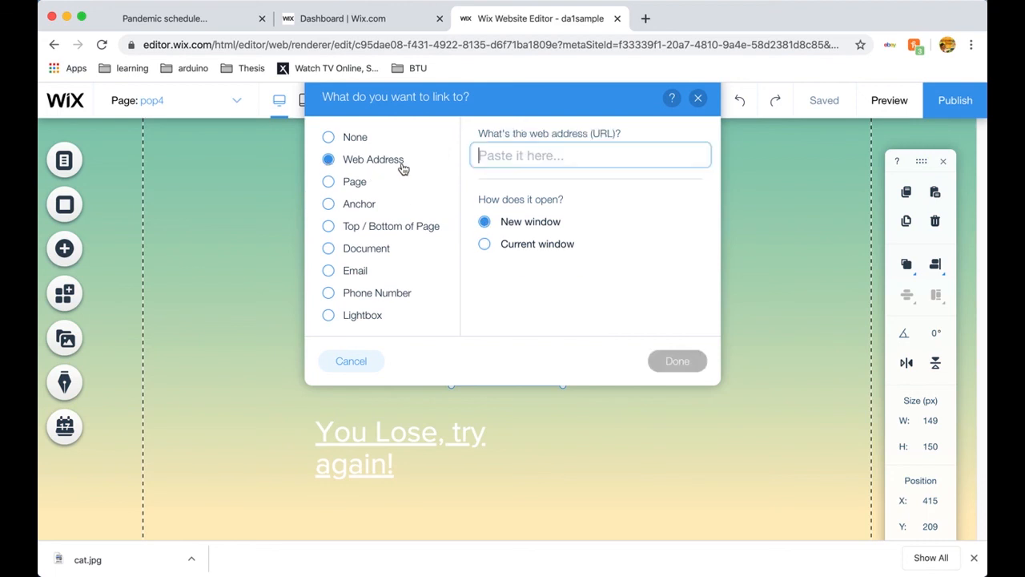
{"action": "right_click", "coordinate": [500, 159]}
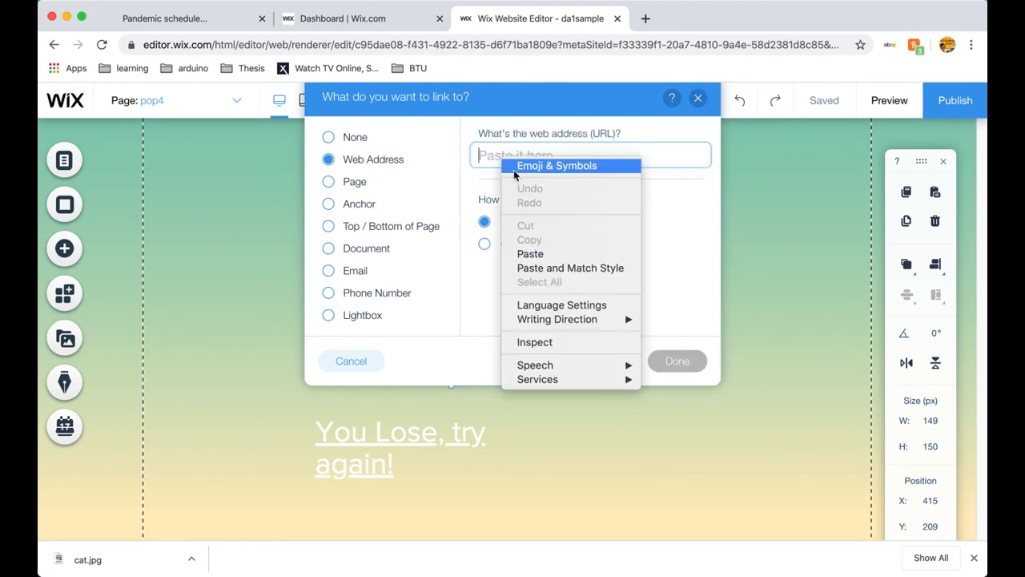
{"action": "left_click", "coordinate": [538, 253]}
{"action": "left_click", "coordinate": [676, 361]}
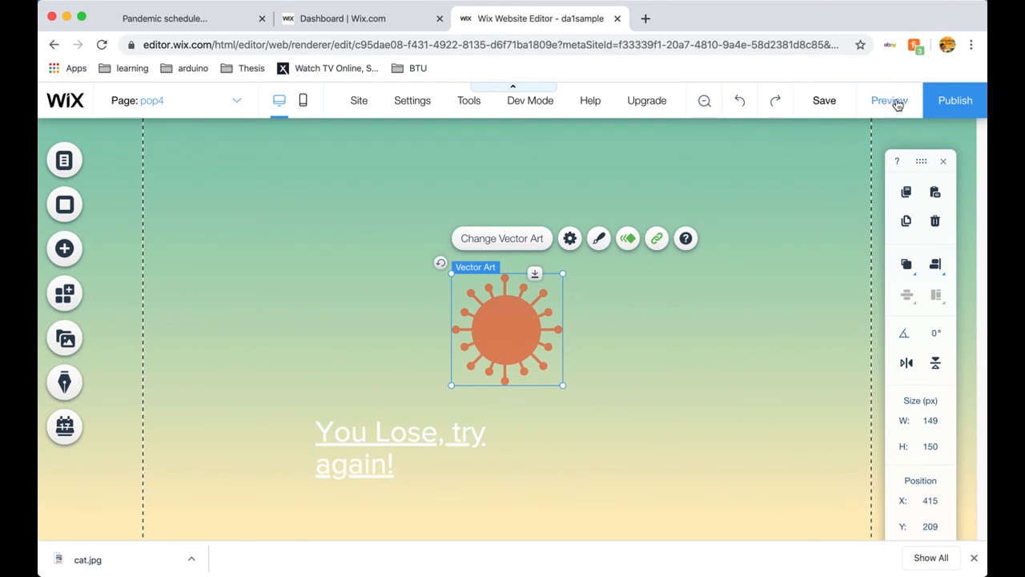
Preview the site from the FinalPopQuiz page, test one cat eye and the "Click to see what I like" link, and return to the preview
{"action": "left_click", "coordinate": [240, 100]}
{"action": "left_click", "coordinate": [181, 197]}
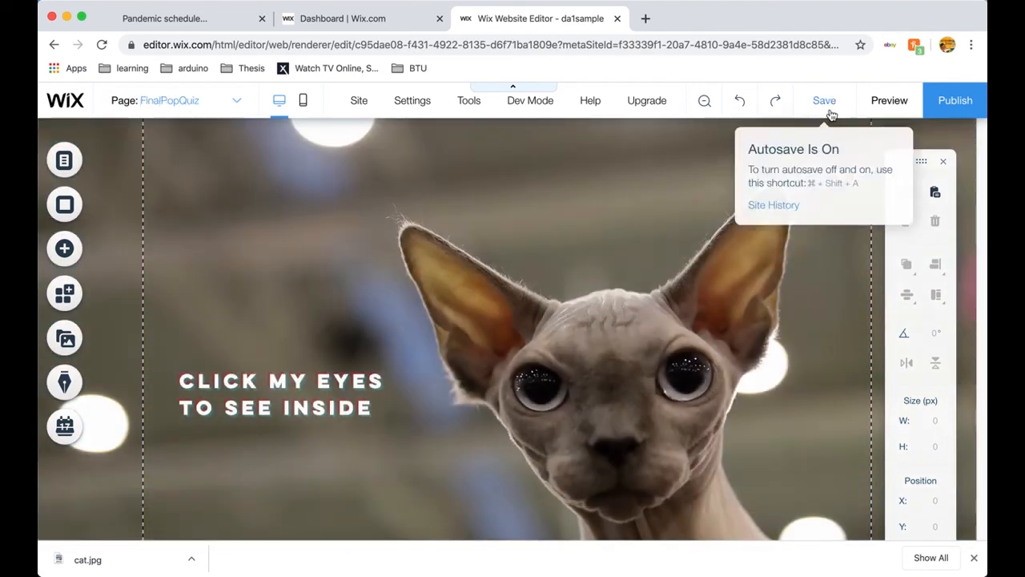
{"action": "left_click", "coordinate": [888, 100]}
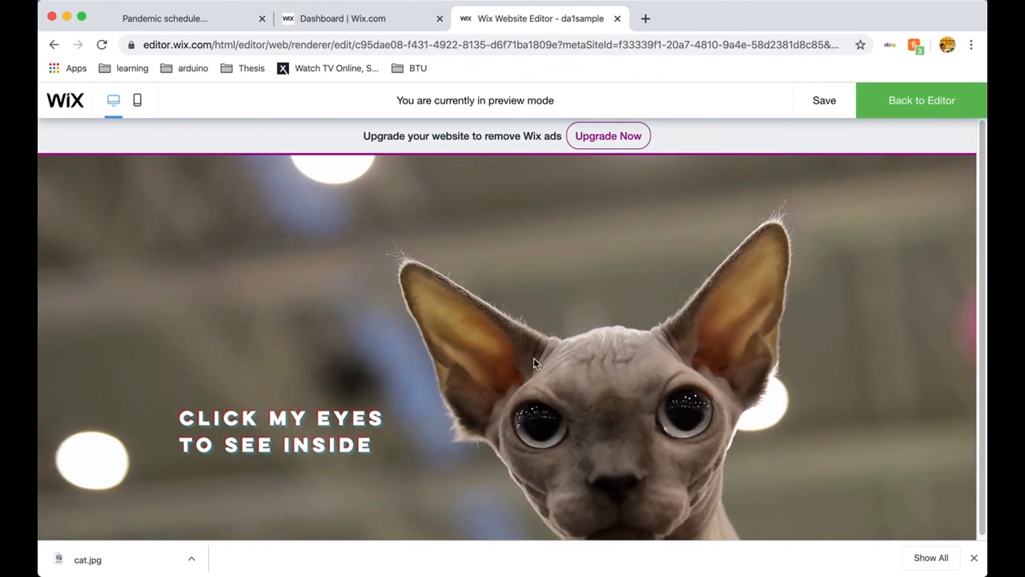
{"action": "left_click", "coordinate": [534, 422]}
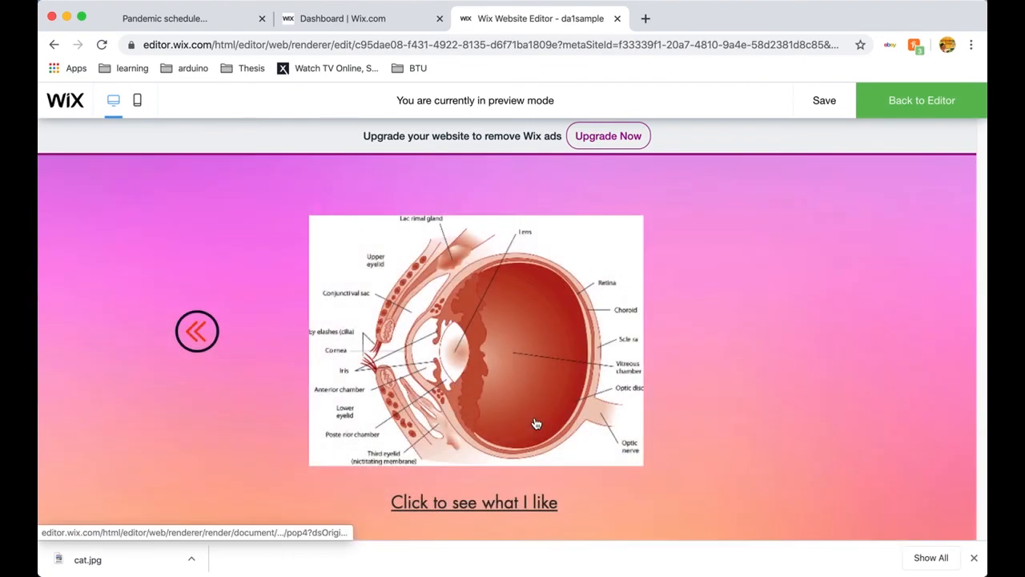
{"action": "left_click", "coordinate": [509, 506]}
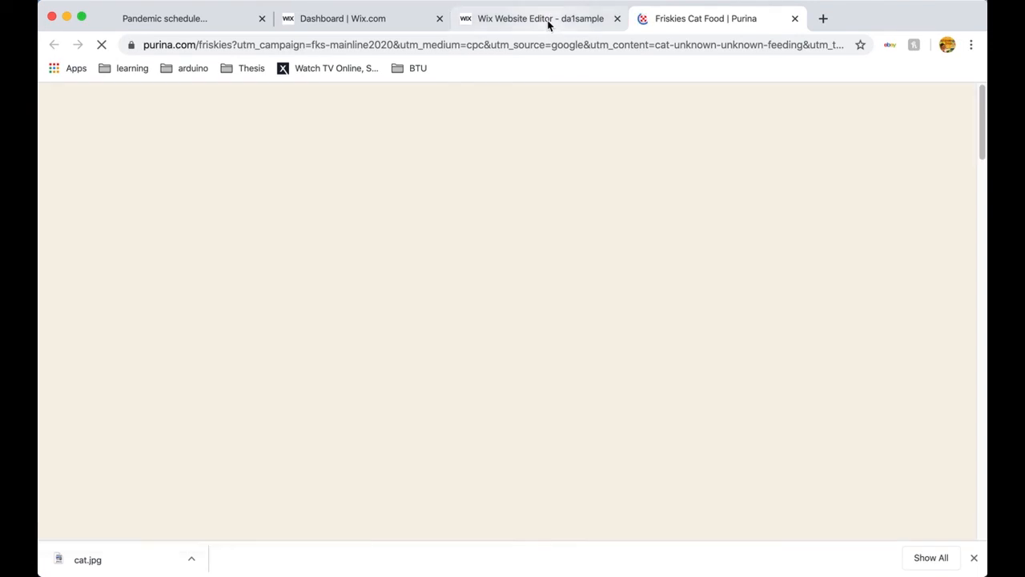
{"action": "left_click", "coordinate": [549, 24]}
Test the links on the eye diagram, the "You Lose, try again!" heading, the cat's other eye and the fish tank
{"action": "left_click", "coordinate": [455, 350]}
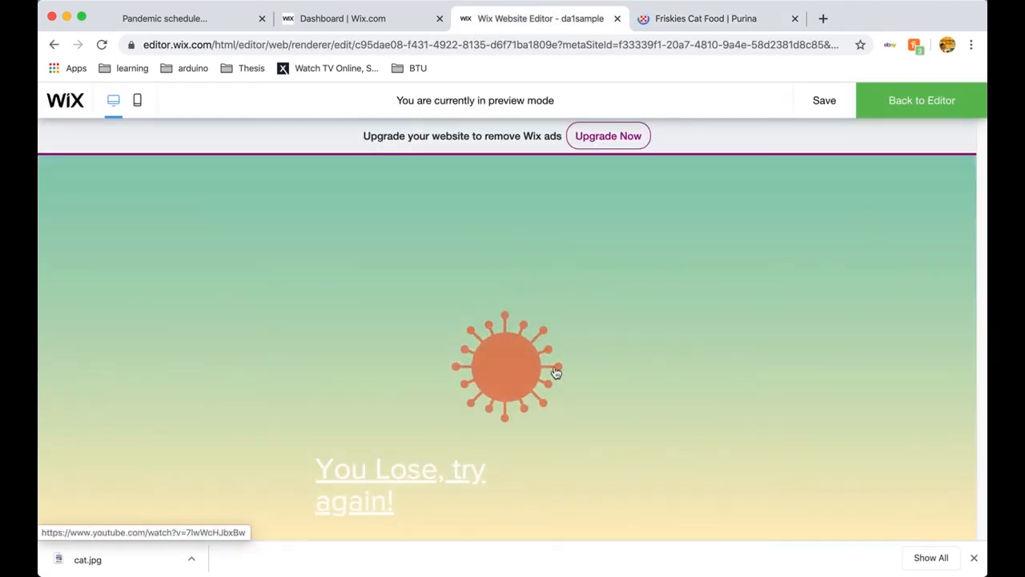
{"action": "left_click", "coordinate": [402, 468]}
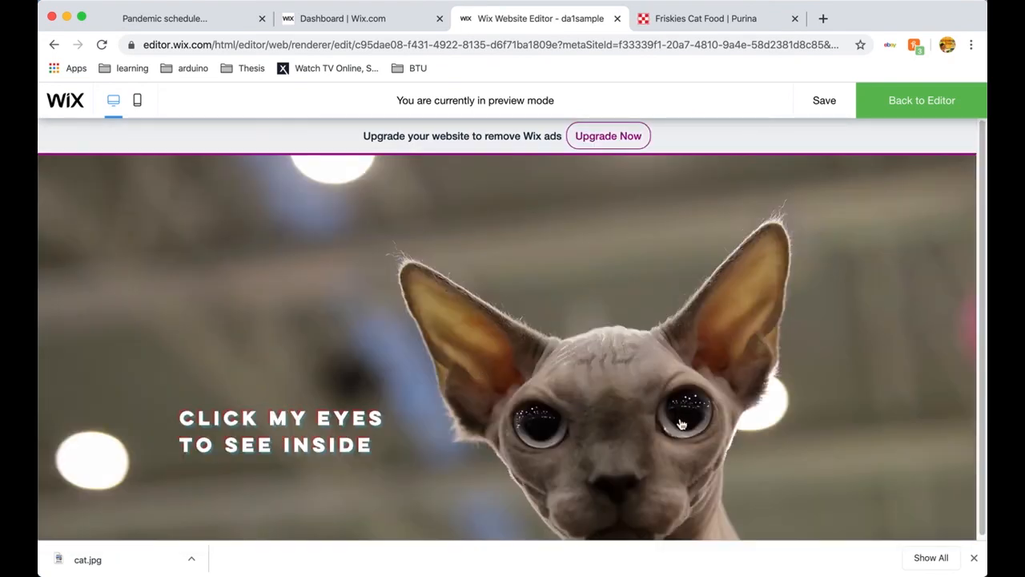
{"action": "left_click", "coordinate": [693, 415]}
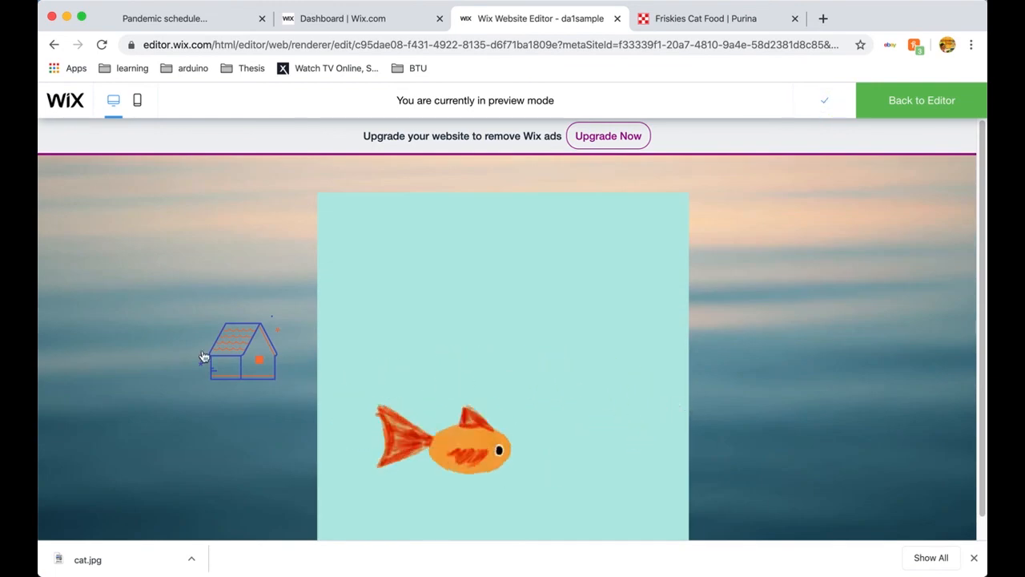
{"action": "left_click", "coordinate": [391, 372]}
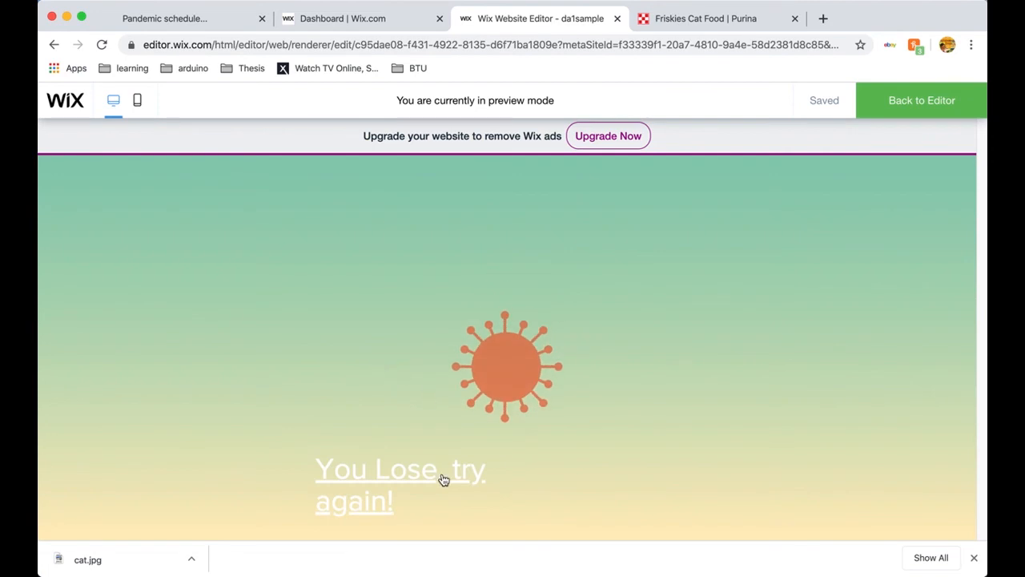
{"action": "left_click", "coordinate": [442, 477]}
Follow the preview from the cat's eye through the fish page and eye diagram page, testing the back arrow and house icon links
{"action": "left_click", "coordinate": [691, 420]}
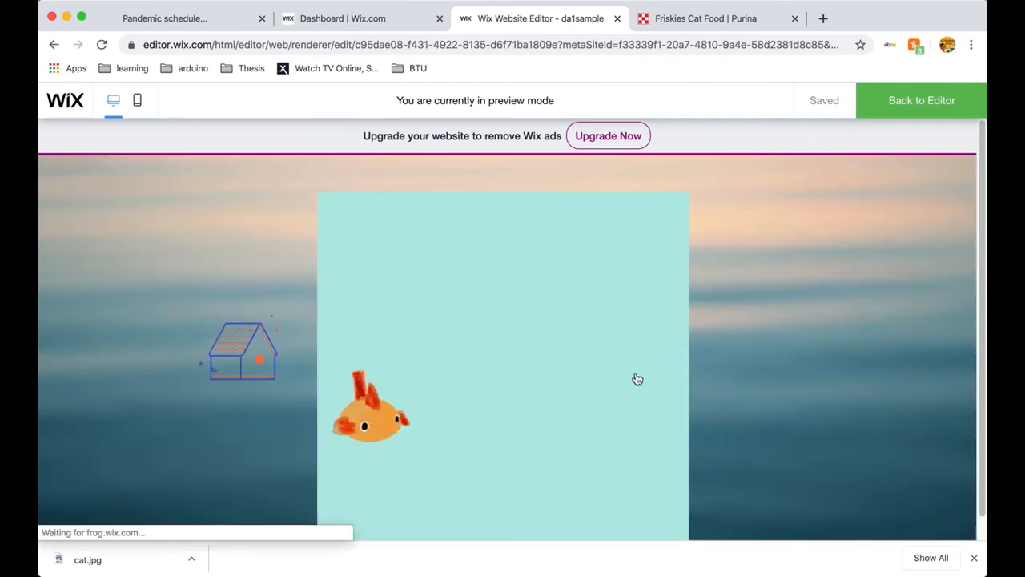
{"action": "left_click", "coordinate": [637, 379]}
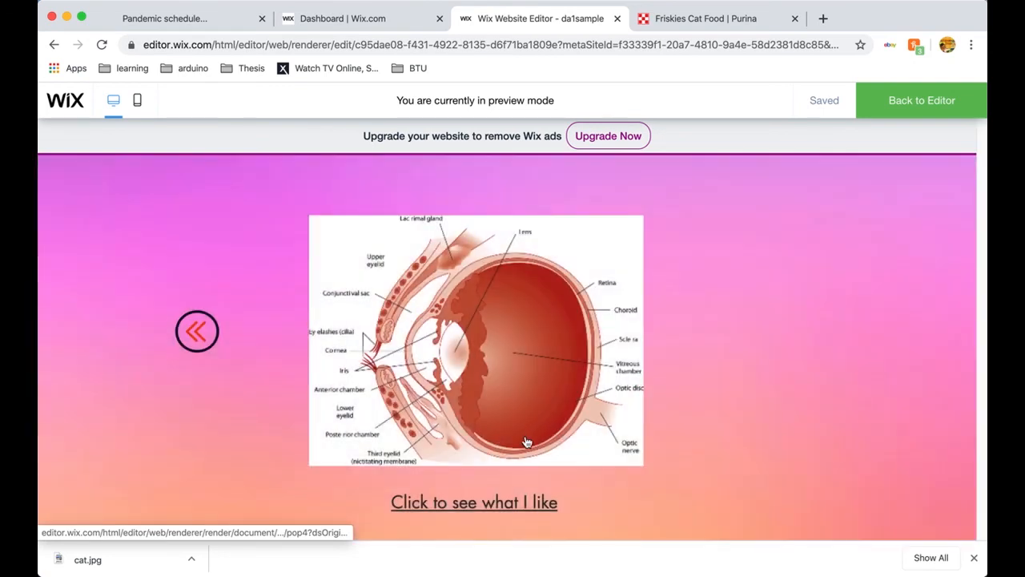
{"action": "left_click", "coordinate": [199, 331]}
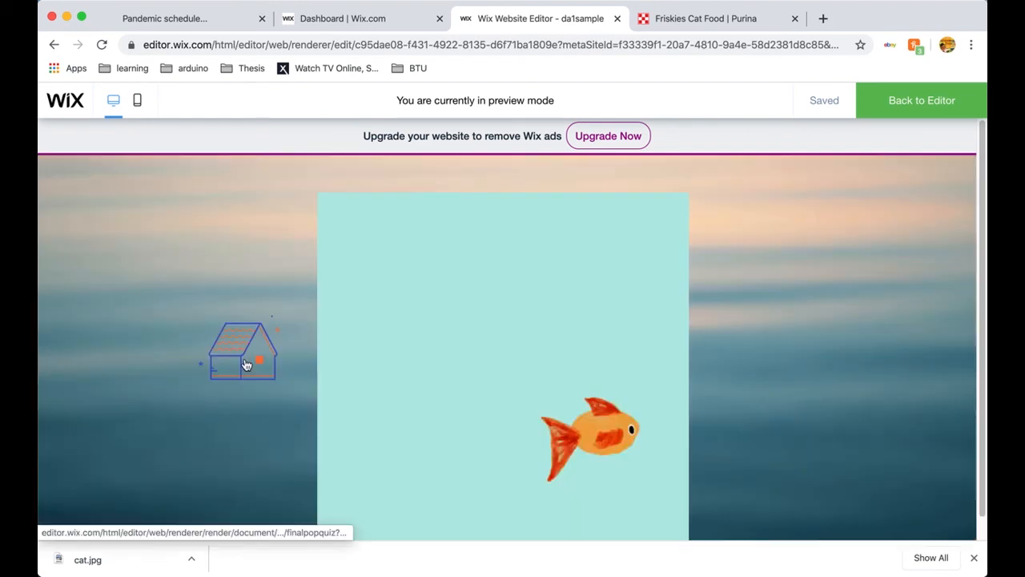
{"action": "left_click", "coordinate": [246, 365]}
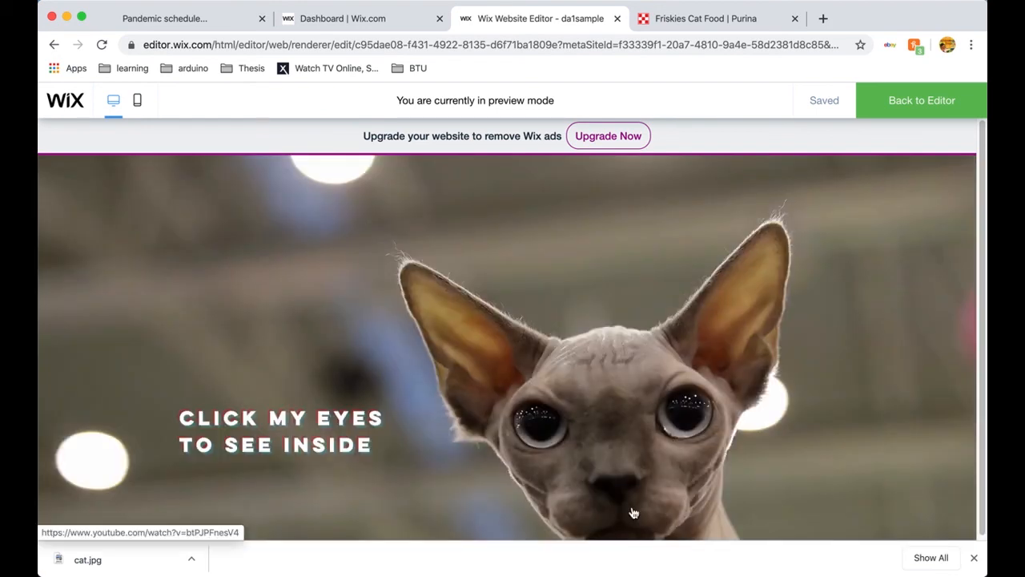
Test the cat's mouth link, close the YouTube tab it opens, and follow the cat's eye to the eye diagram page
{"action": "left_click", "coordinate": [628, 506]}
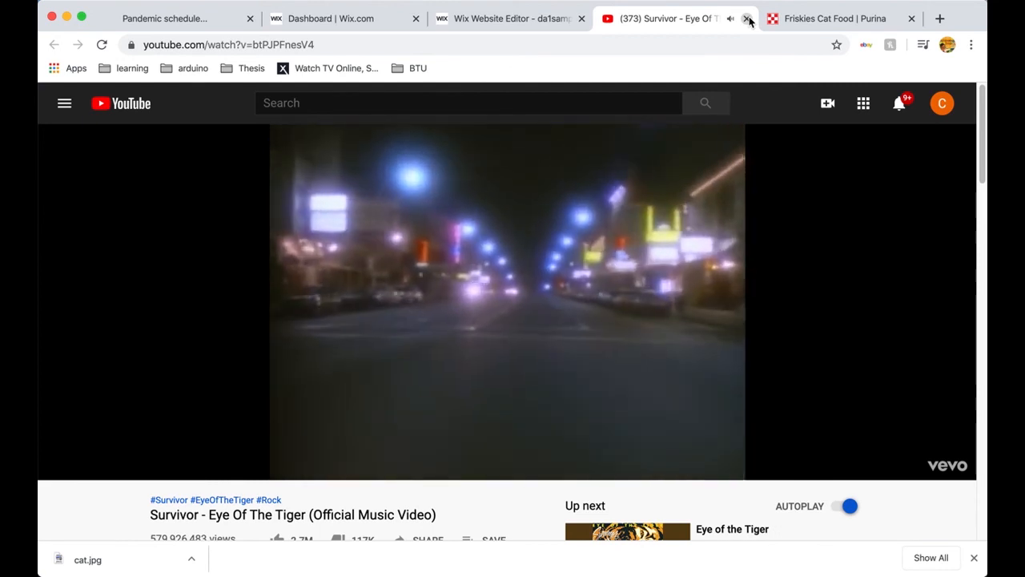
{"action": "left_click", "coordinate": [747, 18]}
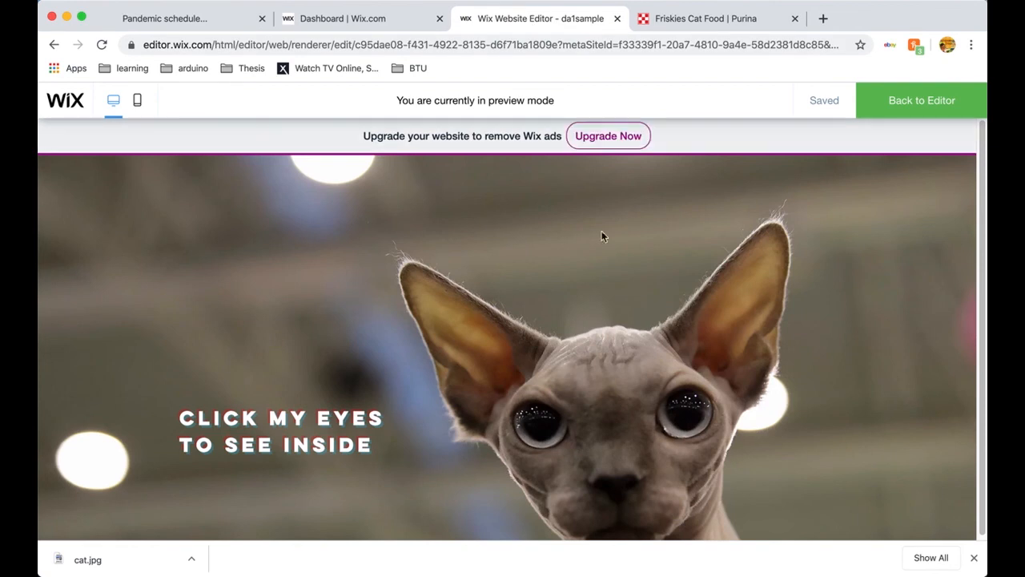
{"action": "left_click", "coordinate": [536, 419]}
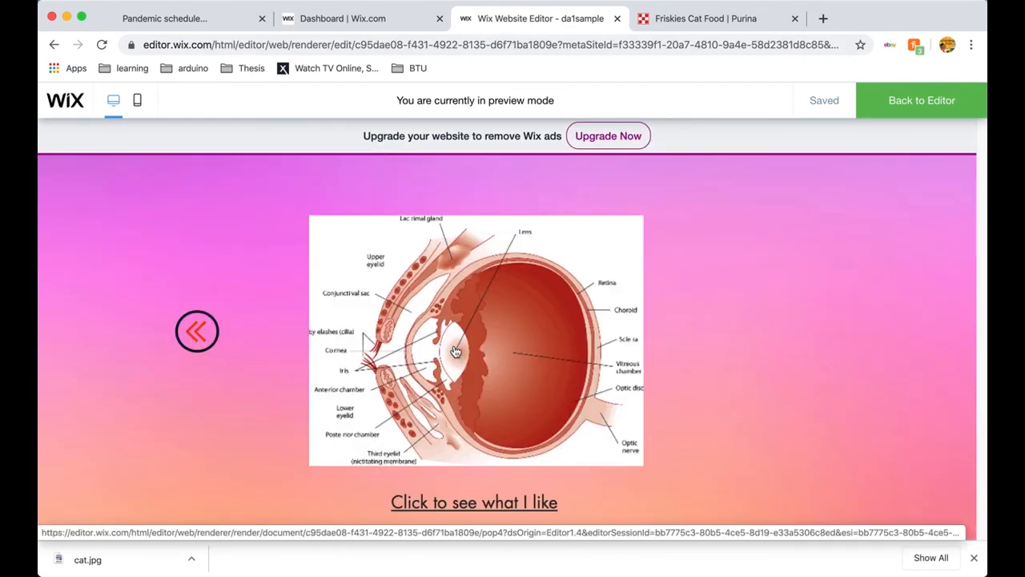
Test the eye diagram's link and the orange virus graphic's outside link, closing the browser tab it opens
{"action": "left_click", "coordinate": [450, 342]}
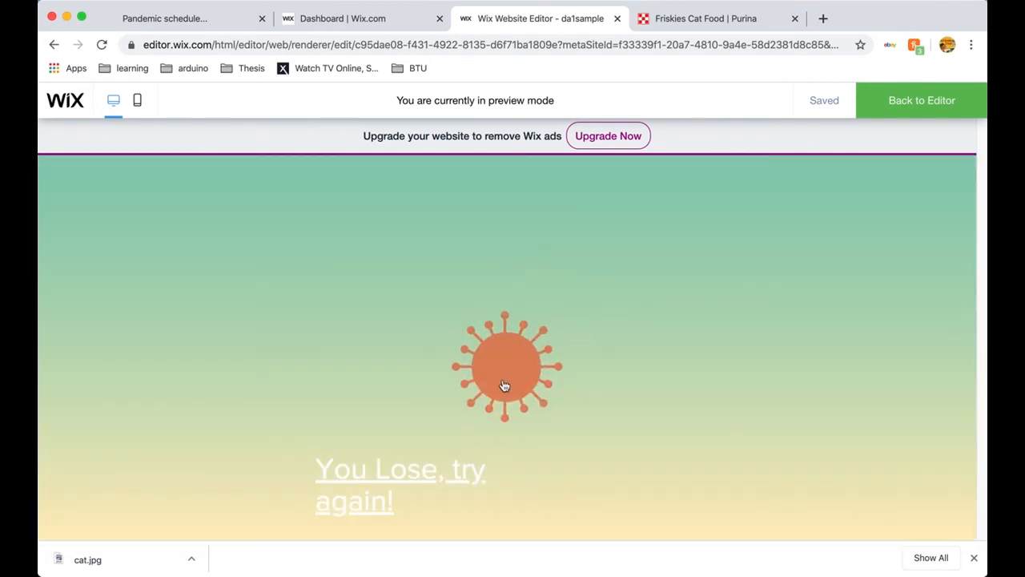
{"action": "left_click", "coordinate": [503, 386]}
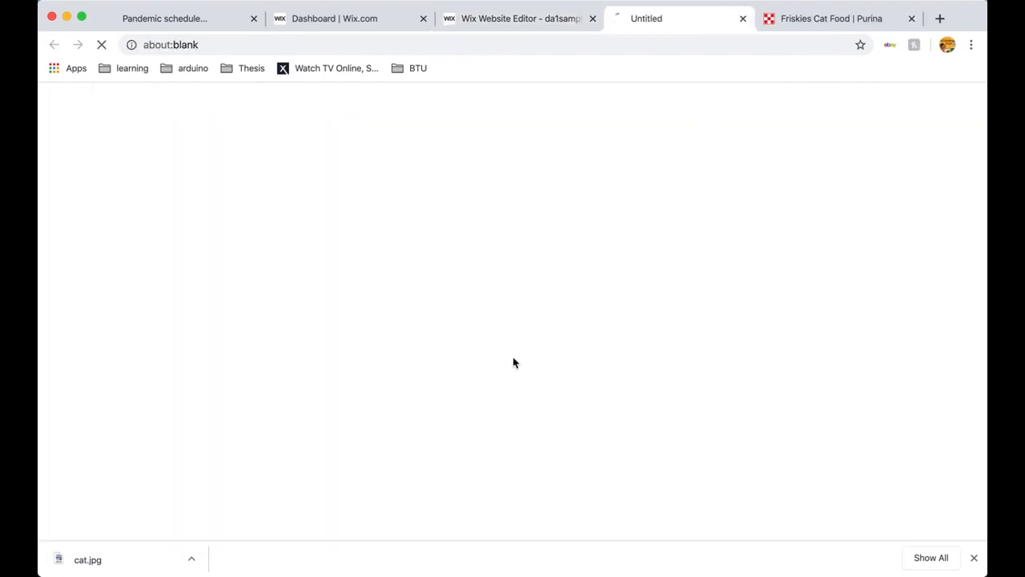
{"action": "key", "text": "super+w"}
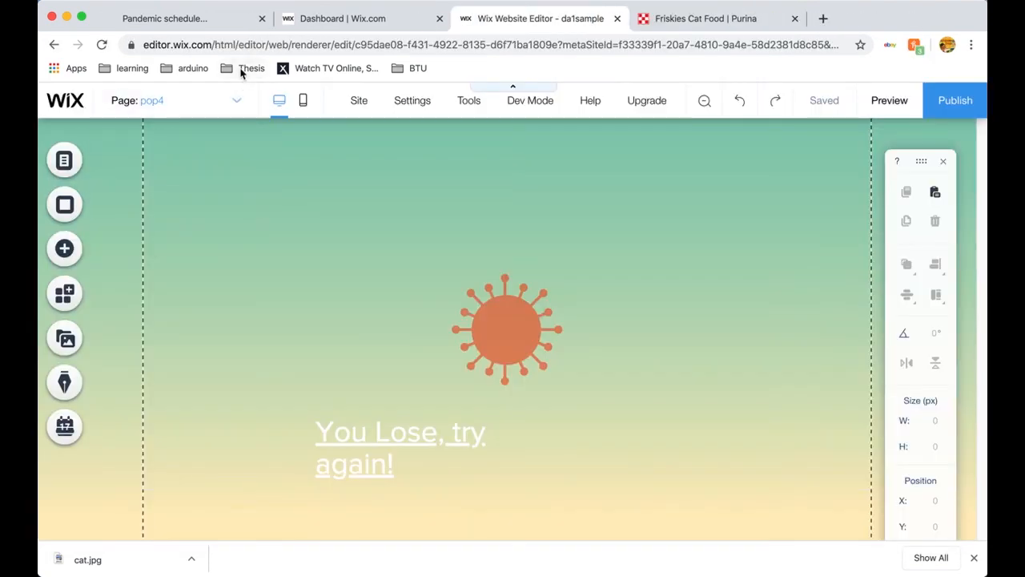
Return to the editor and review the FinalPopQuiz, pop2, pop3 and pop4 pages one after another
{"action": "left_click", "coordinate": [236, 100]}
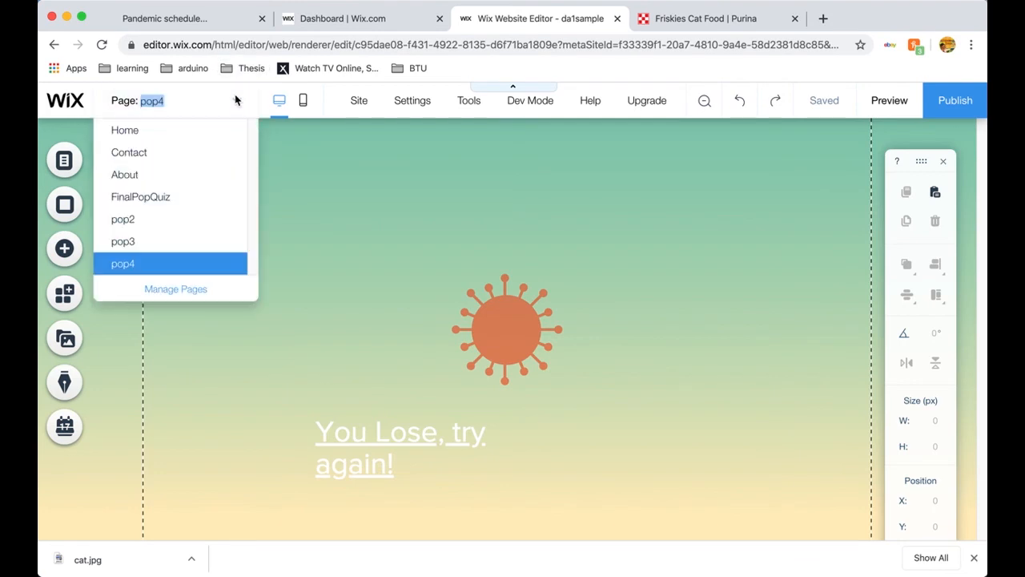
{"action": "left_click", "coordinate": [167, 196]}
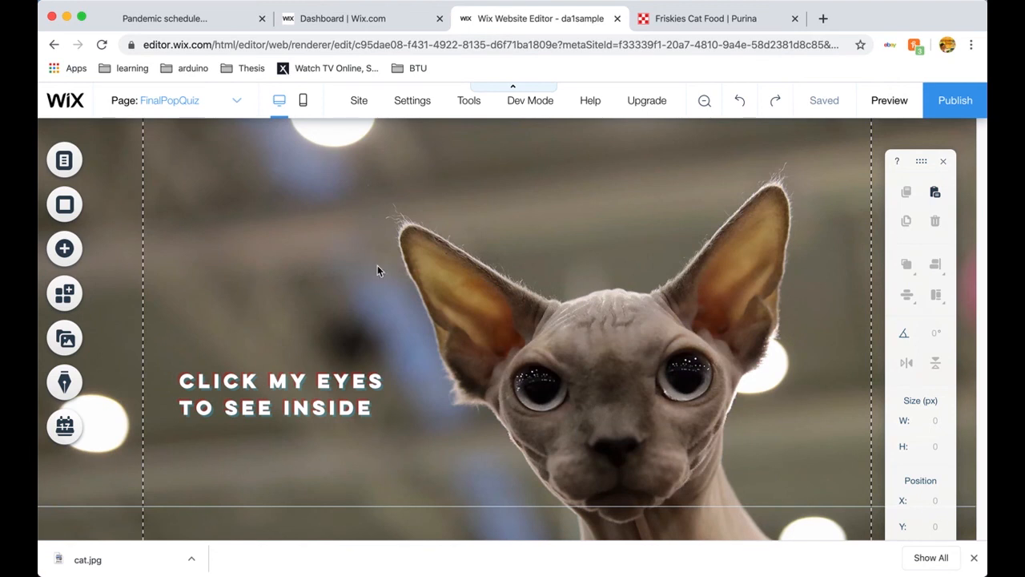
{"action": "left_click", "coordinate": [238, 102]}
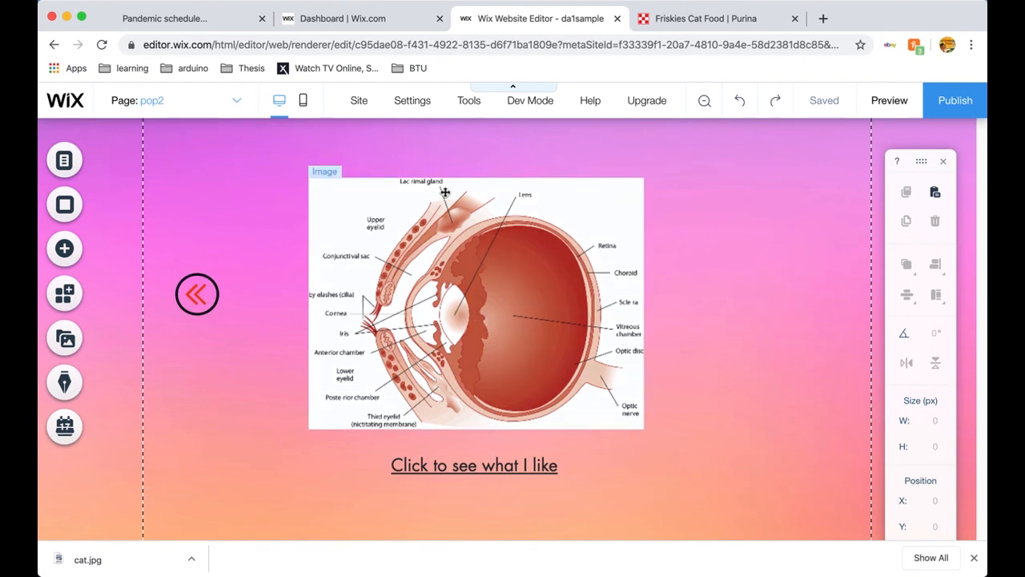
{"action": "left_click", "coordinate": [243, 100]}
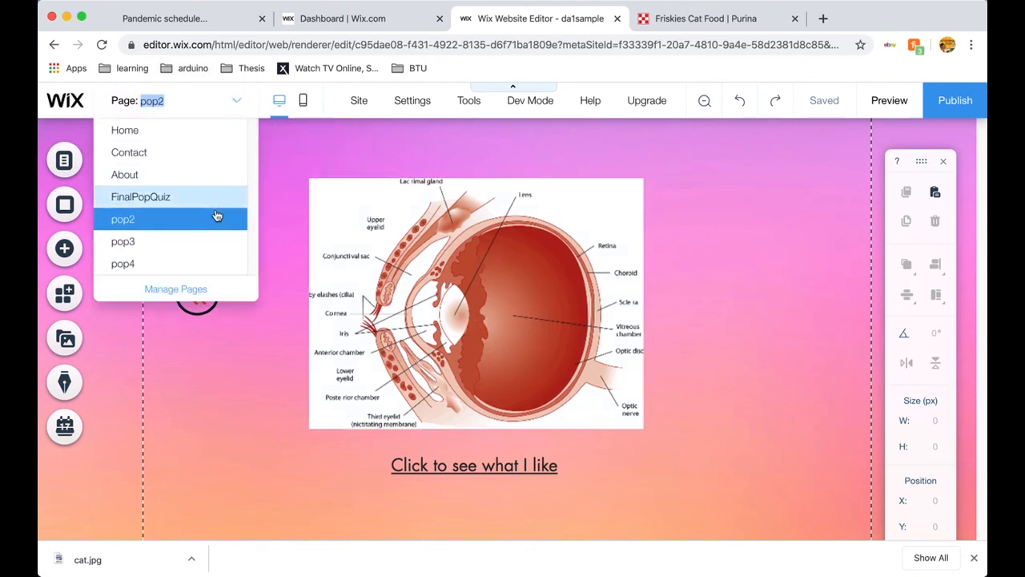
{"action": "left_click", "coordinate": [207, 240]}
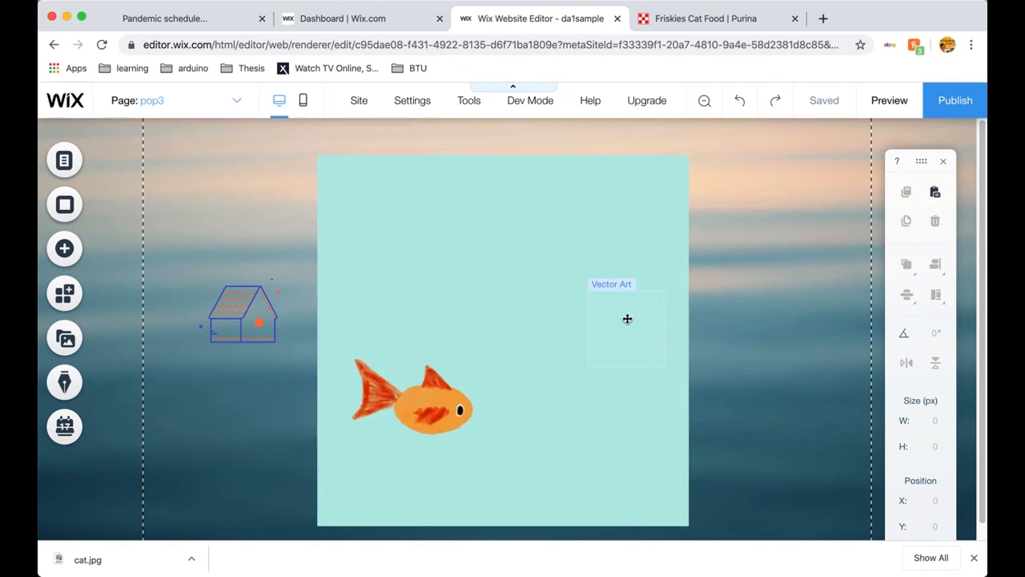
{"action": "left_click", "coordinate": [241, 105]}
{"action": "left_click", "coordinate": [183, 260]}
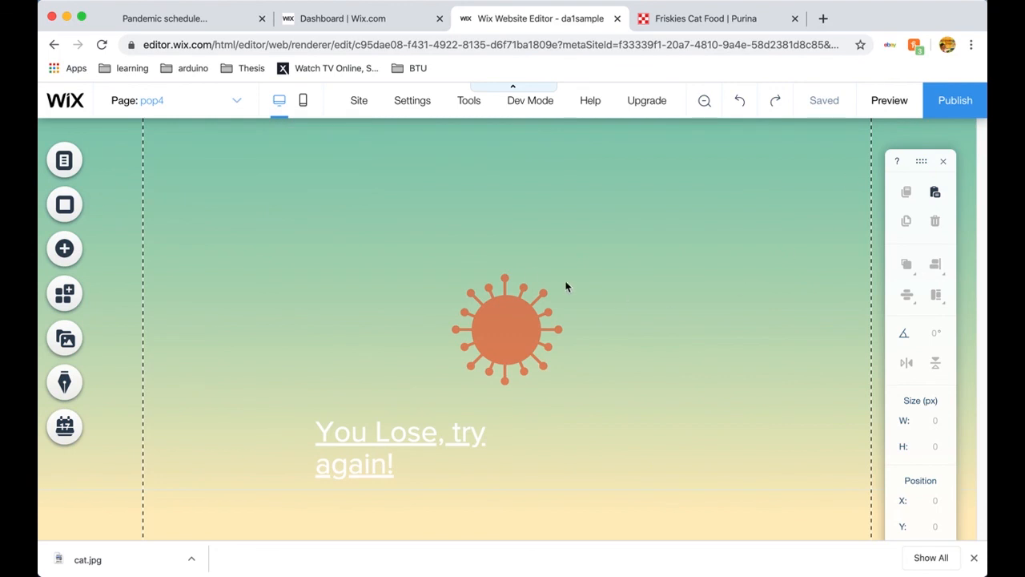
Publish the site and open its live version from the published site address
{"action": "left_click", "coordinate": [968, 109]}
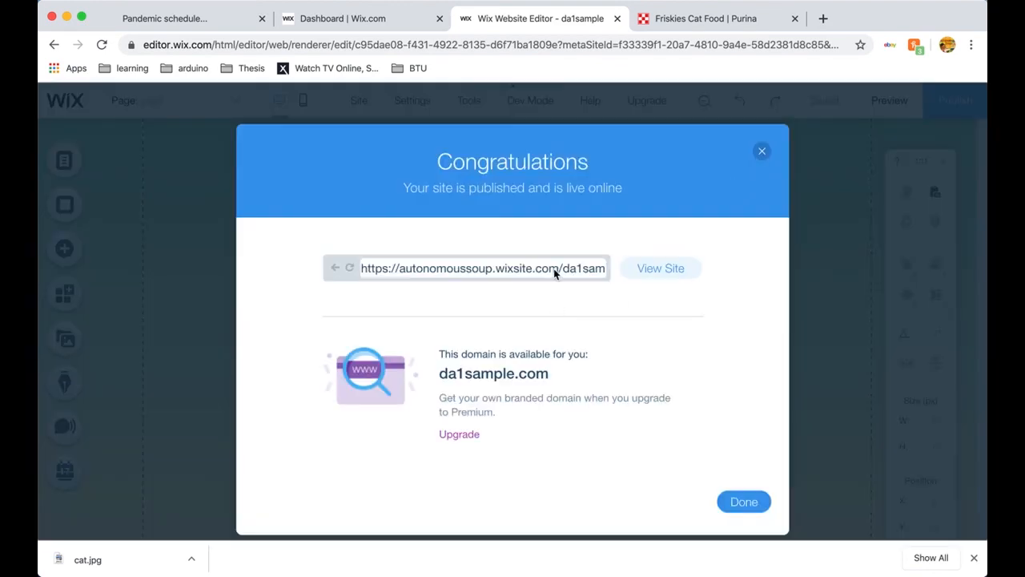
{"action": "left_click", "coordinate": [514, 267]}
{"action": "left_click", "coordinate": [514, 266]}
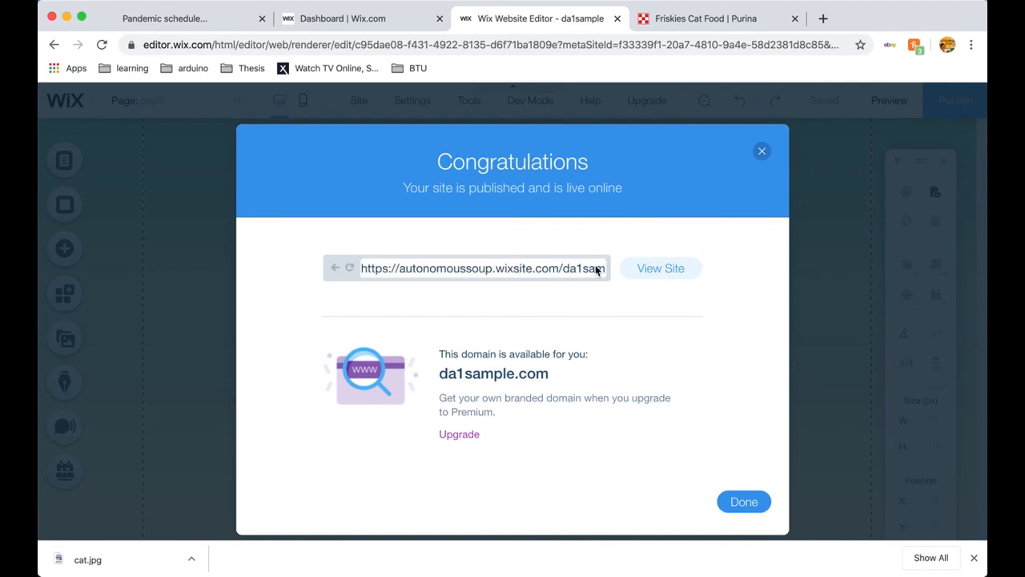
{"action": "left_click", "coordinate": [652, 271]}
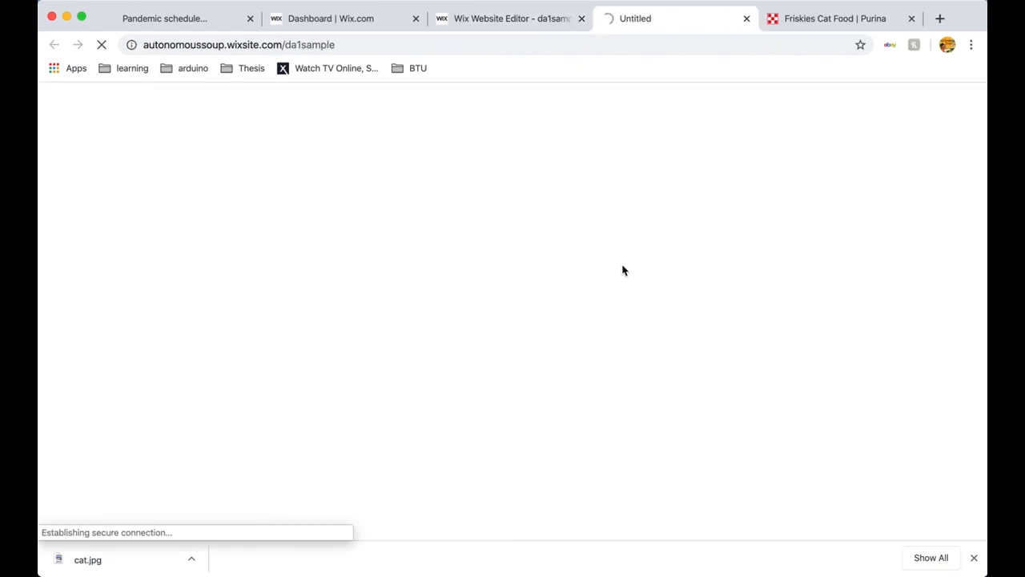